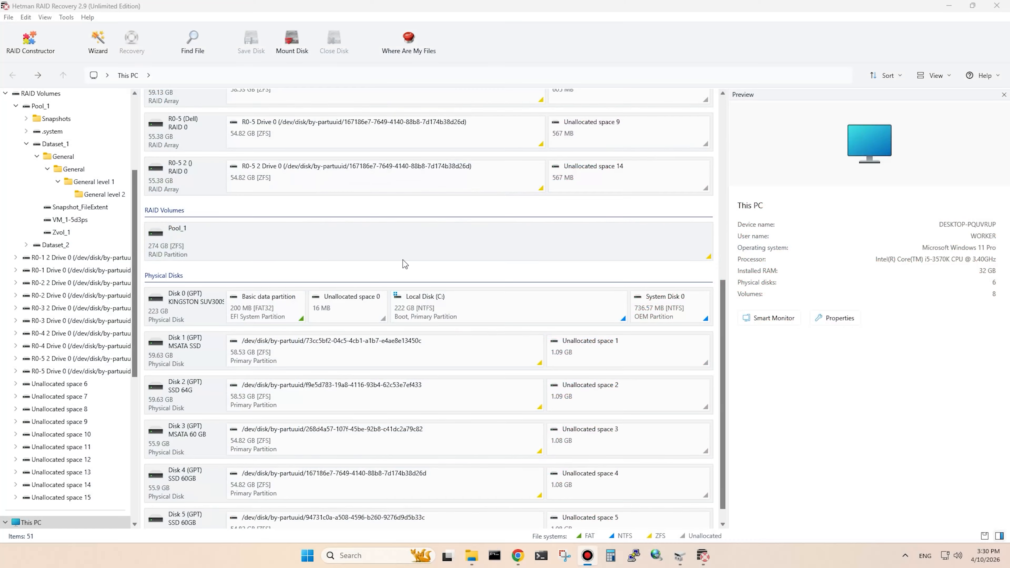
Step: Start a fast scan of the Pool_1 RAID volume with the File Recovery Wizard
{"action": "left_click", "coordinate": [238, 237]}
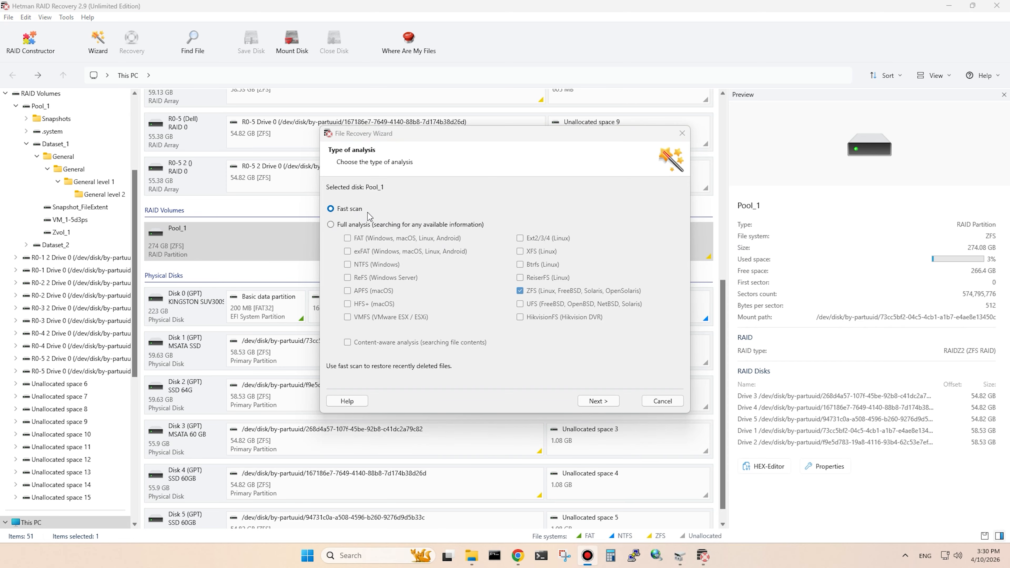
{"action": "left_click", "coordinate": [613, 402]}
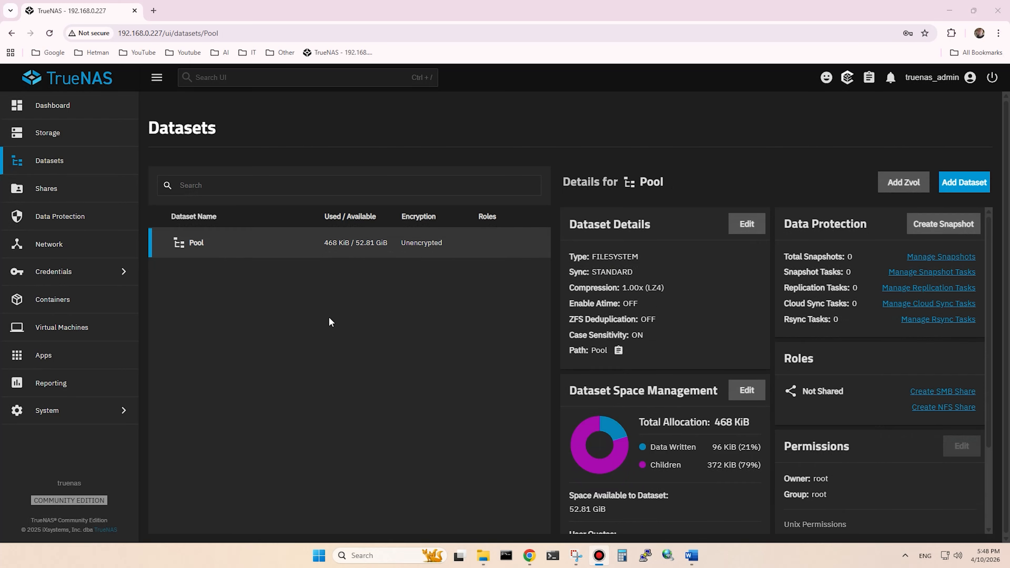
Step: In TrueNAS, start a new dataset under Pool, name it Dataset and use the Generic preset
{"action": "left_click", "coordinate": [218, 248]}
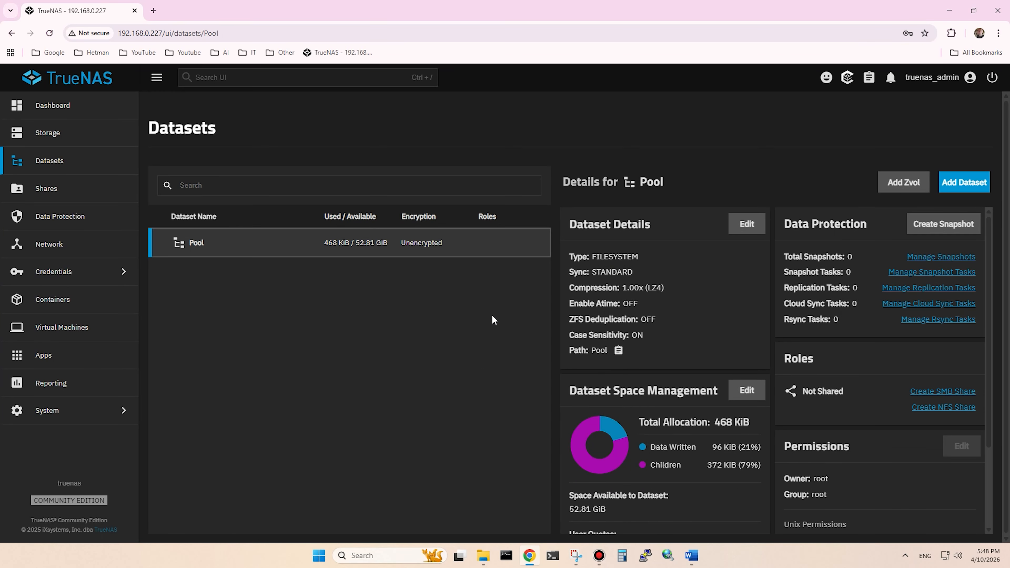
{"action": "left_click", "coordinate": [975, 184]}
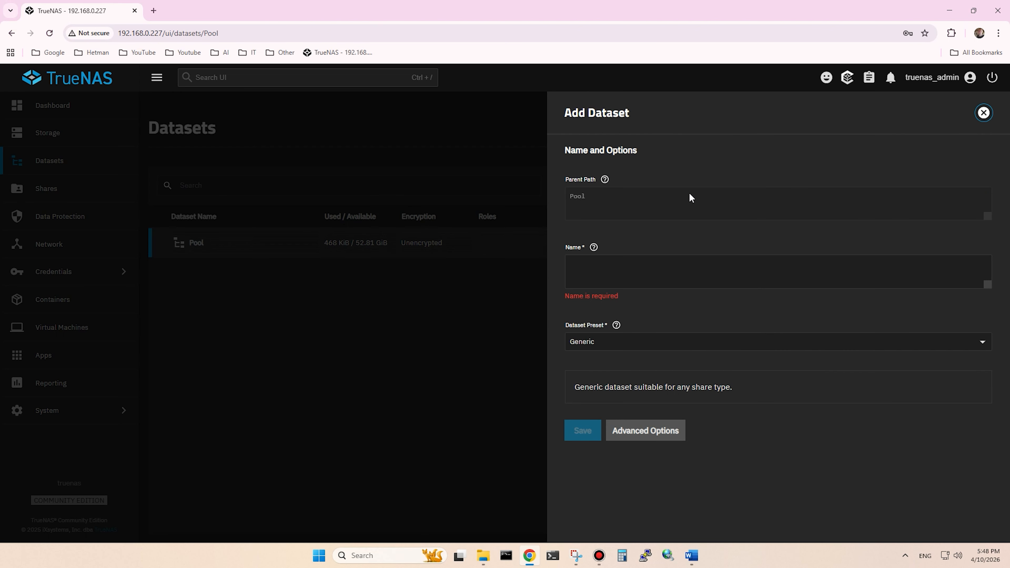
{"action": "left_click", "coordinate": [593, 196]}
{"action": "left_click", "coordinate": [578, 270]}
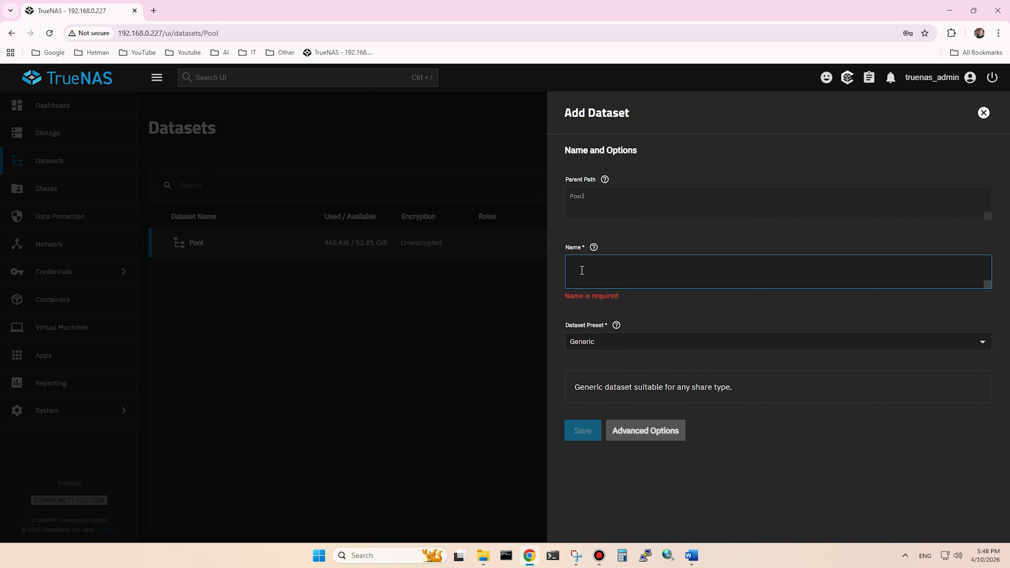
{"action": "type", "text": "Dataset"}
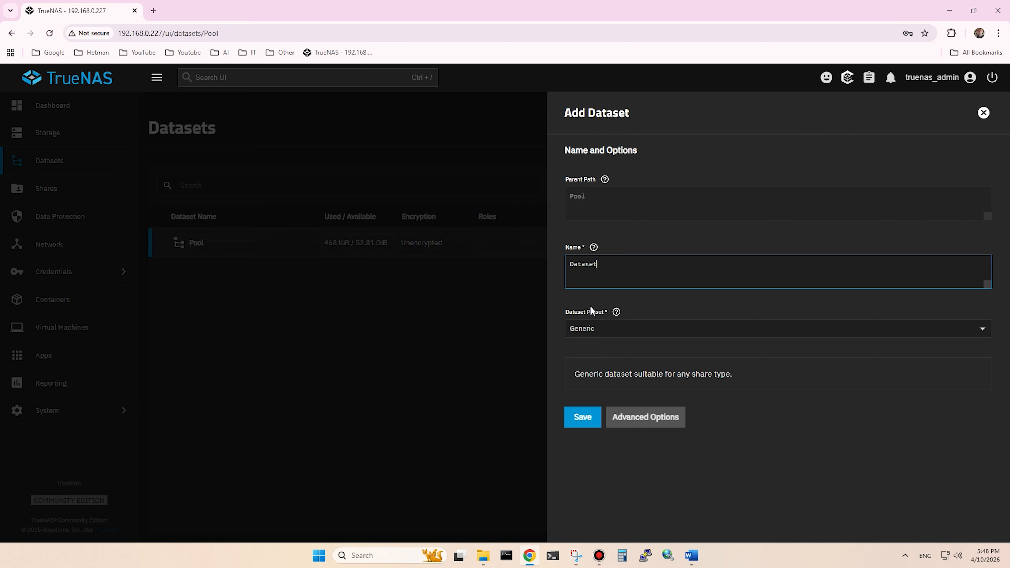
{"action": "left_click", "coordinate": [983, 330]}
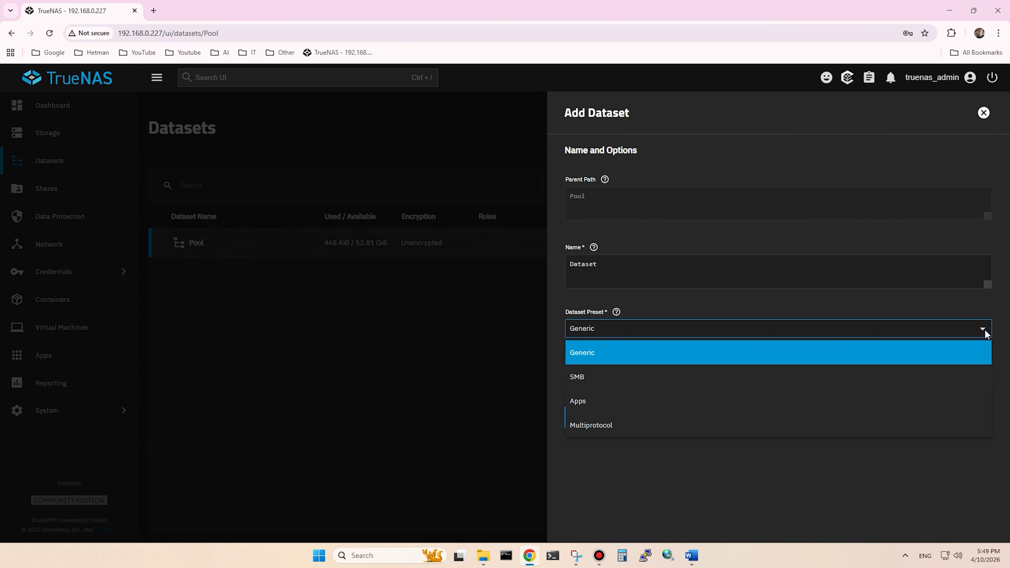
{"action": "left_click", "coordinate": [985, 329]}
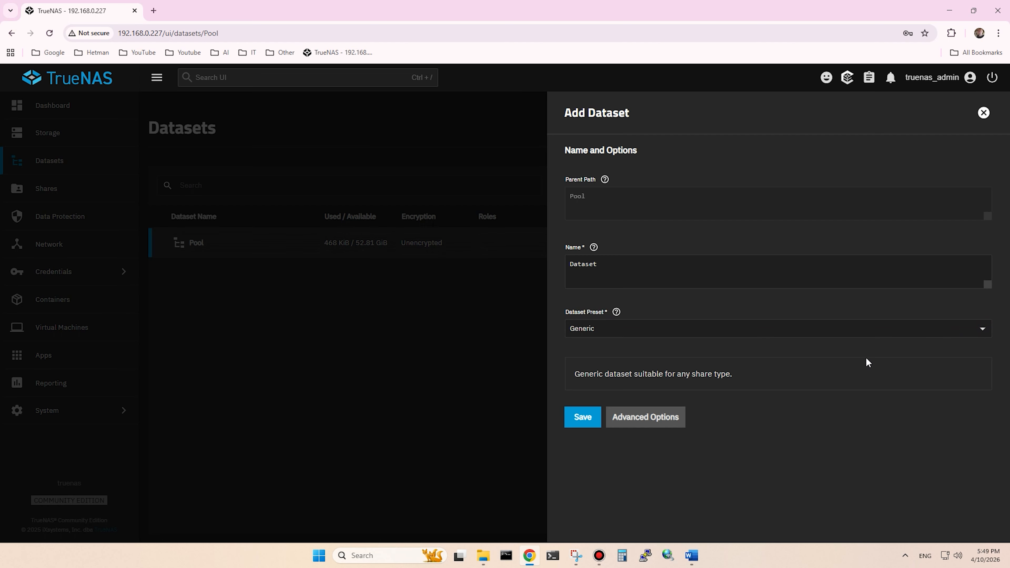
Step: Show the new dataset's advanced options and review the choices for sync, compression level, Atime and ZFS deduplication
{"action": "left_click", "coordinate": [651, 419]}
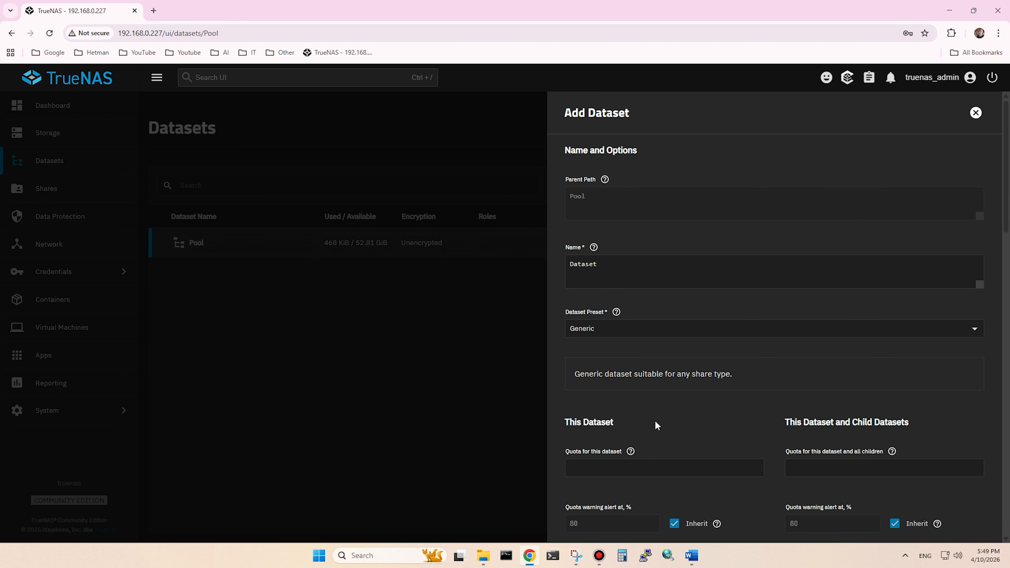
{"action": "scroll", "coordinate": [701, 401], "scroll_direction": "down", "scroll_amount": 12}
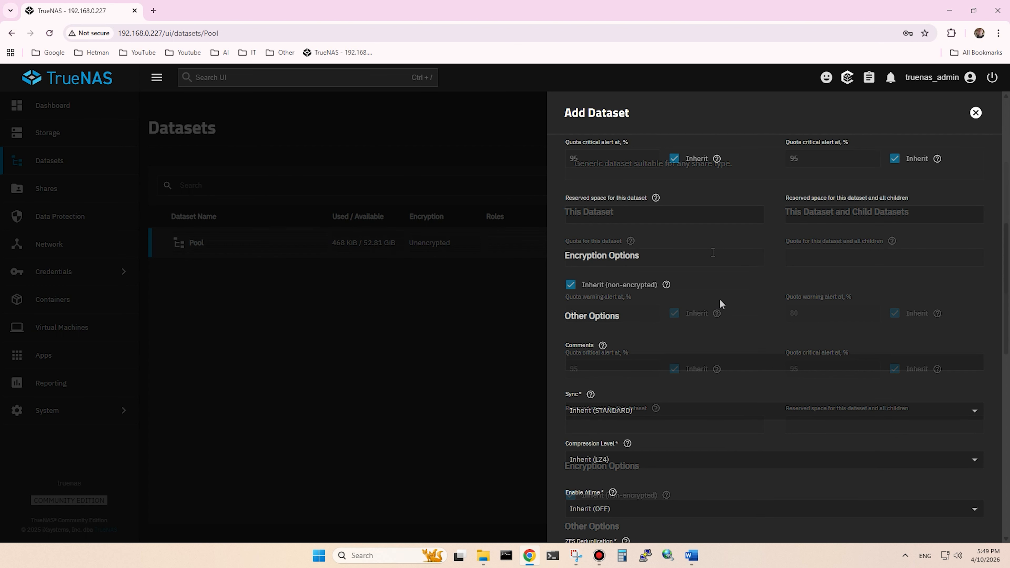
{"action": "left_click", "coordinate": [979, 200]}
{"action": "left_click", "coordinate": [978, 203]}
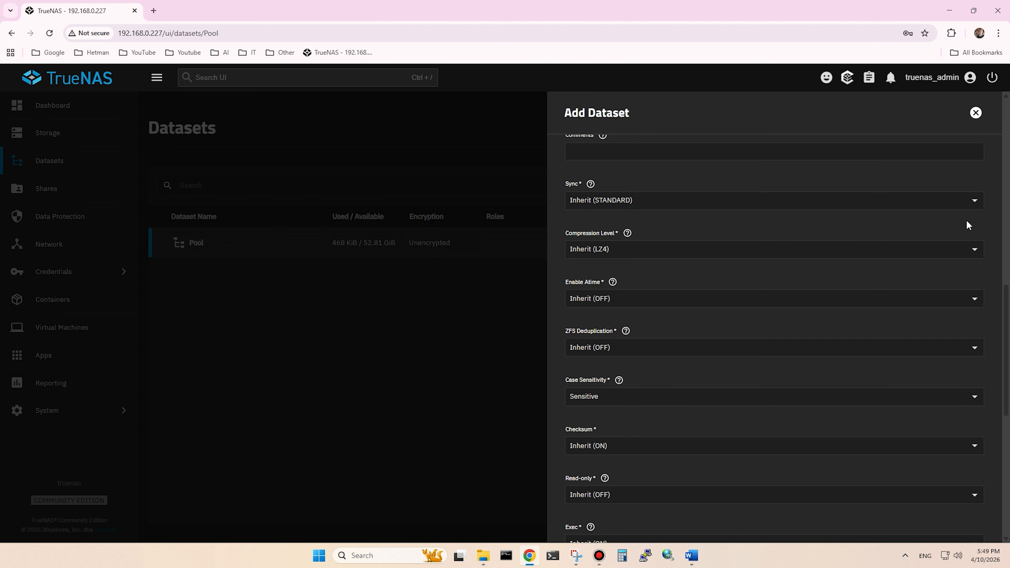
{"action": "left_click", "coordinate": [976, 249]}
{"action": "left_click", "coordinate": [951, 279]}
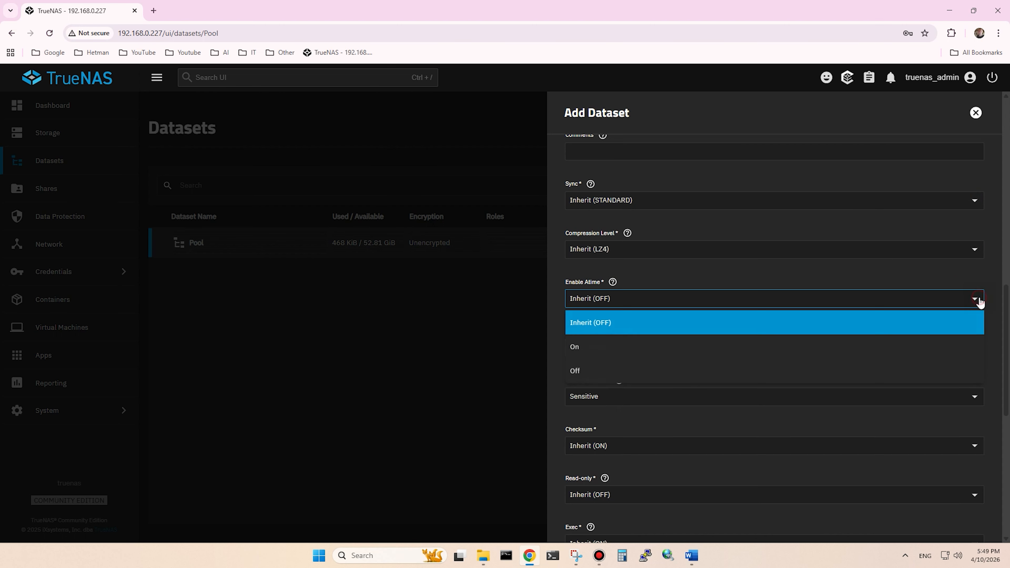
{"action": "scroll", "coordinate": [978, 279], "scroll_direction": "down", "scroll_amount": 3}
{"action": "left_click", "coordinate": [976, 210]}
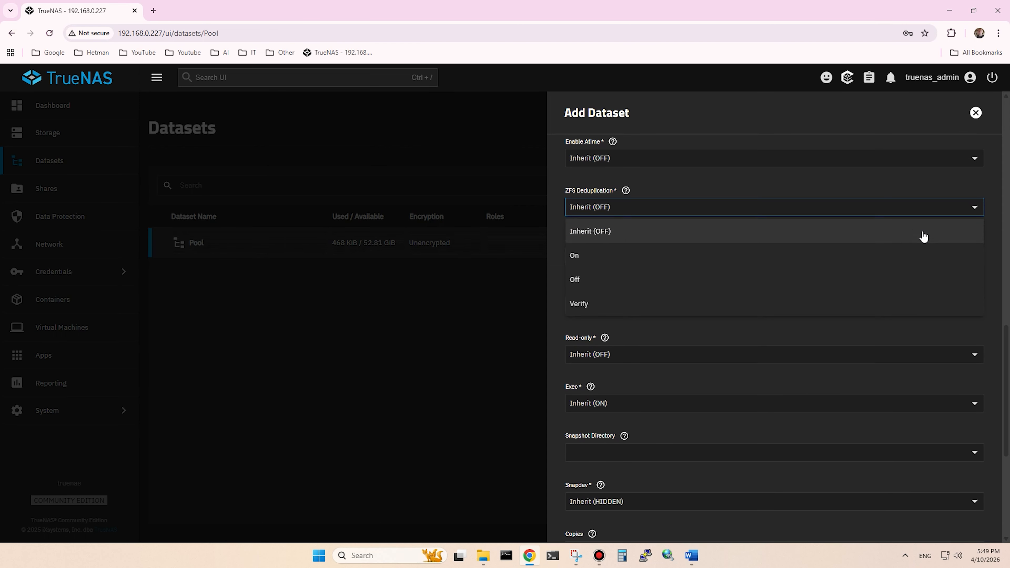
{"action": "left_click", "coordinate": [977, 210]}
Step: Review the new dataset's available choices for checksum, exec and Snapdev
{"action": "left_click", "coordinate": [975, 307]}
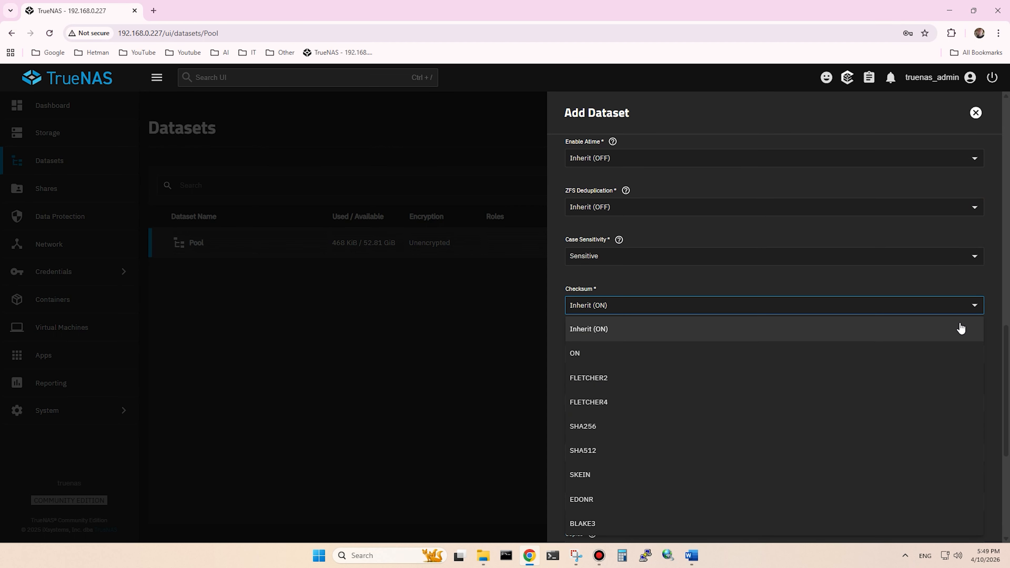
{"action": "left_click", "coordinate": [967, 305]}
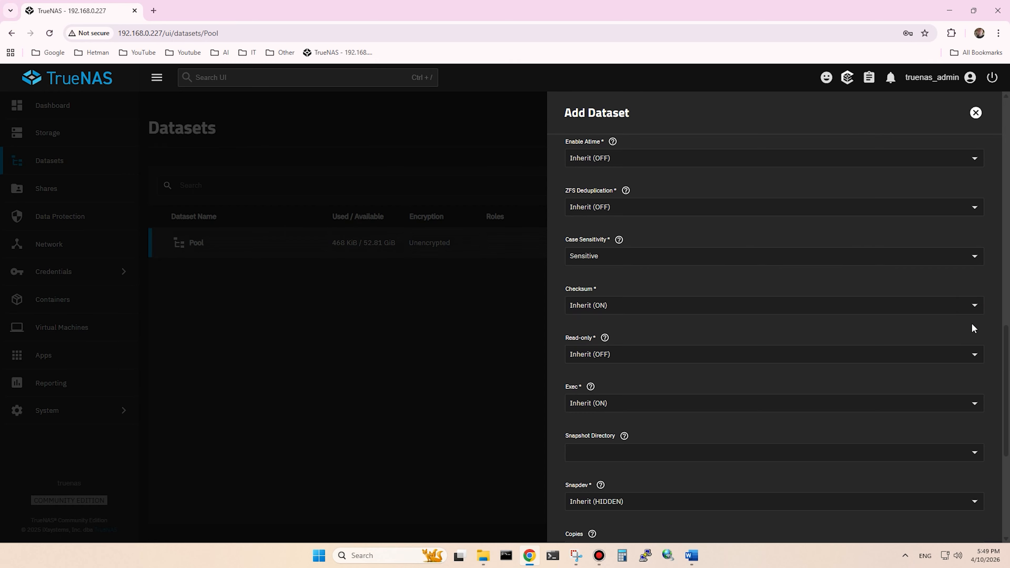
{"action": "scroll", "coordinate": [971, 338], "scroll_direction": "down", "scroll_amount": 3}
{"action": "left_click", "coordinate": [977, 266]}
{"action": "left_click", "coordinate": [976, 266]}
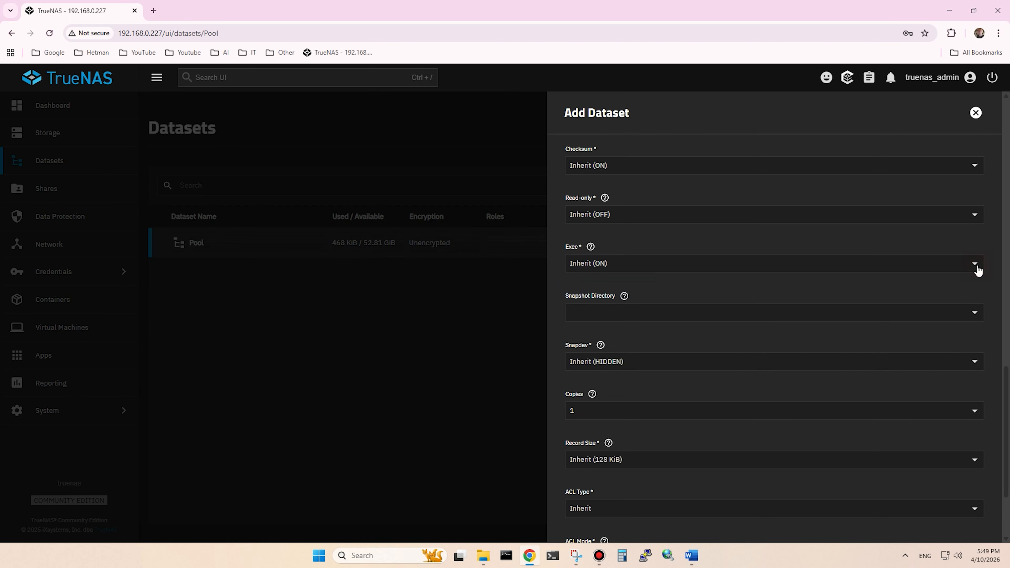
{"action": "left_click", "coordinate": [976, 362]}
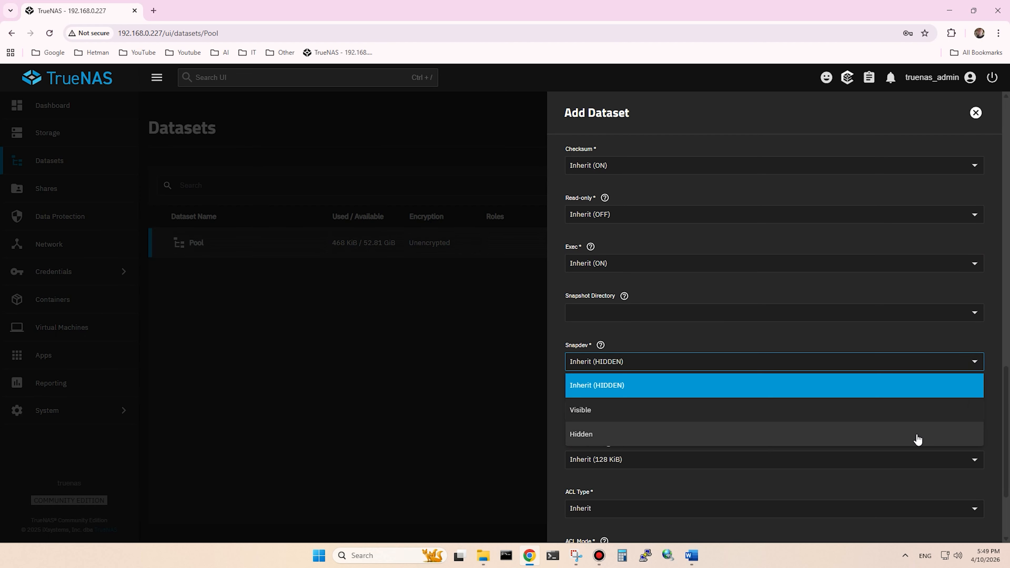
{"action": "left_click", "coordinate": [974, 363]}
{"action": "scroll", "coordinate": [973, 374], "scroll_direction": "down", "scroll_amount": 3}
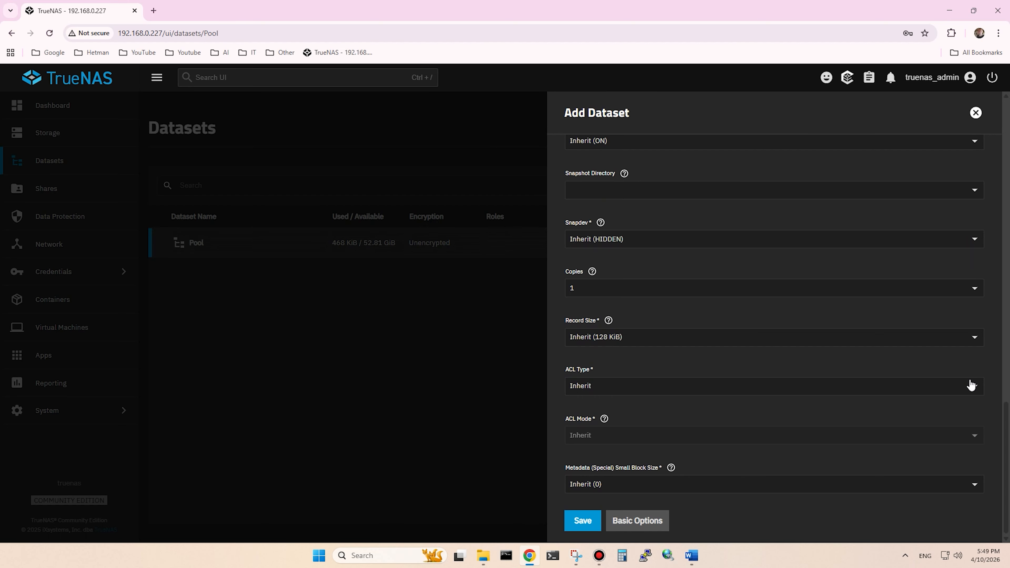
Step: Use the inherited record size, ACL type and metadata small block size for the dataset, and save it
{"action": "left_click", "coordinate": [975, 338]}
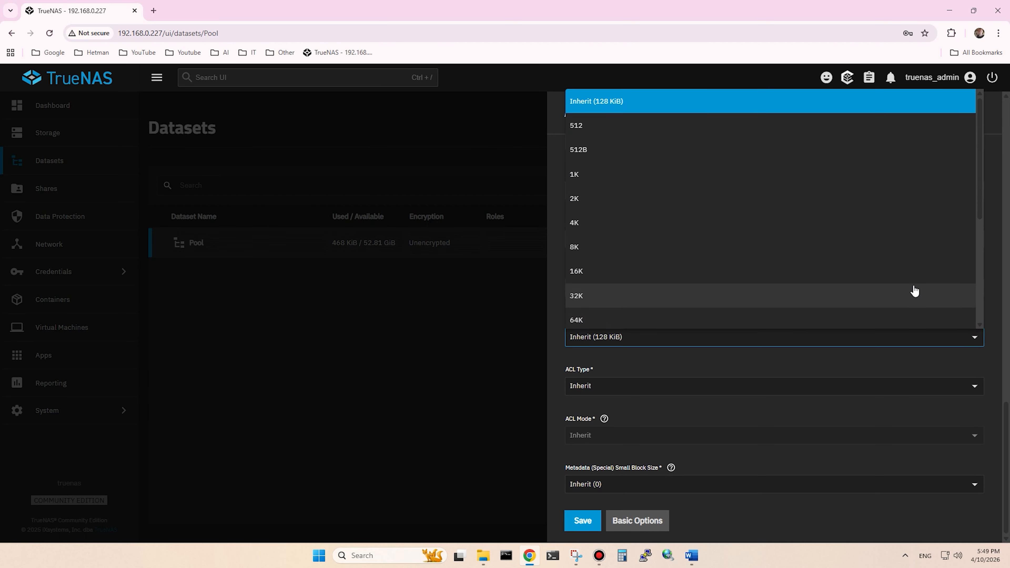
{"action": "left_click", "coordinate": [928, 98]}
{"action": "left_click", "coordinate": [974, 386]}
{"action": "left_click", "coordinate": [962, 406]}
{"action": "left_click", "coordinate": [970, 484]}
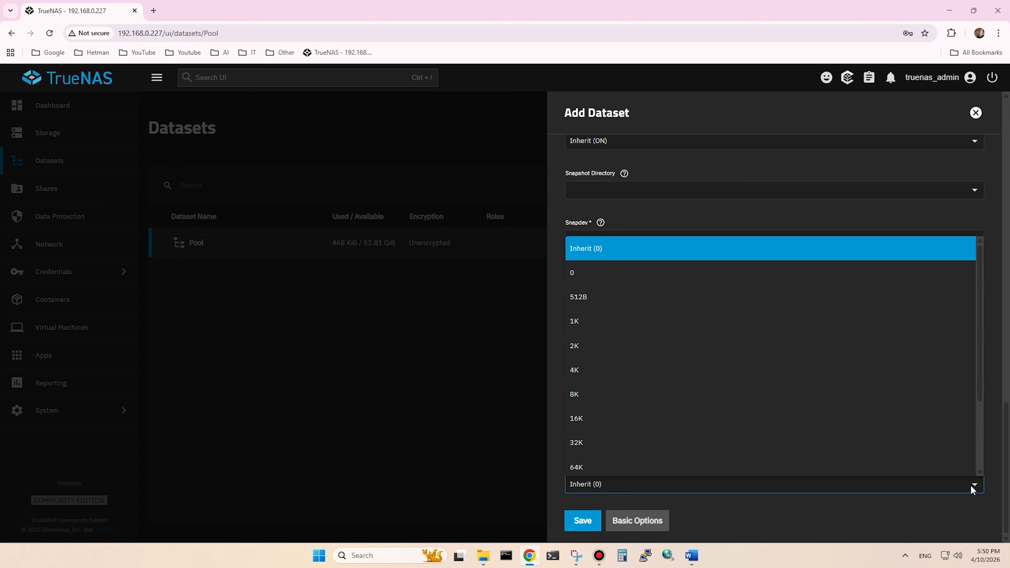
{"action": "left_click", "coordinate": [971, 485]}
{"action": "left_click", "coordinate": [582, 522]}
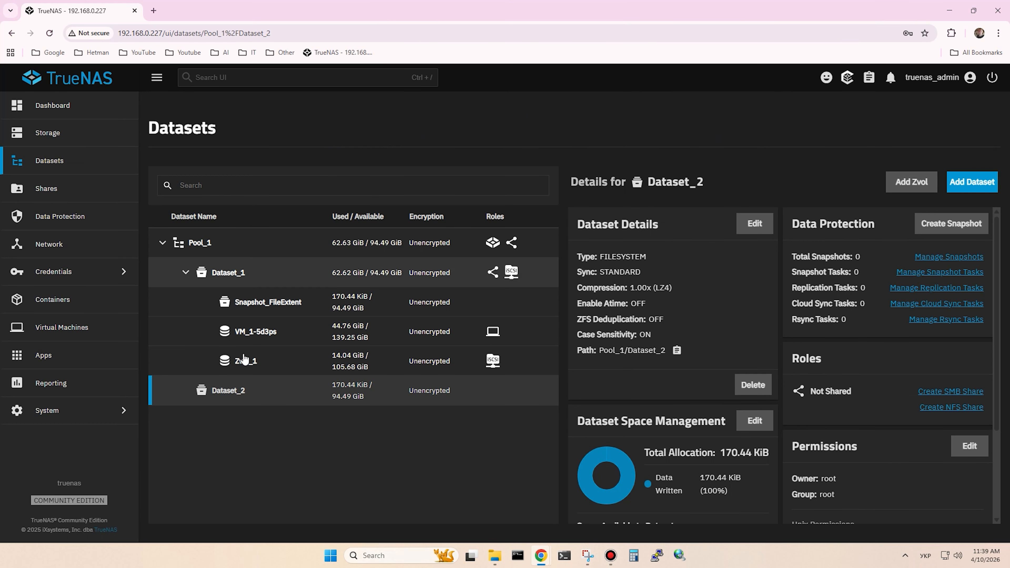
Step: Start a new zvol under Dataset_2, name it Zvol_2 and set its size to 10 GiB
{"action": "left_click", "coordinate": [288, 401]}
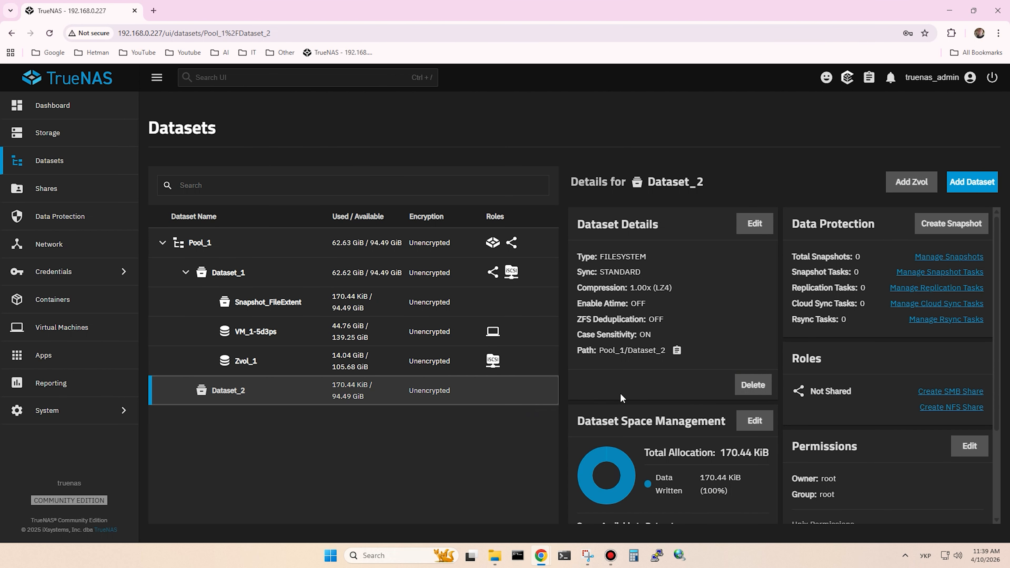
{"action": "left_click", "coordinate": [908, 185]}
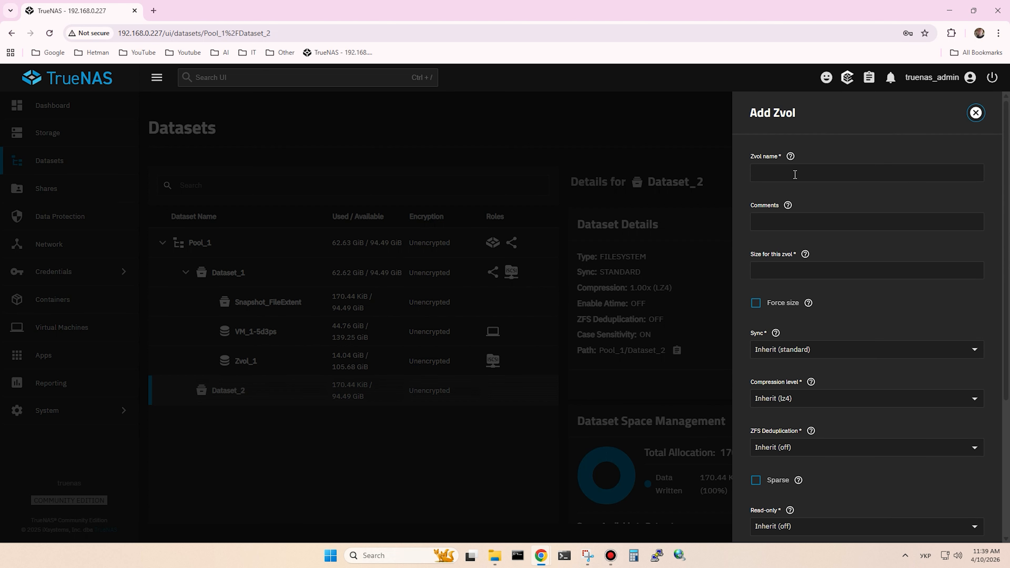
{"action": "left_click", "coordinate": [795, 174]}
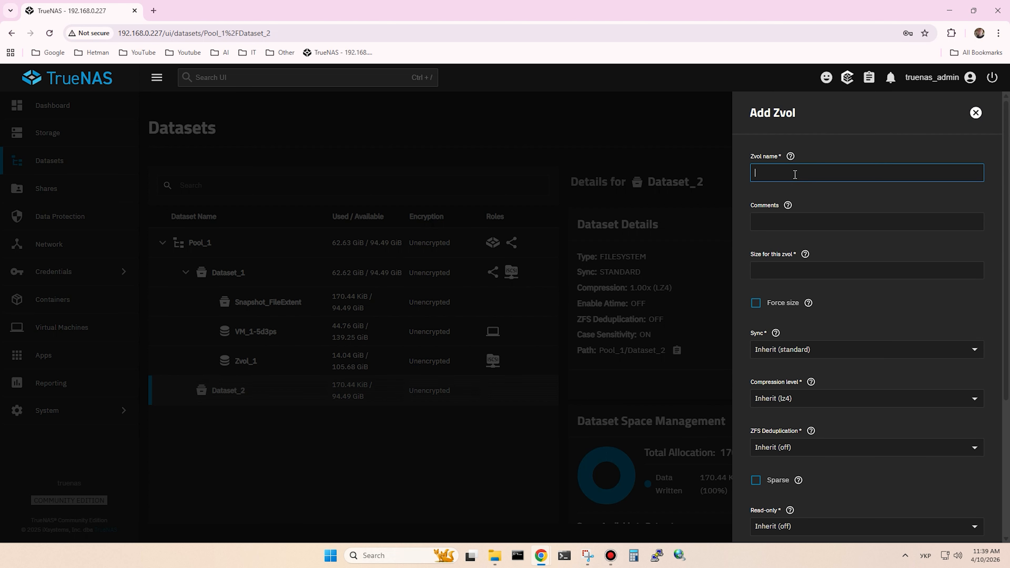
{"action": "type", "text": "Zvol_2"}
{"action": "left_click", "coordinate": [824, 270]}
{"action": "type", "text": "10"}
{"action": "type", "text": " g"}
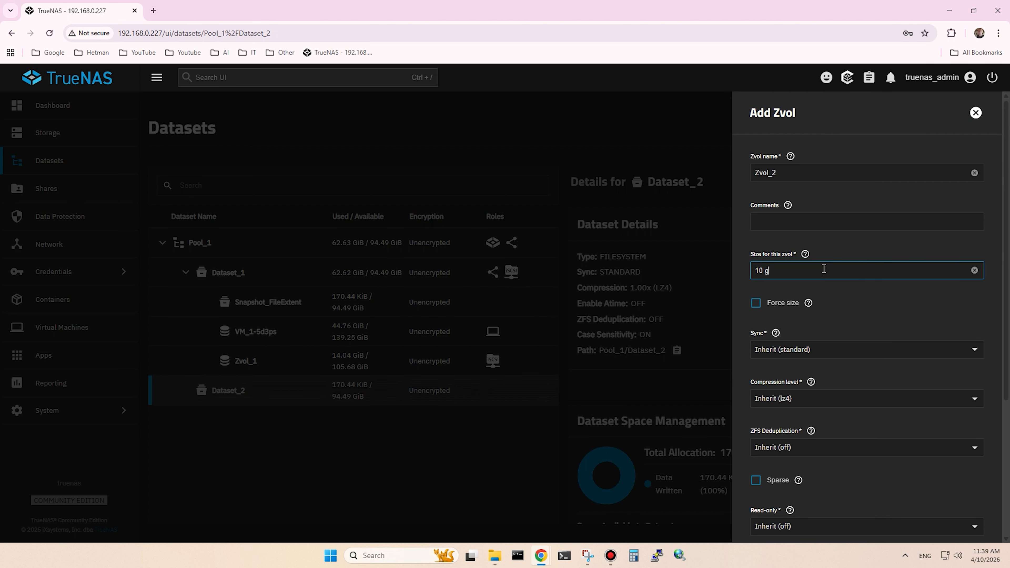
{"action": "type", "text": "i"}
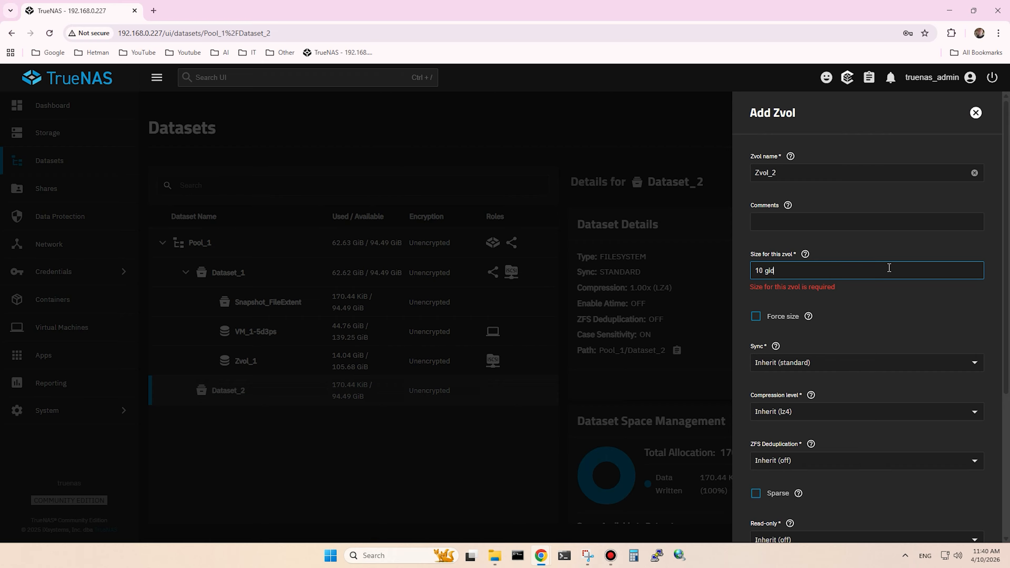
{"action": "type", "text": "ib"}
{"action": "left_click", "coordinate": [880, 308]}
Step: Check the zvol's sync choices and set its compression level to lz4 (recommended)
{"action": "scroll", "coordinate": [859, 294], "scroll_direction": "down", "scroll_amount": 2}
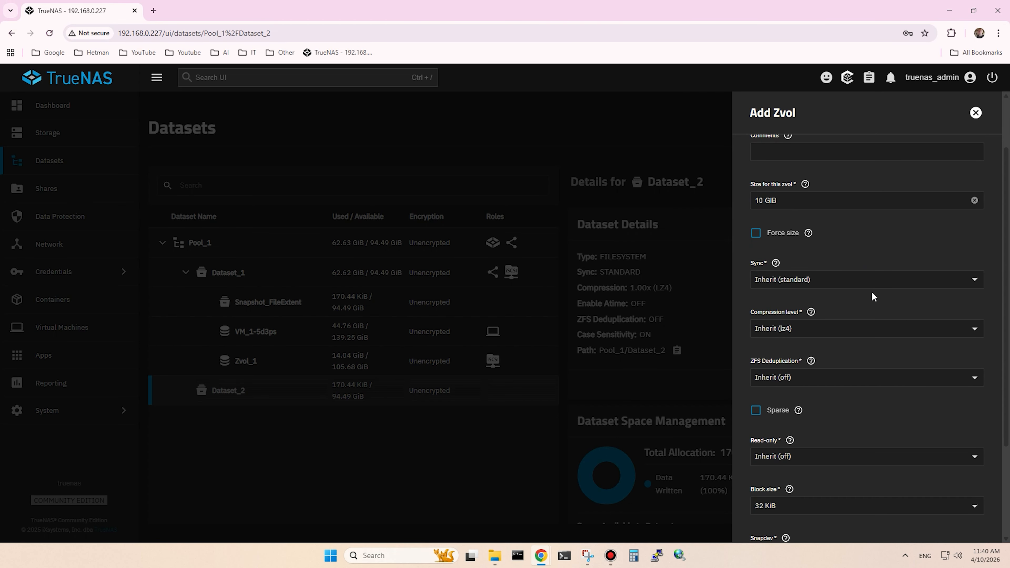
{"action": "left_click", "coordinate": [976, 280]}
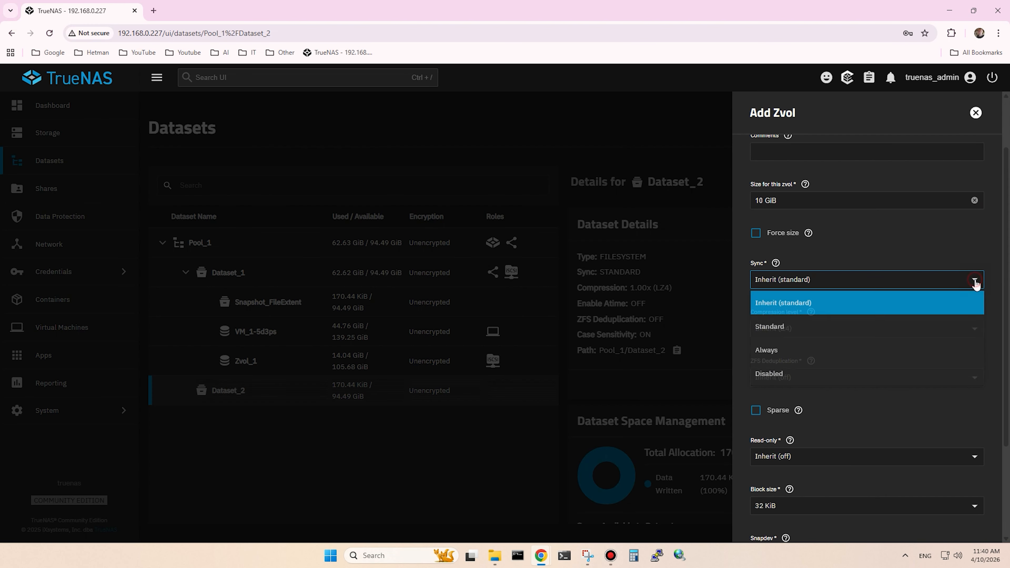
{"action": "left_click", "coordinate": [975, 280]}
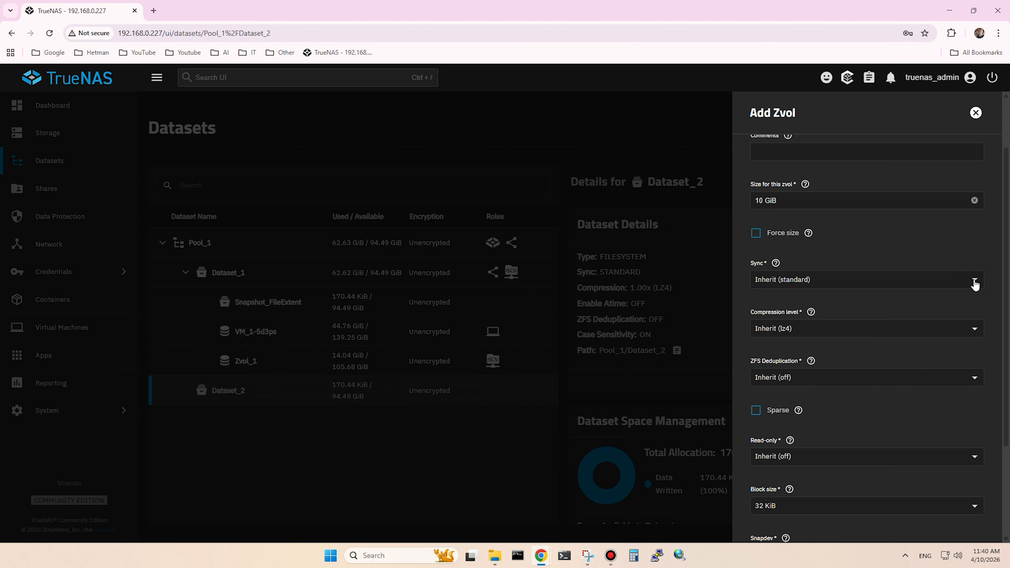
{"action": "scroll", "coordinate": [971, 270], "scroll_direction": "down", "scroll_amount": 4}
{"action": "left_click", "coordinate": [974, 201]}
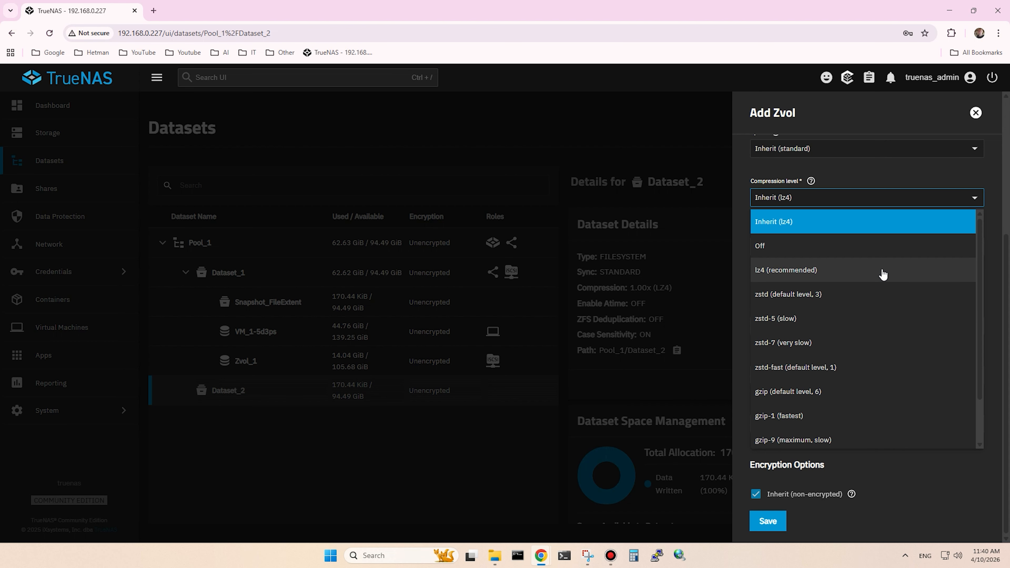
{"action": "left_click", "coordinate": [870, 270]}
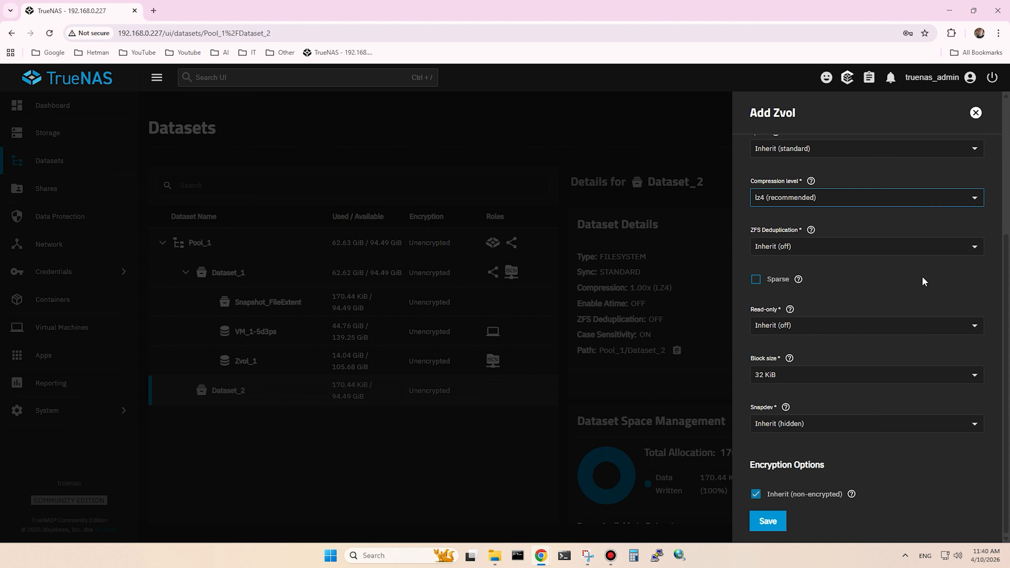
Step: Make the zvol sparse, and check its available ZFS deduplication and block size choices
{"action": "left_click", "coordinate": [974, 247]}
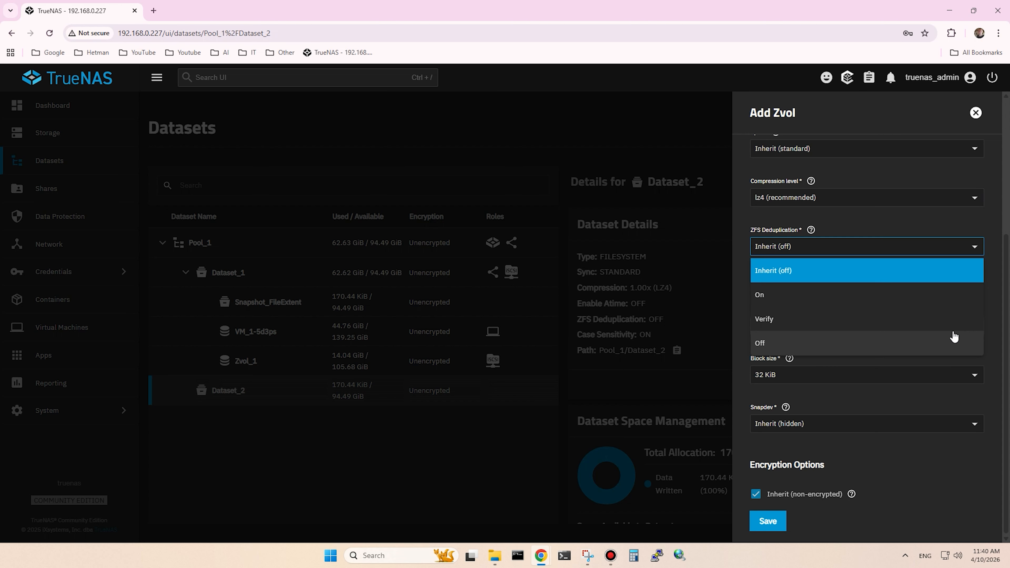
{"action": "left_click", "coordinate": [976, 246]}
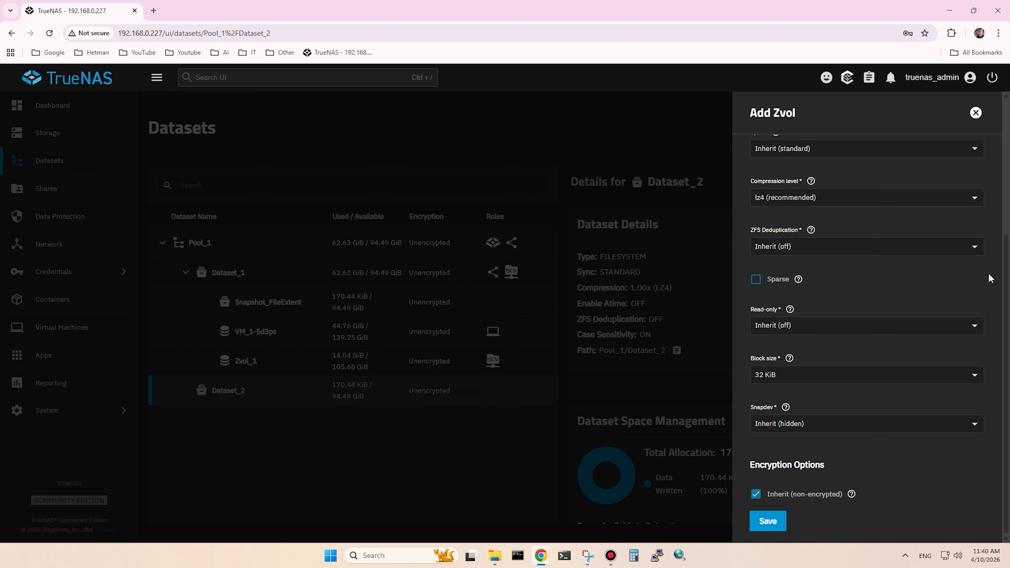
{"action": "left_click", "coordinate": [755, 281]}
{"action": "left_click", "coordinate": [976, 377]}
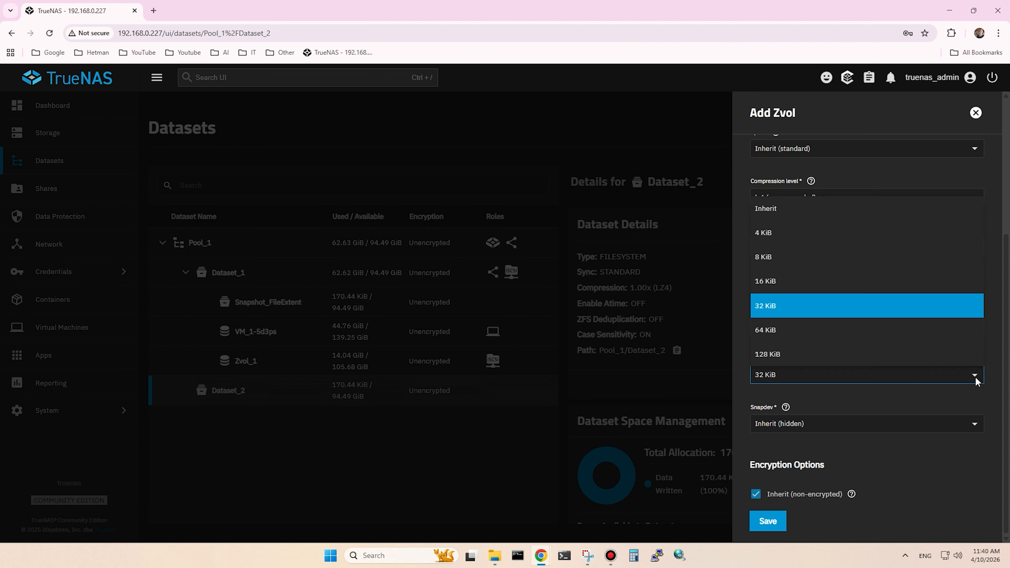
{"action": "key", "text": "Escape"}
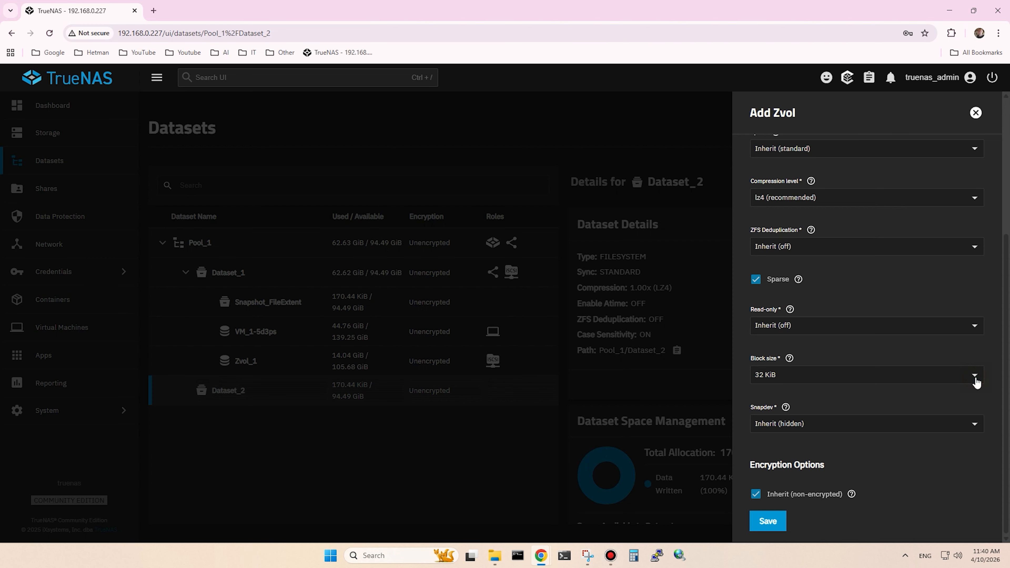
Step: Set the zvol's Snapdev to Visible, keep the inherited non-encrypted option, and save the zvol
{"action": "left_click", "coordinate": [974, 428]}
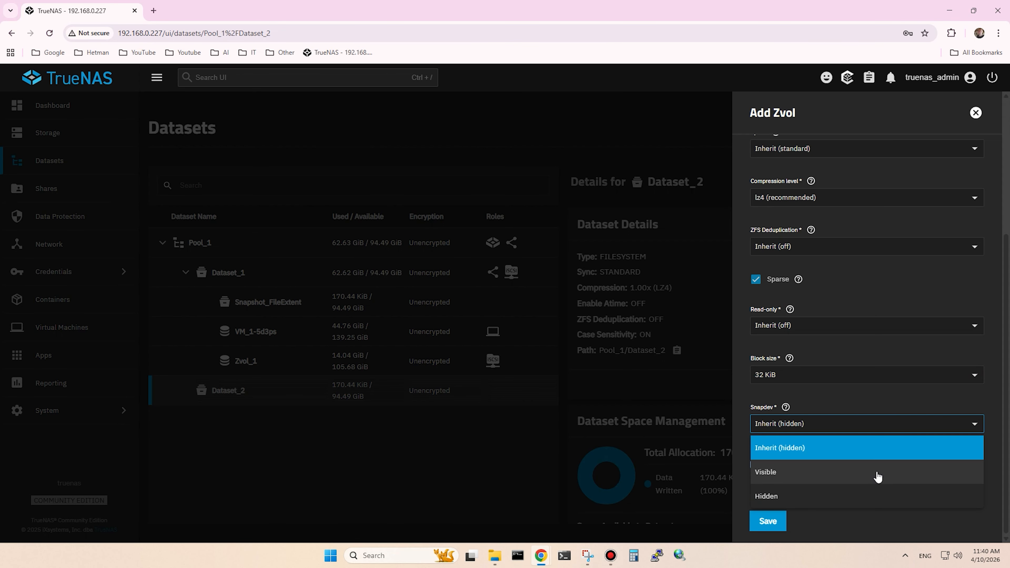
{"action": "left_click", "coordinate": [866, 480]}
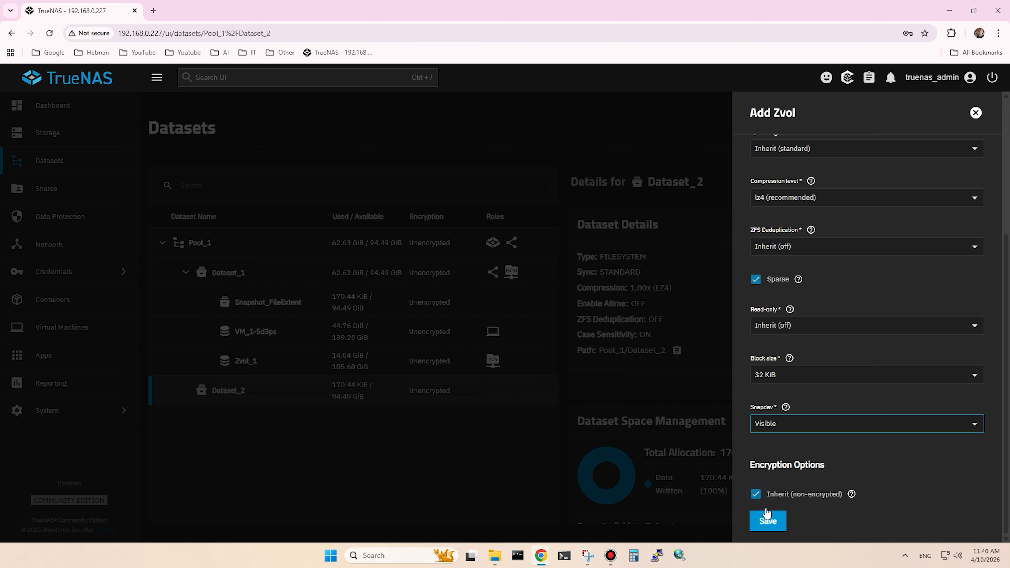
{"action": "left_click", "coordinate": [756, 498]}
{"action": "left_click", "coordinate": [756, 498]}
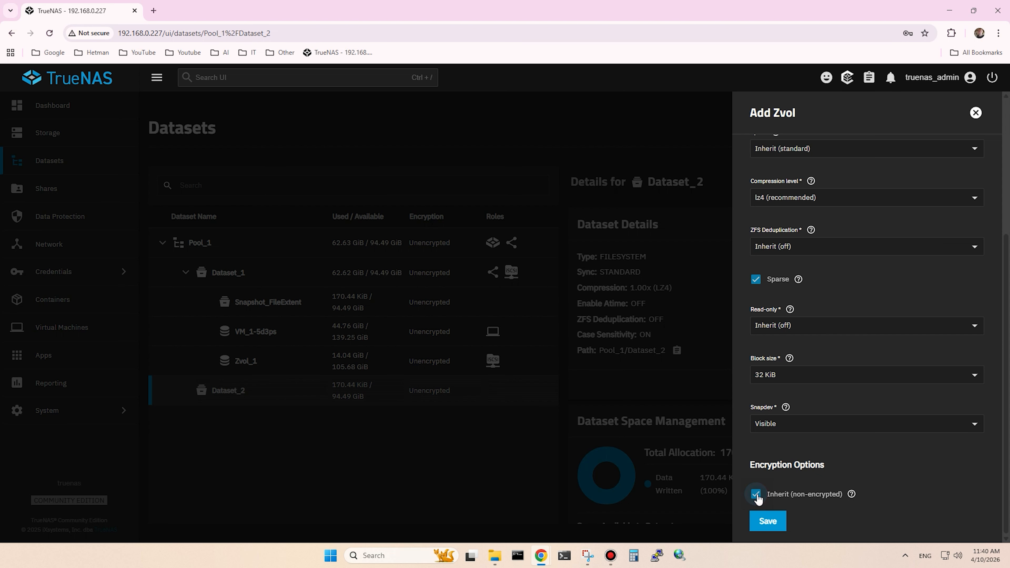
{"action": "left_click", "coordinate": [775, 523]}
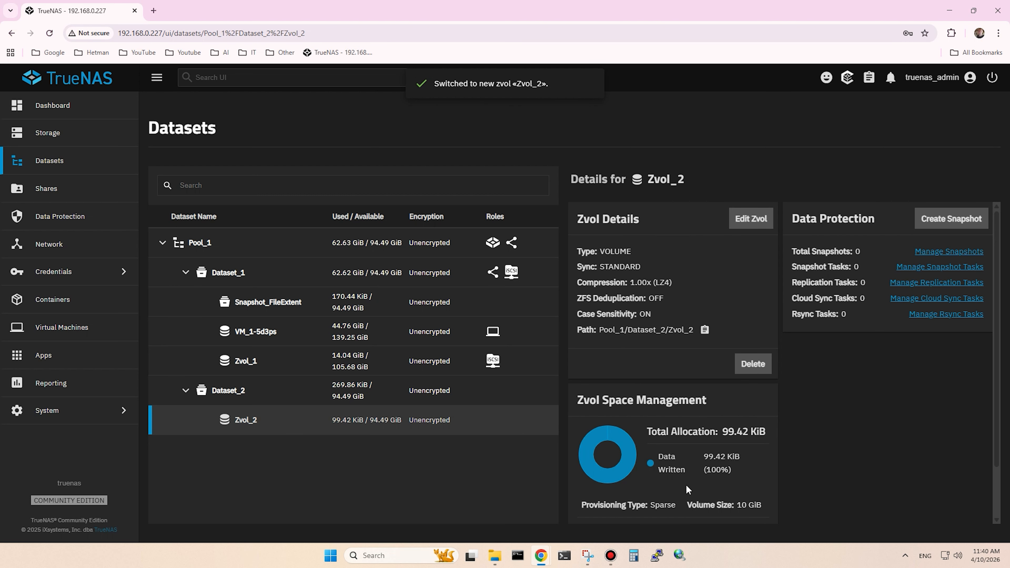
{"action": "left_click", "coordinate": [266, 425]}
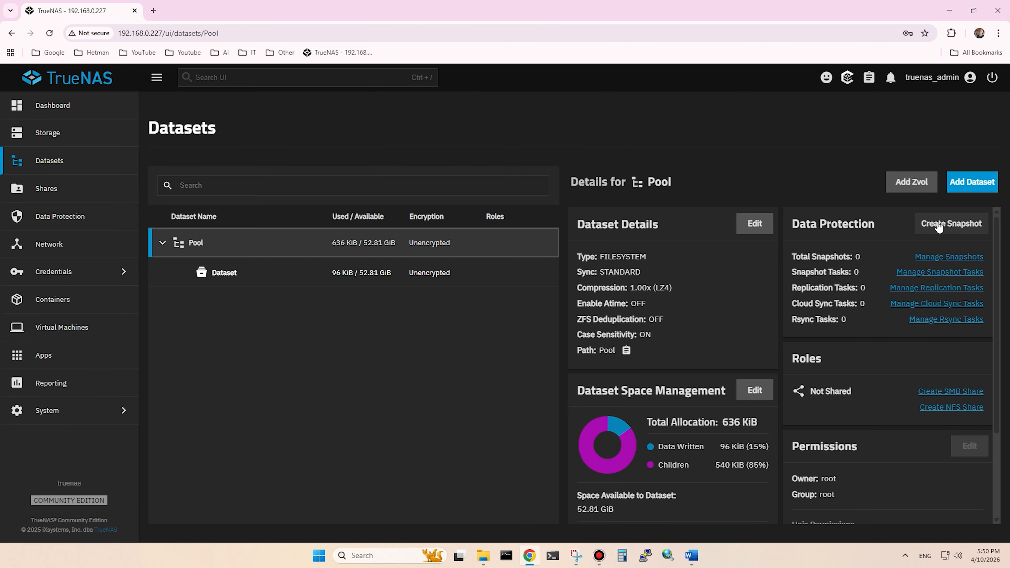
Step: Start a new snapshot of Pool and check the available dataset choices, keeping Pool as the dataset
{"action": "left_click", "coordinate": [971, 223]}
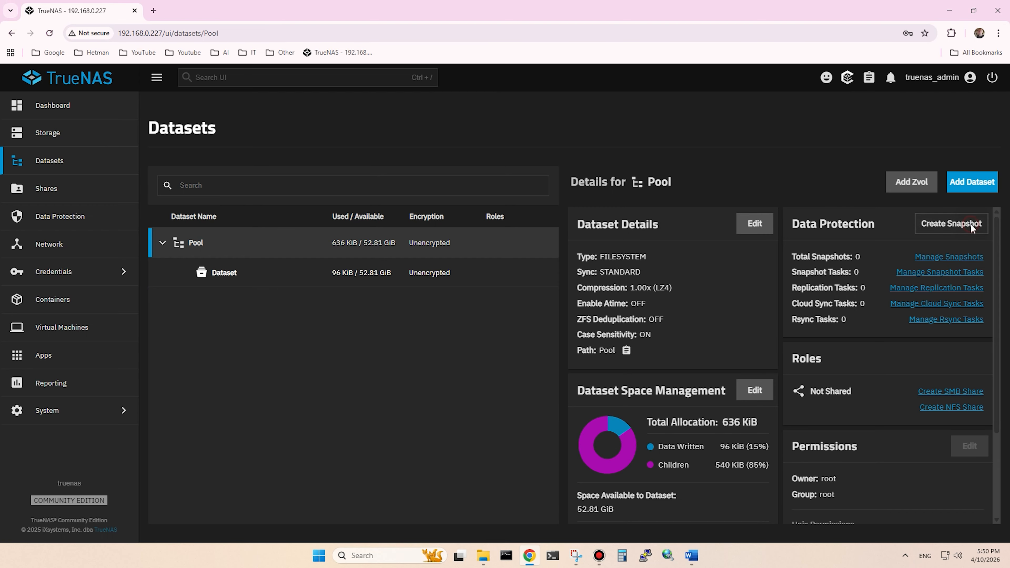
{"action": "left_click", "coordinate": [983, 174]}
{"action": "left_click", "coordinate": [986, 177]}
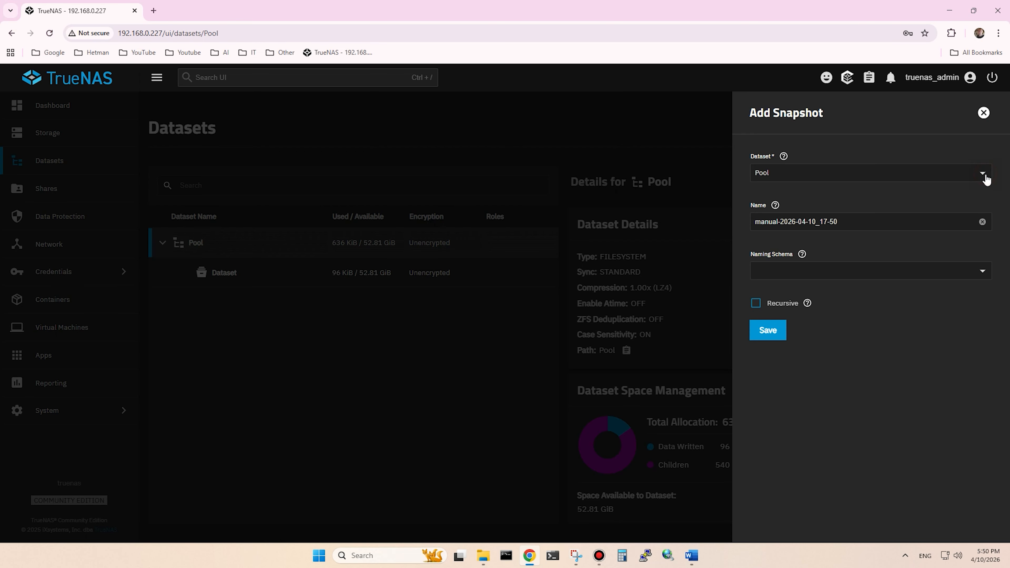
{"action": "left_click", "coordinate": [986, 176]}
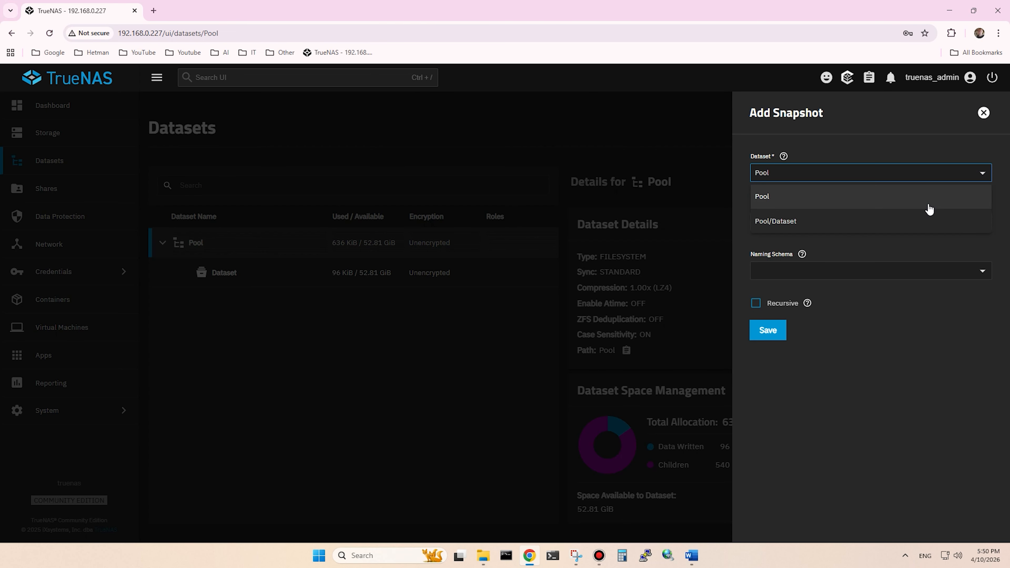
{"action": "left_click", "coordinate": [986, 173]}
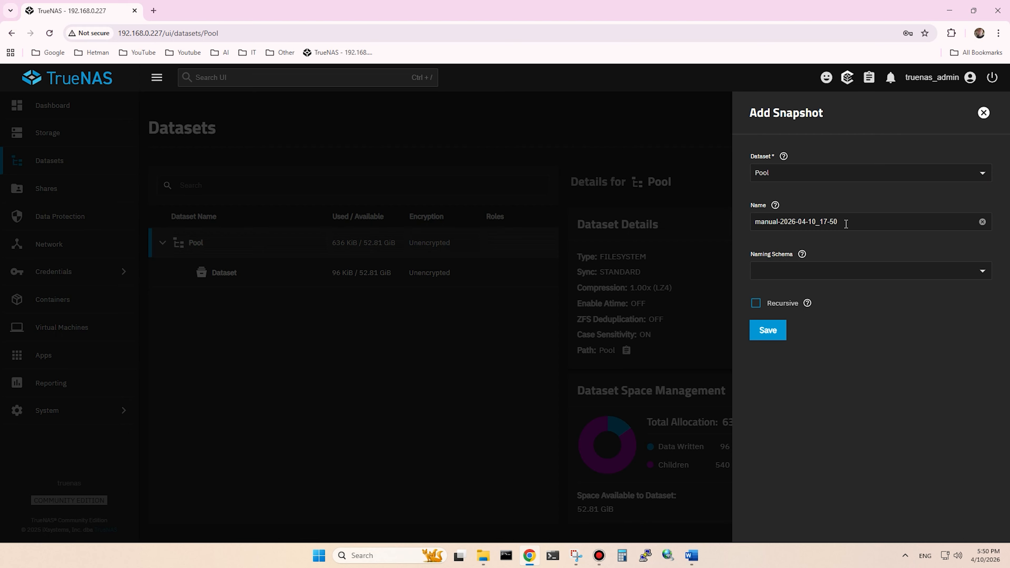
Step: Keep the snapshot name manual-2026-04-10_17-50 without a naming schema, make the snapshot recursive and save it
{"action": "left_click_drag", "start_coordinate": [755, 221], "coordinate": [847, 221]}
{"action": "left_click", "coordinate": [858, 222]}
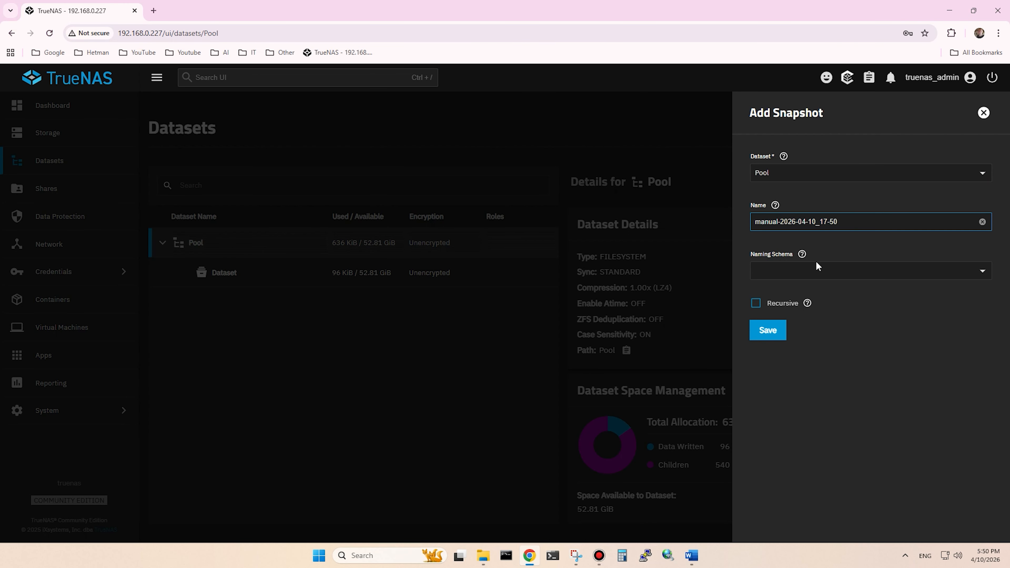
{"action": "left_click", "coordinate": [771, 275]}
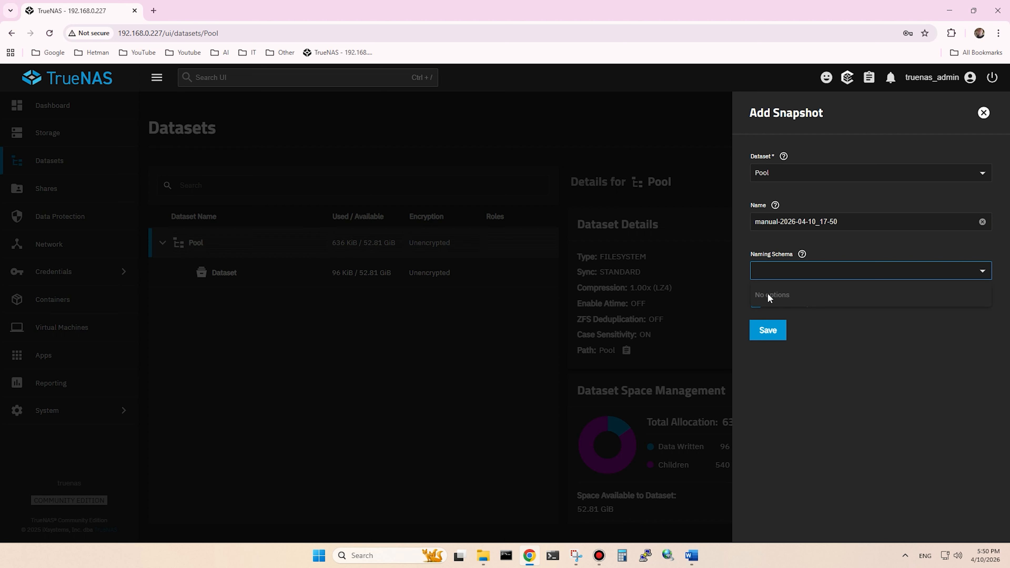
{"action": "left_click", "coordinate": [799, 339]}
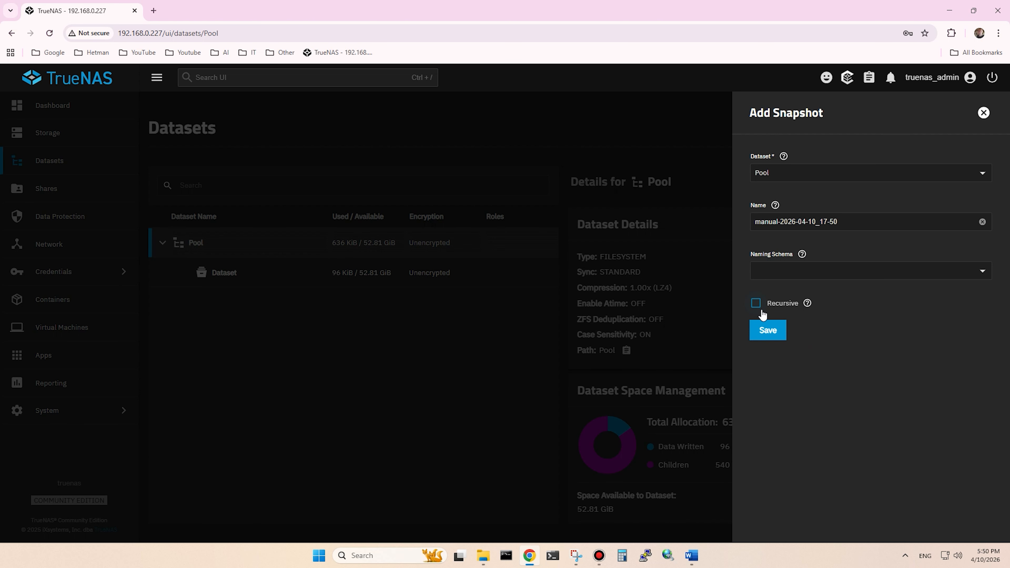
{"action": "left_click", "coordinate": [756, 304]}
{"action": "left_click", "coordinate": [775, 333]}
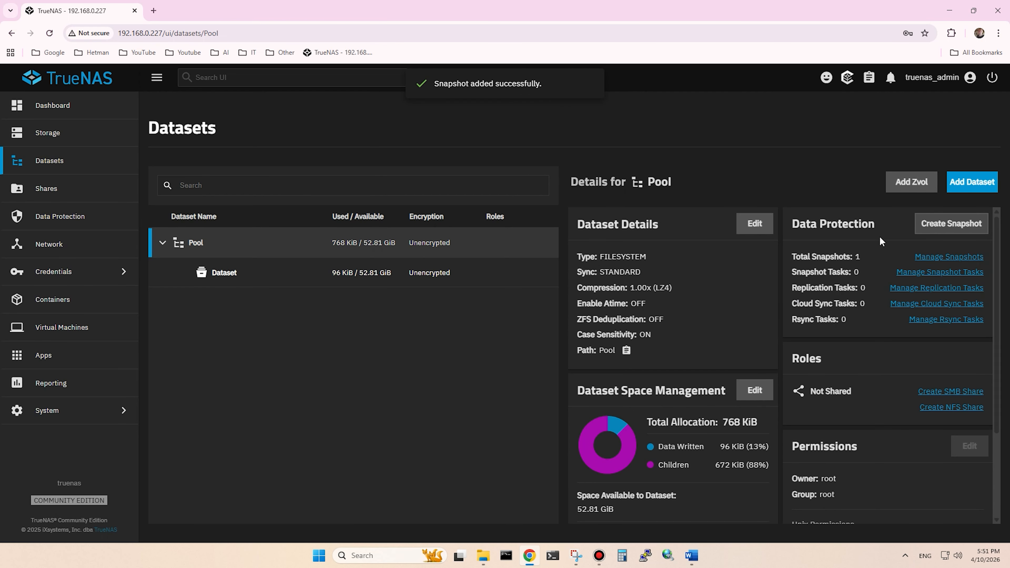
Step: Open the list of Pool's snapshots and expand the details of the snapshot for Pool itself
{"action": "left_click", "coordinate": [962, 257]}
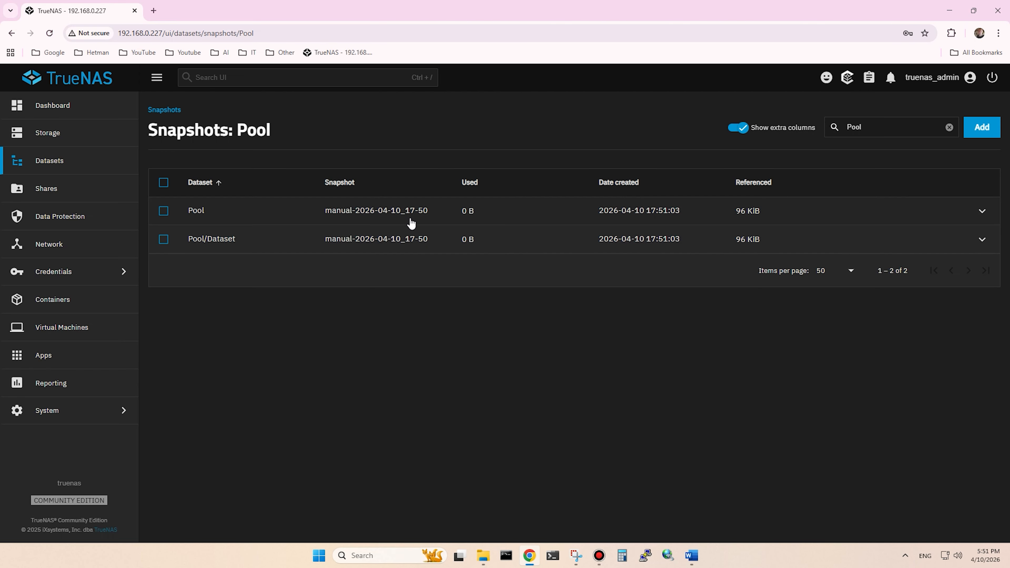
{"action": "left_click", "coordinate": [983, 215]}
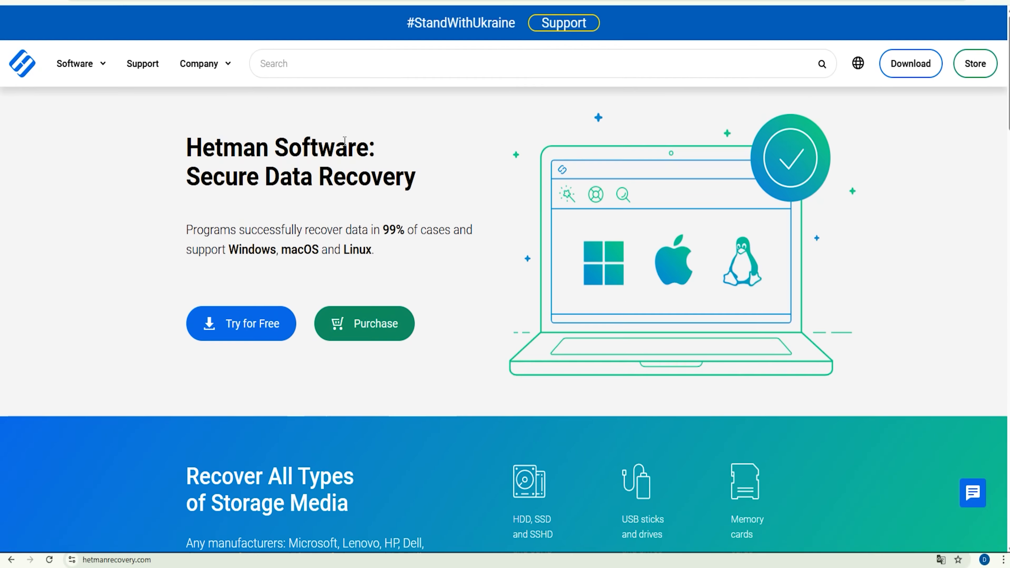
Step: Go to the Hetman software downloads and open the download page for RAID Recovery 2.8
{"action": "left_click", "coordinate": [899, 81]}
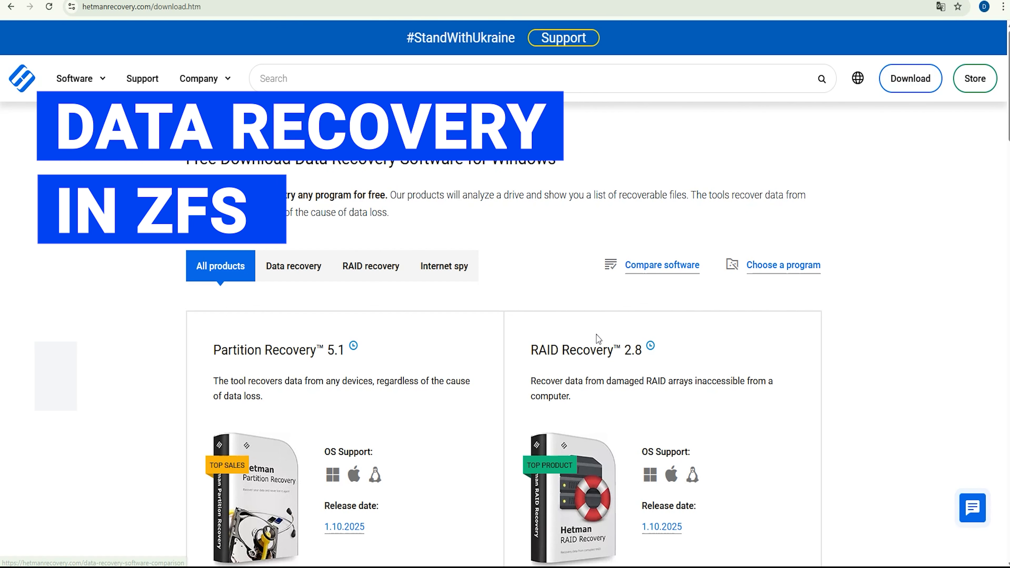
{"action": "scroll", "coordinate": [618, 376], "scroll_direction": "down", "scroll_amount": 2}
{"action": "scroll", "coordinate": [618, 376], "scroll_direction": "down", "scroll_amount": 2}
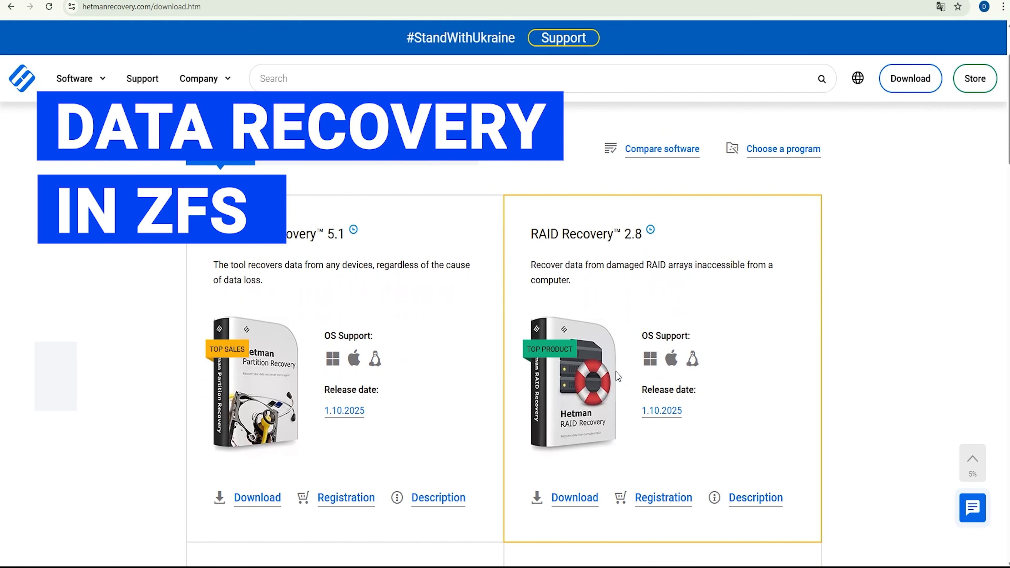
{"action": "left_click", "coordinate": [576, 502]}
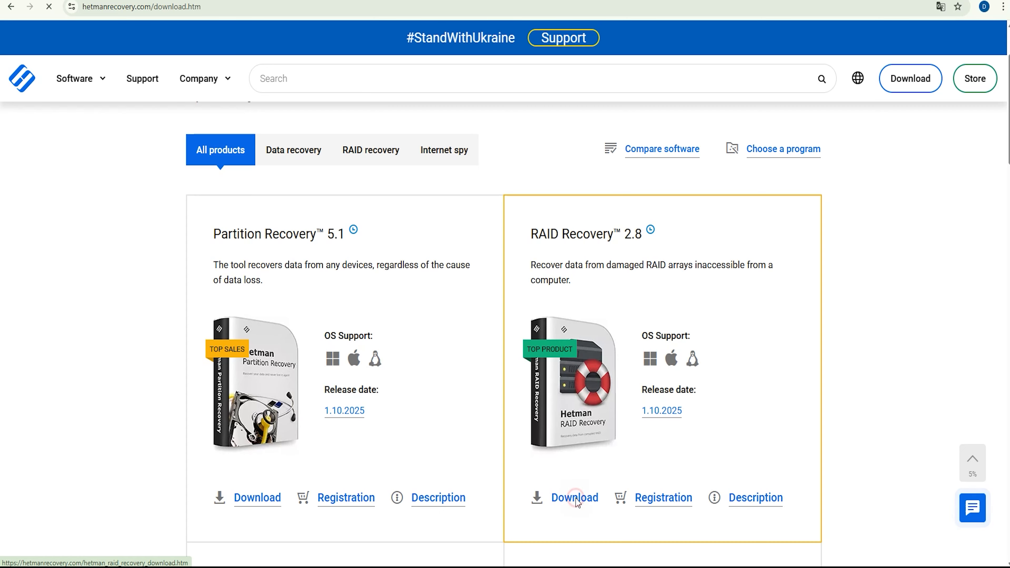
Step: Download the Windows installation file of Hetman RAID Recovery
{"action": "scroll", "coordinate": [587, 482], "scroll_direction": "down", "scroll_amount": 2}
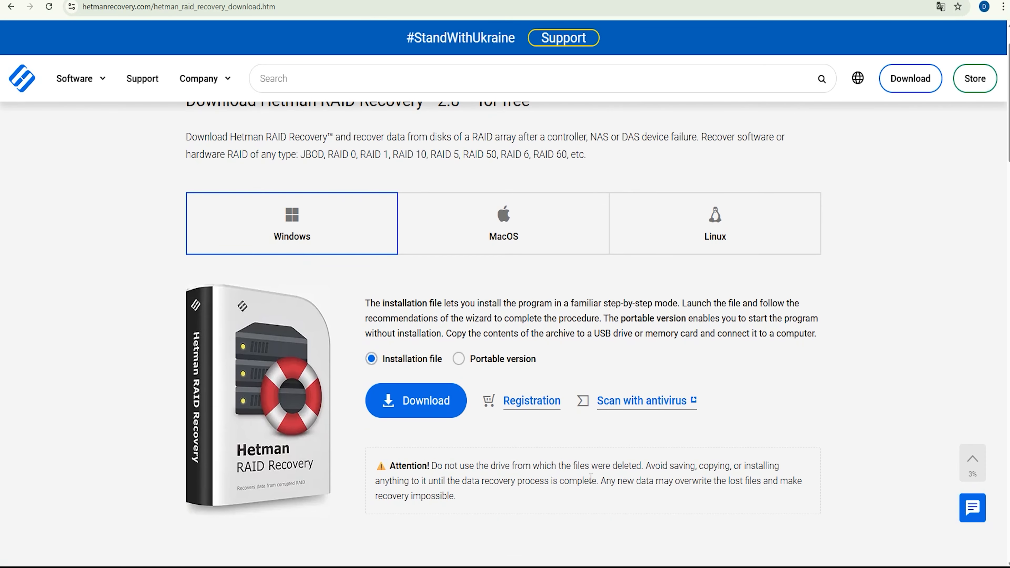
{"action": "scroll", "coordinate": [589, 480], "scroll_direction": "up", "scroll_amount": 2}
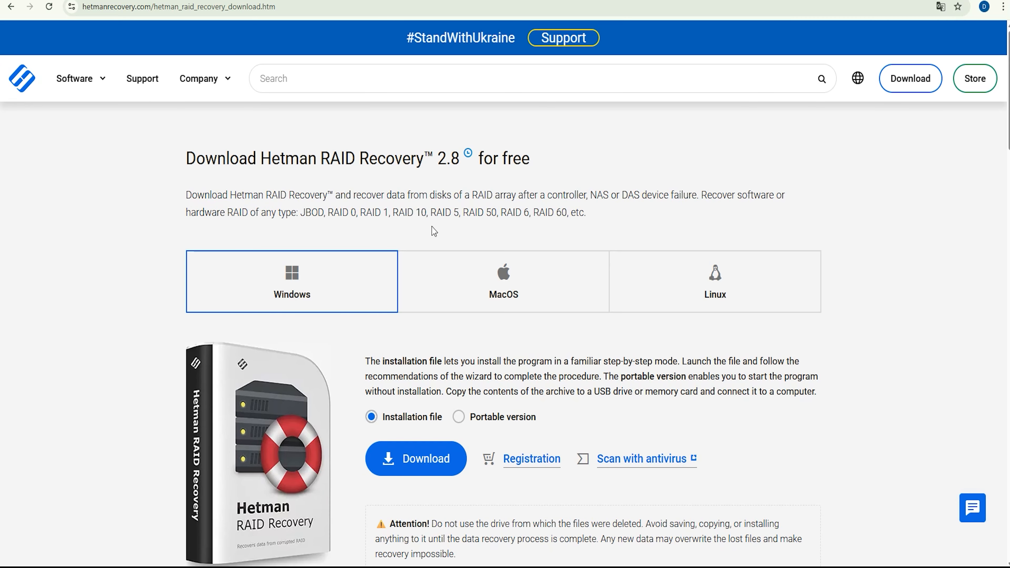
{"action": "scroll", "coordinate": [610, 294], "scroll_direction": "down", "scroll_amount": 1}
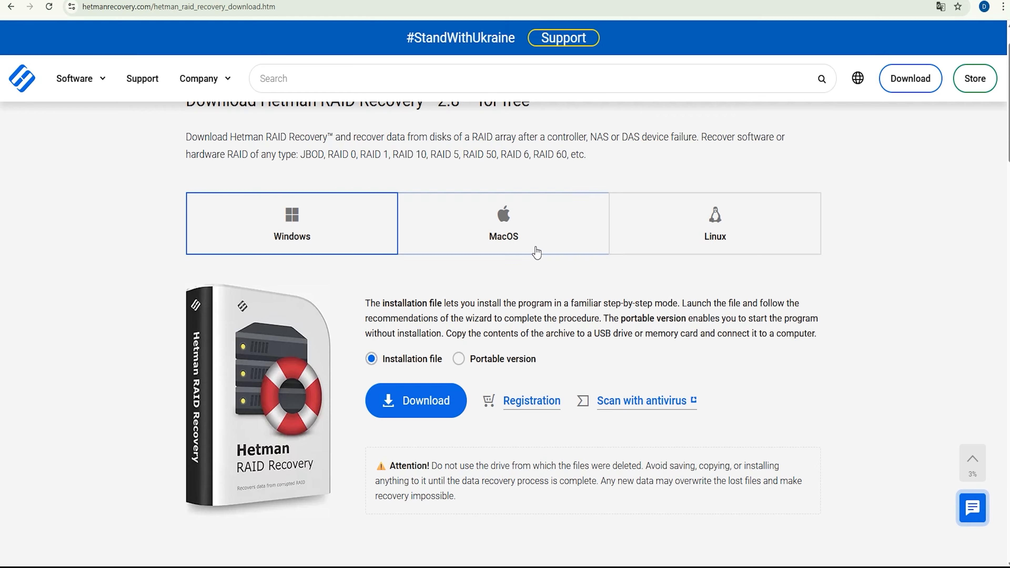
{"action": "left_click", "coordinate": [445, 401]}
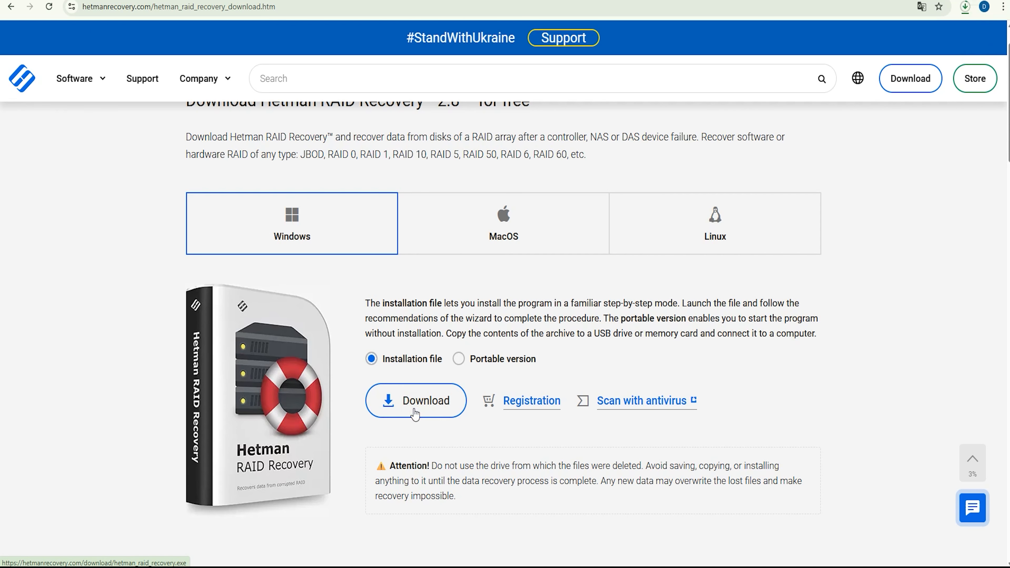
{"action": "scroll", "coordinate": [415, 414], "scroll_direction": "down", "scroll_amount": 10}
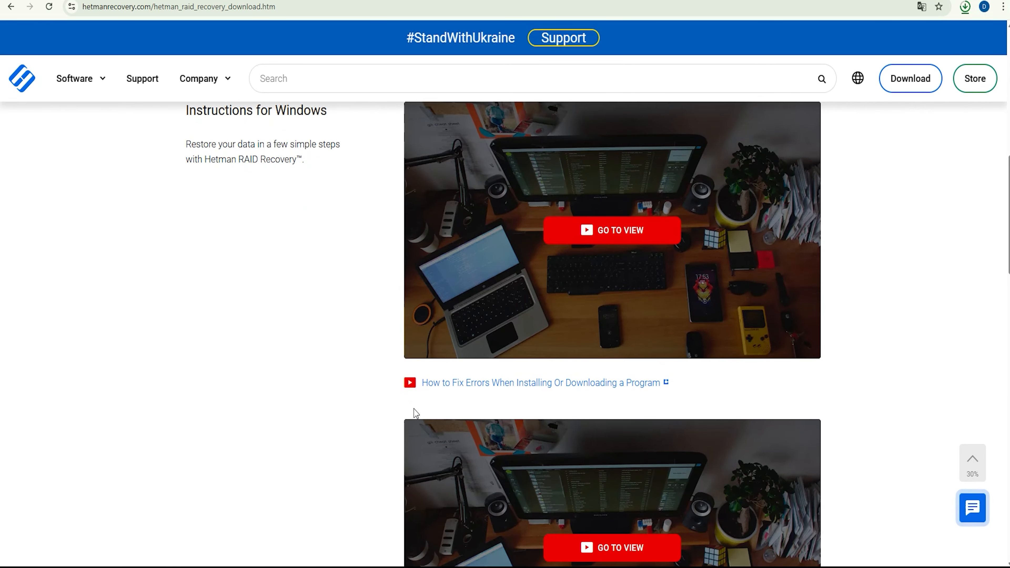
{"action": "scroll", "coordinate": [361, 393], "scroll_direction": "up", "scroll_amount": 6}
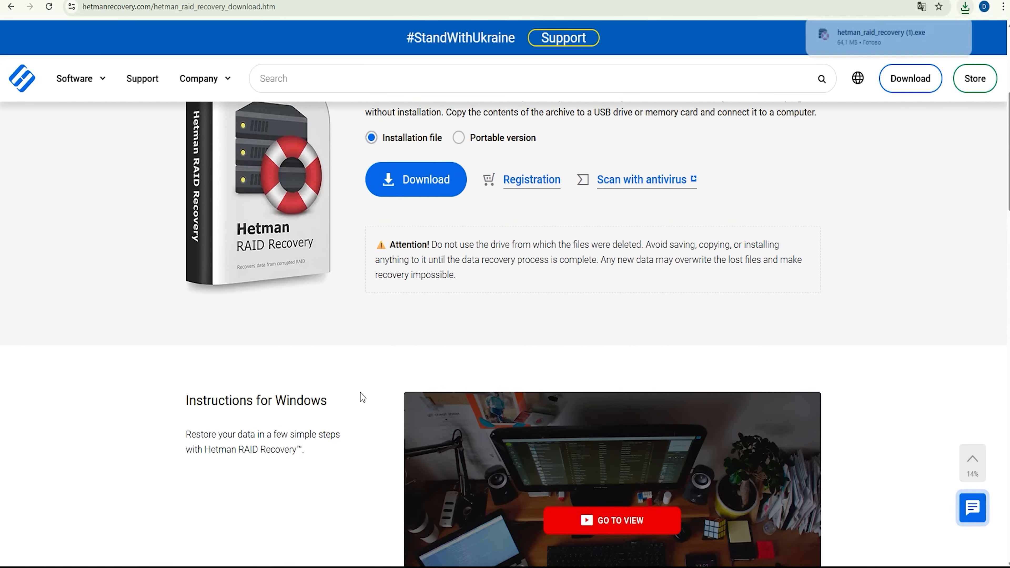
{"action": "scroll", "coordinate": [361, 393], "scroll_direction": "up", "scroll_amount": 5}
{"action": "scroll", "coordinate": [362, 397], "scroll_direction": "down", "scroll_amount": 1}
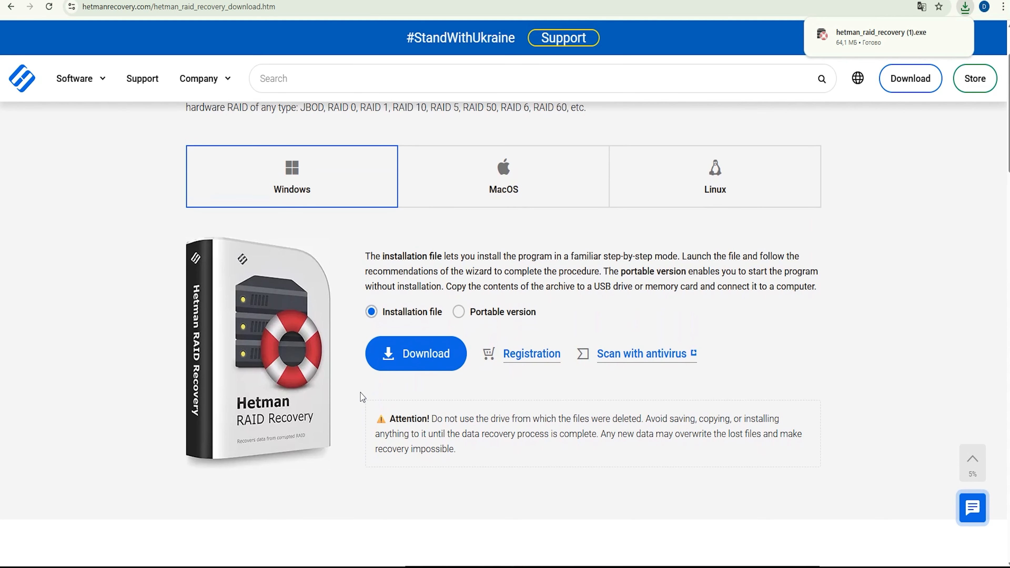
{"action": "mouse_move", "coordinate": [902, 52]}
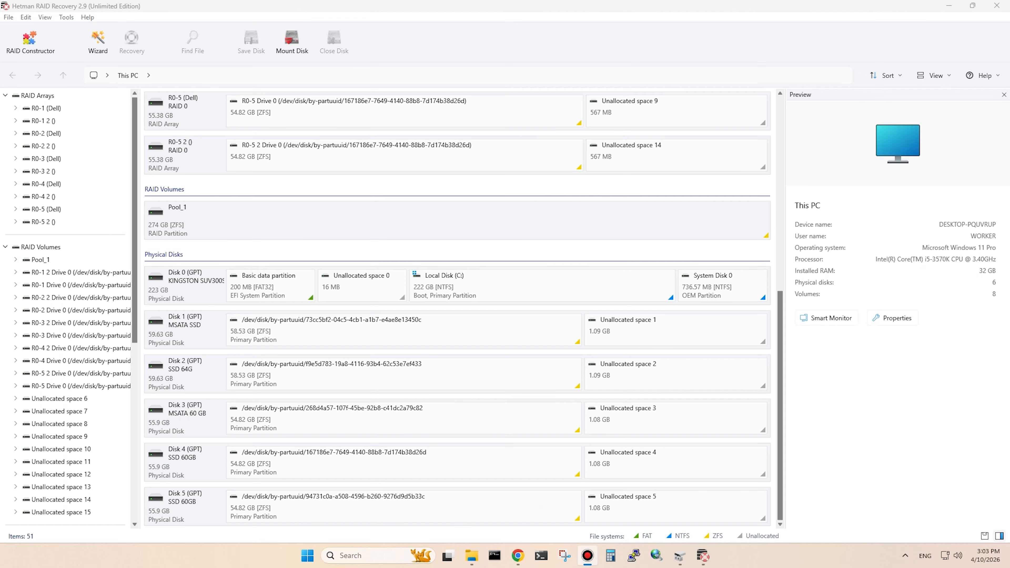
Step: Examine the details of the Pool_1 RAID volume and select each of the physical disks 1 to 5
{"action": "left_click", "coordinate": [402, 218]}
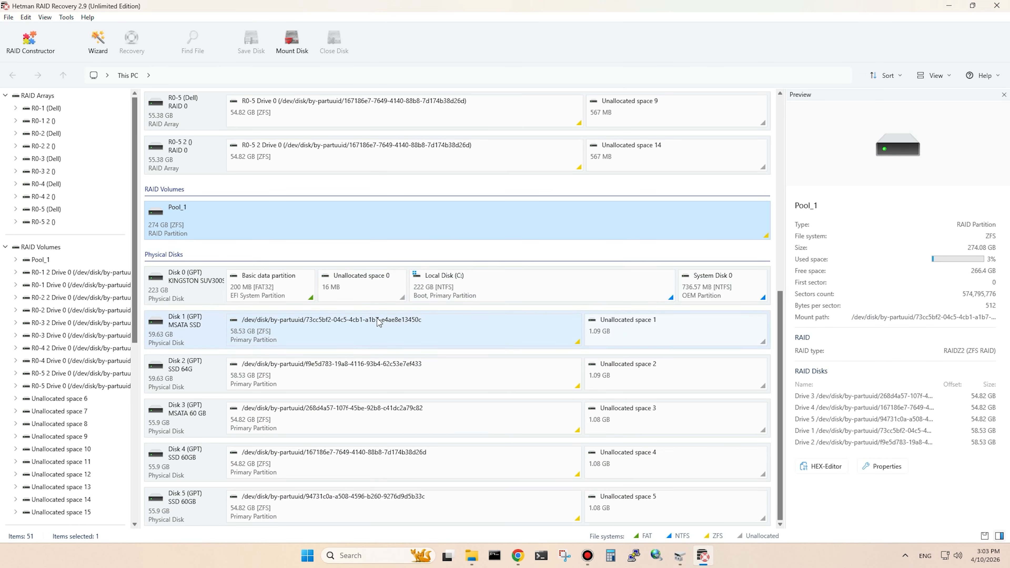
{"action": "left_click", "coordinate": [192, 333]}
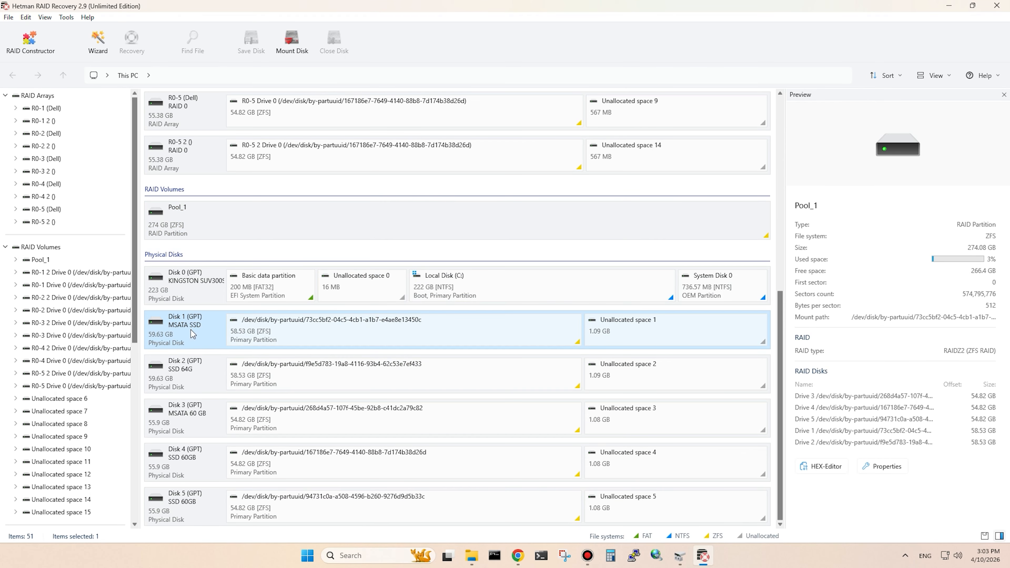
{"action": "left_click", "coordinate": [197, 378]}
{"action": "left_click", "coordinate": [202, 421]}
{"action": "left_click", "coordinate": [194, 454]}
{"action": "left_click", "coordinate": [190, 500]}
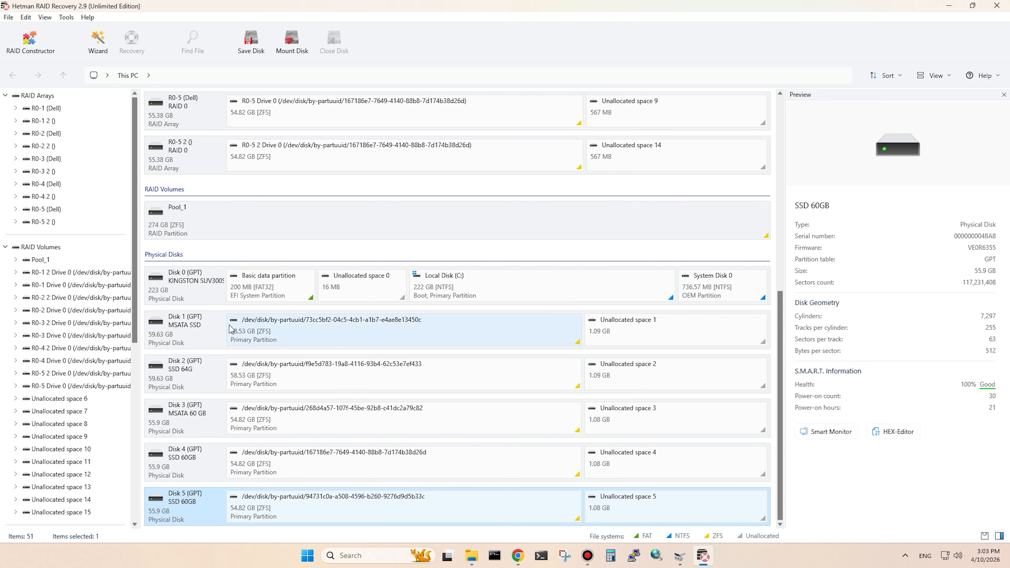
{"action": "left_click", "coordinate": [220, 224]}
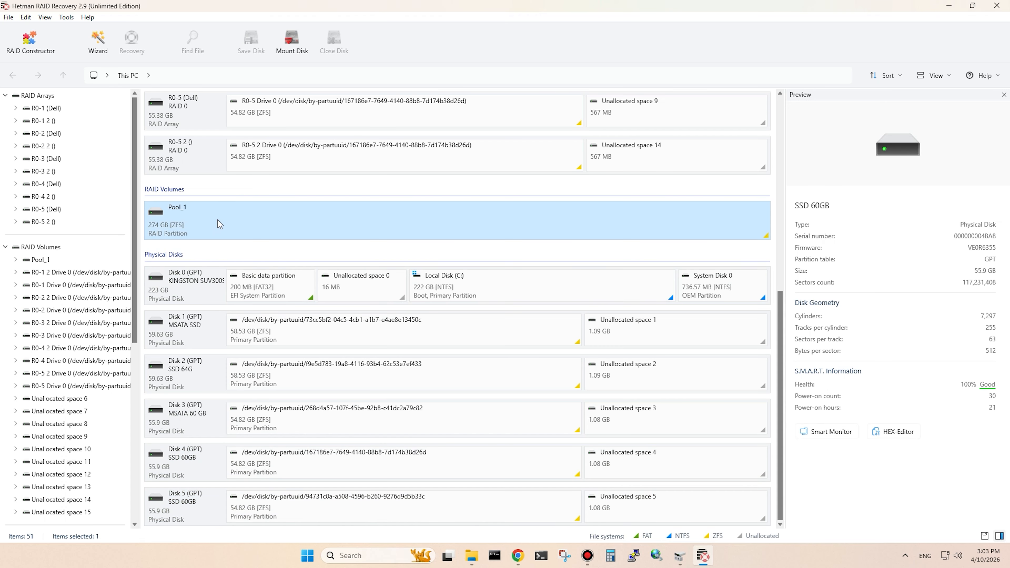
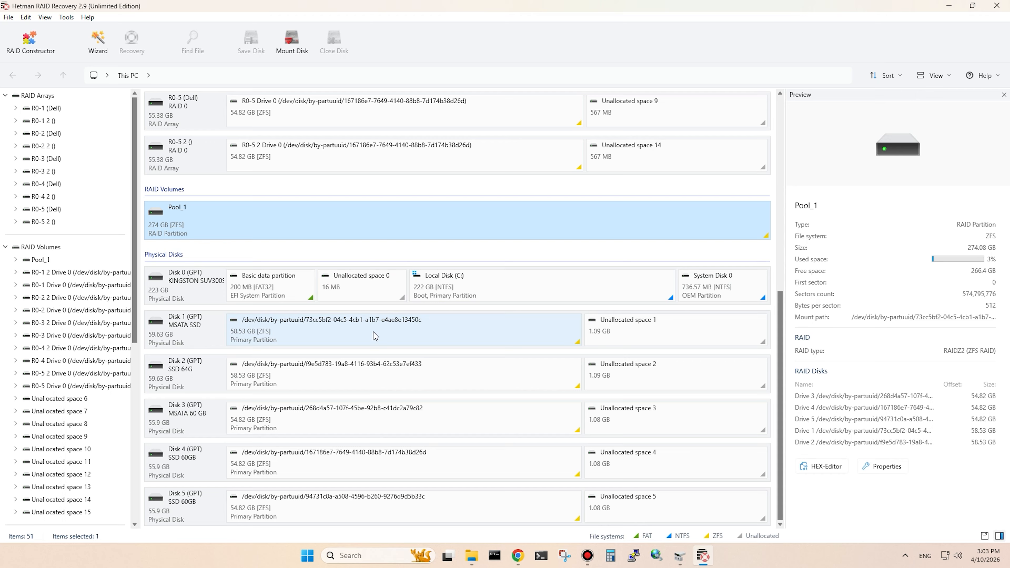
Step: Go through physical disks 1 to 5 again, viewing each disk's properties and S.M.A.R.T. information
{"action": "left_click", "coordinate": [191, 331]}
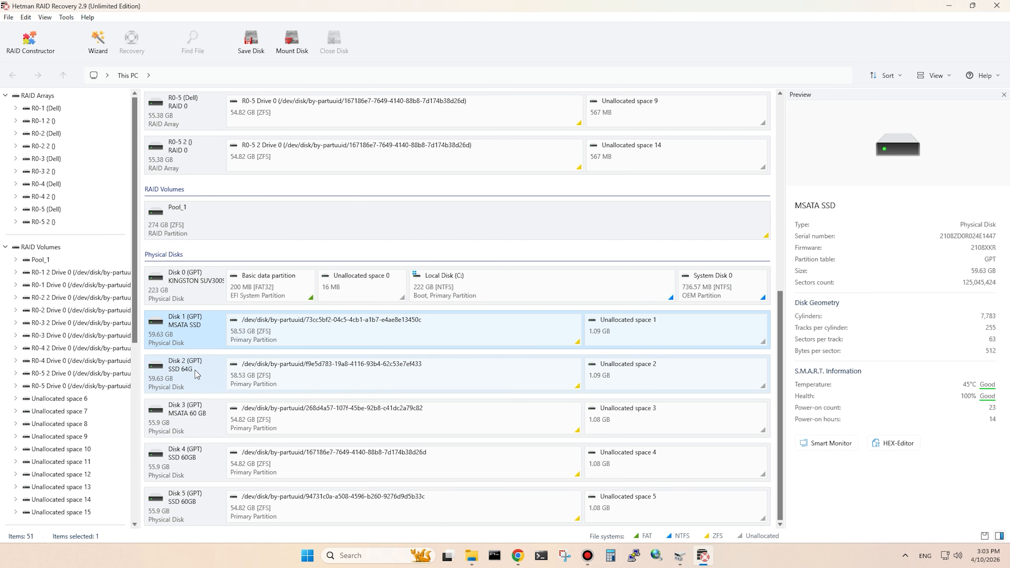
{"action": "left_click", "coordinate": [197, 388]}
{"action": "left_click", "coordinate": [196, 430]}
{"action": "left_click", "coordinate": [193, 457]}
{"action": "left_click", "coordinate": [190, 502]}
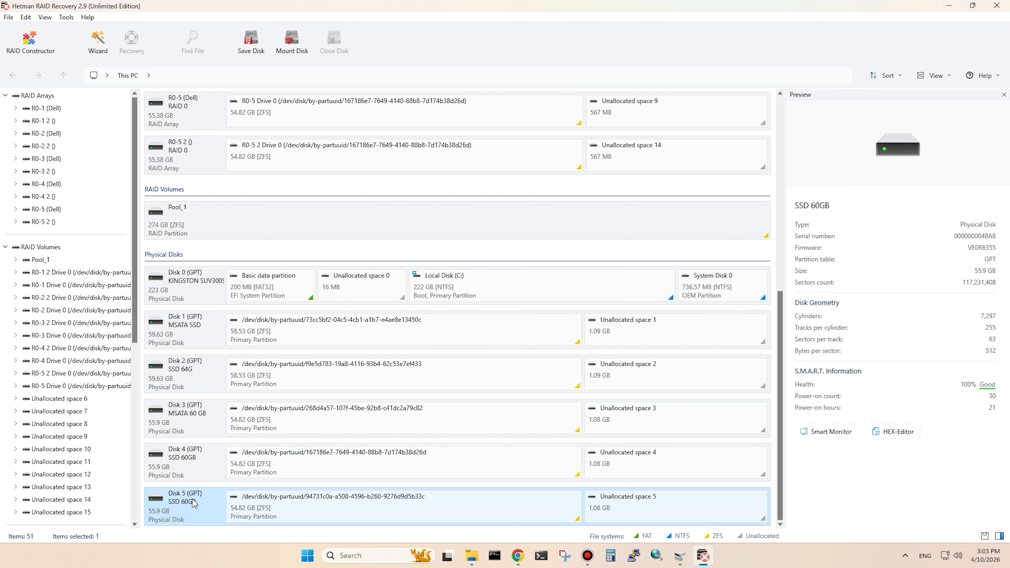
Step: Run a fast scan of the Pool_1 RAID volume and close the wizard once the analysis is complete
{"action": "left_click", "coordinate": [218, 220]}
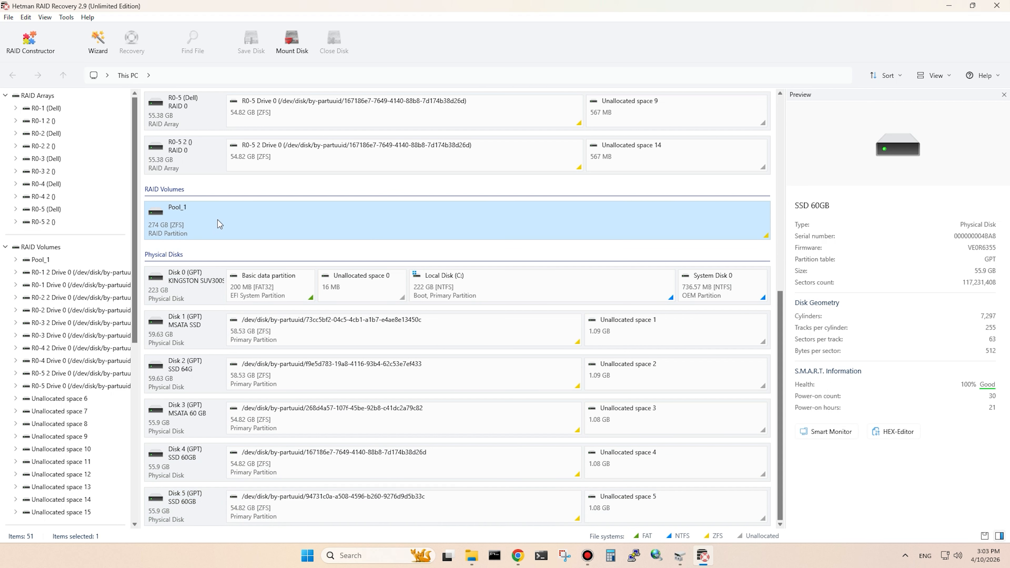
{"action": "right_click", "coordinate": [217, 220]}
{"action": "left_click", "coordinate": [244, 225]}
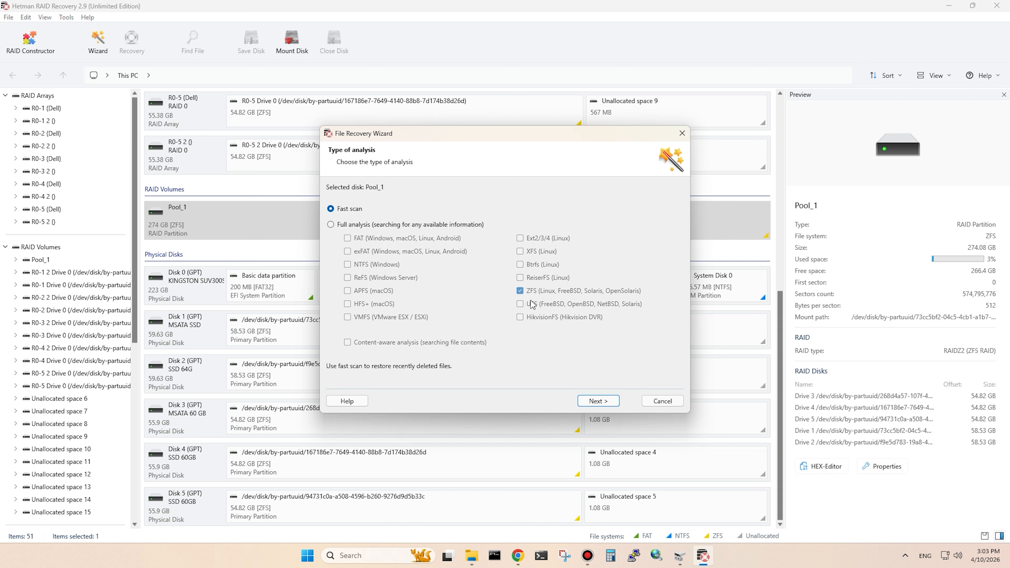
{"action": "left_click", "coordinate": [612, 402]}
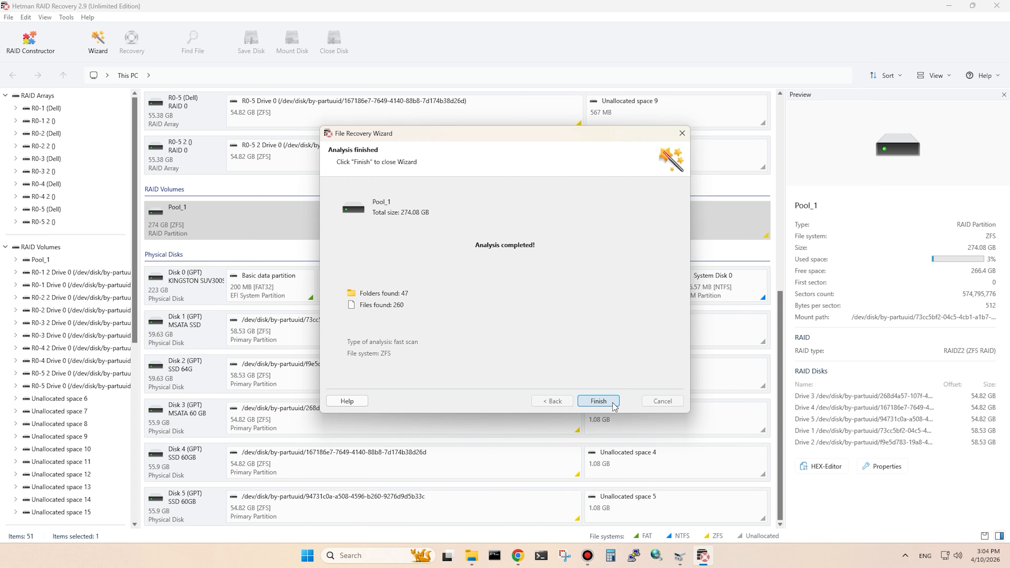
{"action": "left_click", "coordinate": [599, 401]}
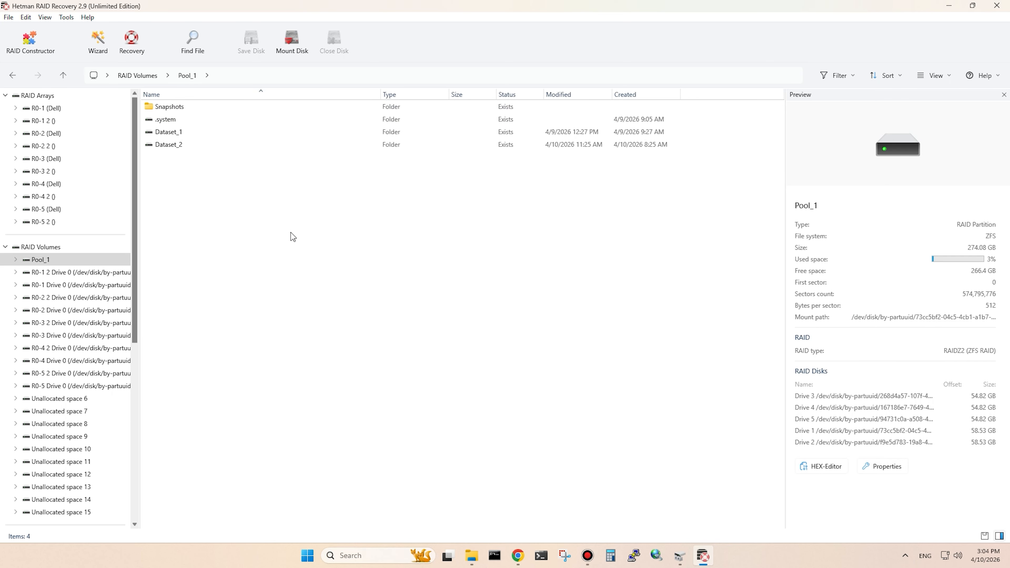
Step: Browse the Pool_1 scan results through Dataset_1 and its nested General folders down to the General level 2 folder
{"action": "left_click", "coordinate": [175, 107]}
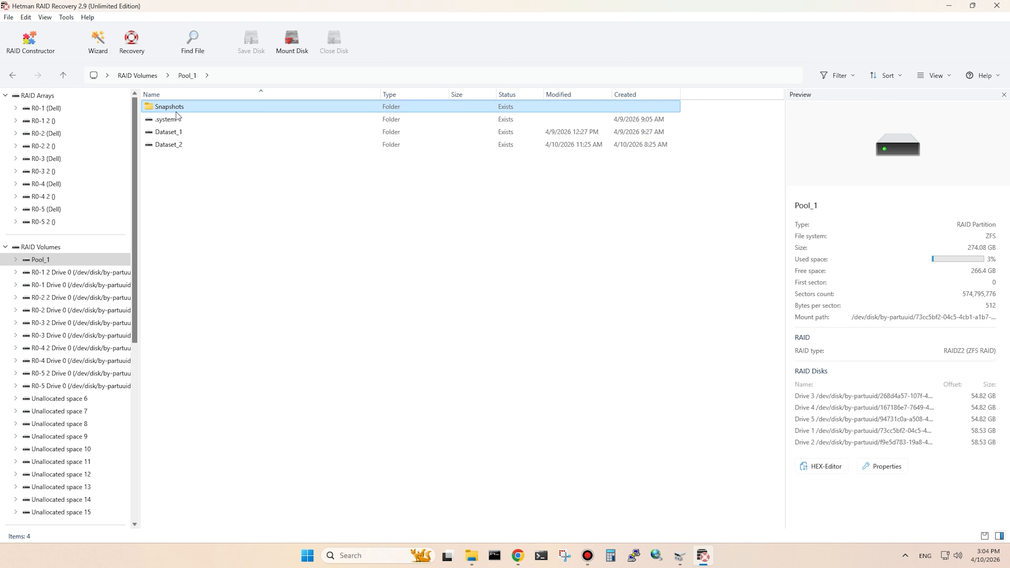
{"action": "left_click", "coordinate": [184, 132]}
{"action": "left_click", "coordinate": [187, 145]}
{"action": "double_click", "coordinate": [194, 132]}
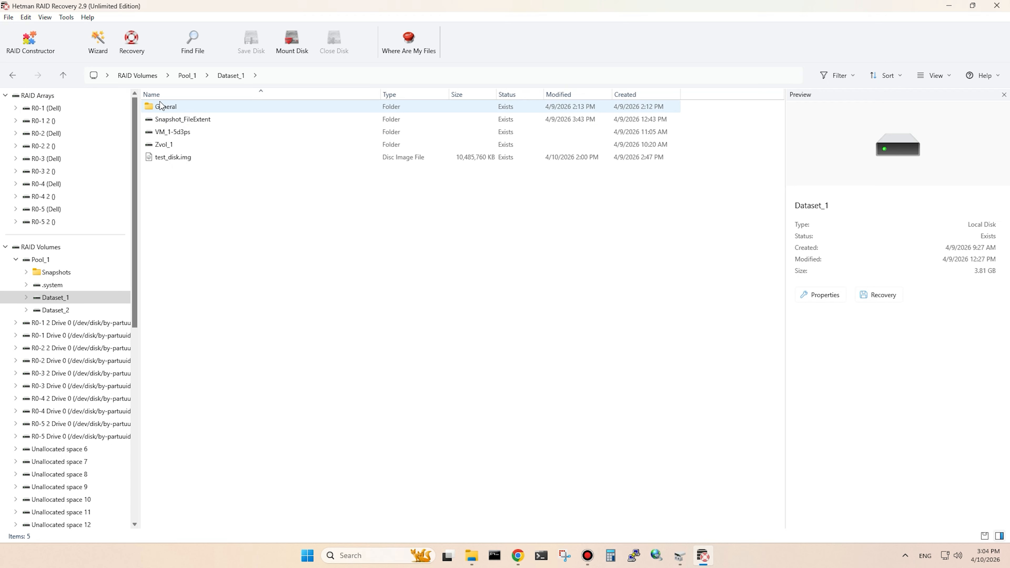
{"action": "double_click", "coordinate": [169, 107]}
{"action": "double_click", "coordinate": [176, 107]}
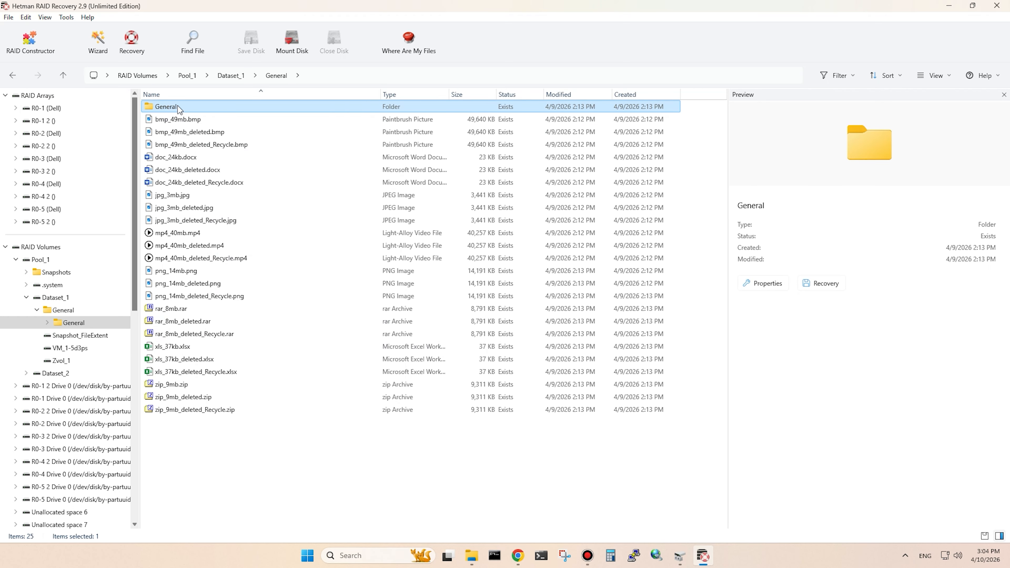
{"action": "double_click", "coordinate": [237, 108]}
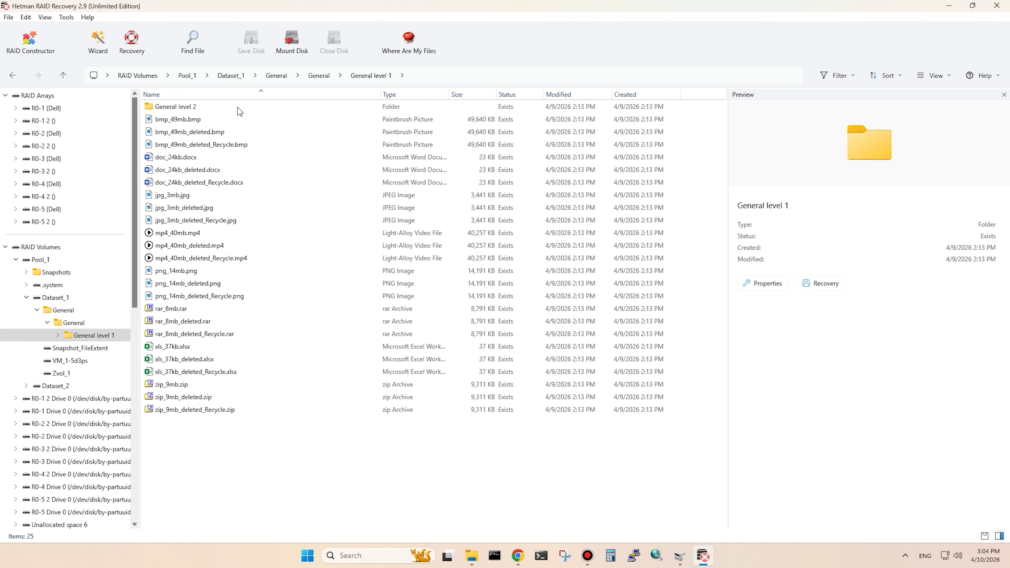
{"action": "double_click", "coordinate": [238, 107]}
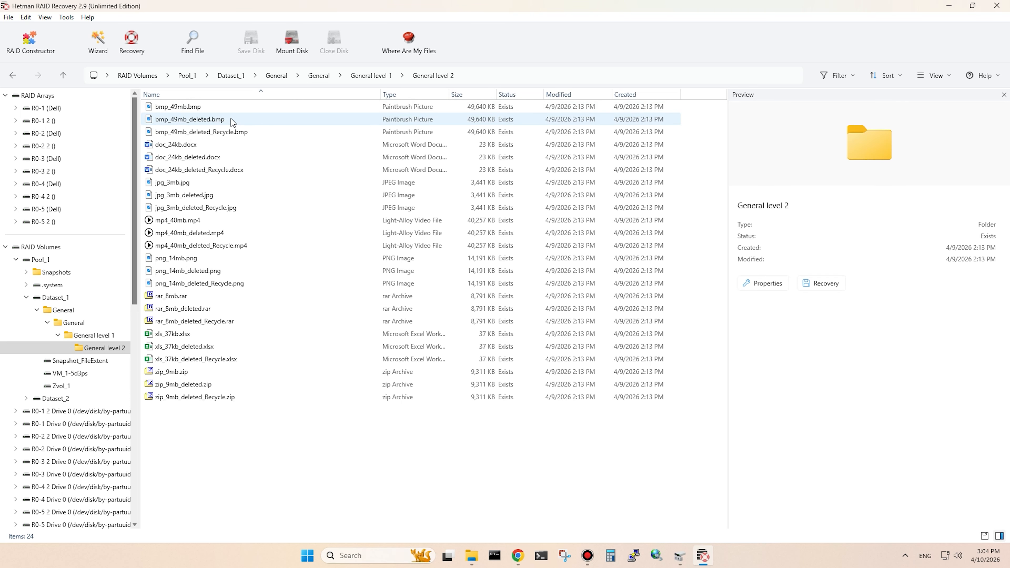
Step: Preview doc_24kb.docx, jpg_3mb_deleted.jpg and png_14mb_deleted_Recycle.png in the General level 2 folder
{"action": "left_click", "coordinate": [200, 148]}
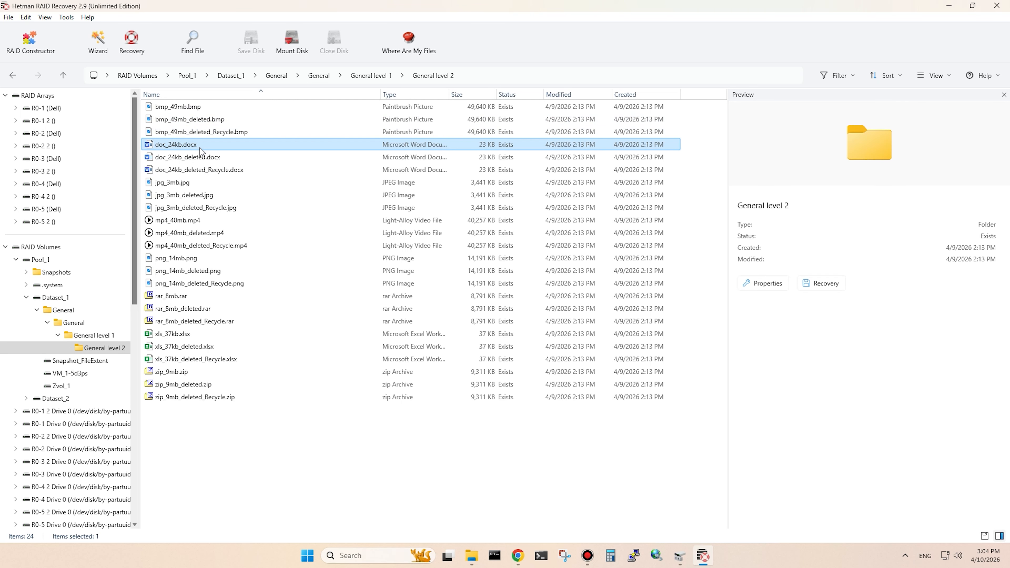
{"action": "left_click", "coordinate": [213, 197]}
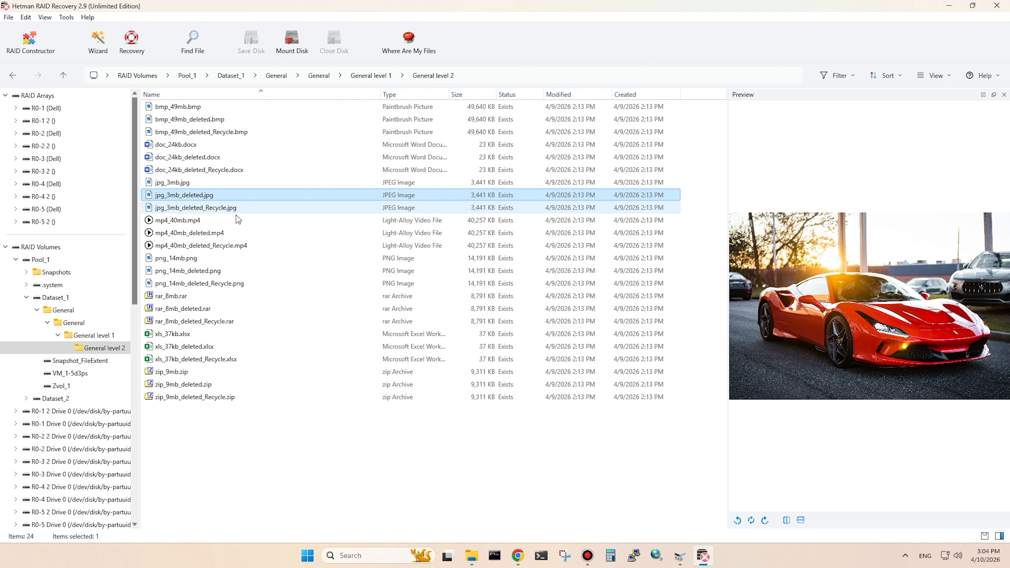
{"action": "left_click", "coordinate": [199, 282]}
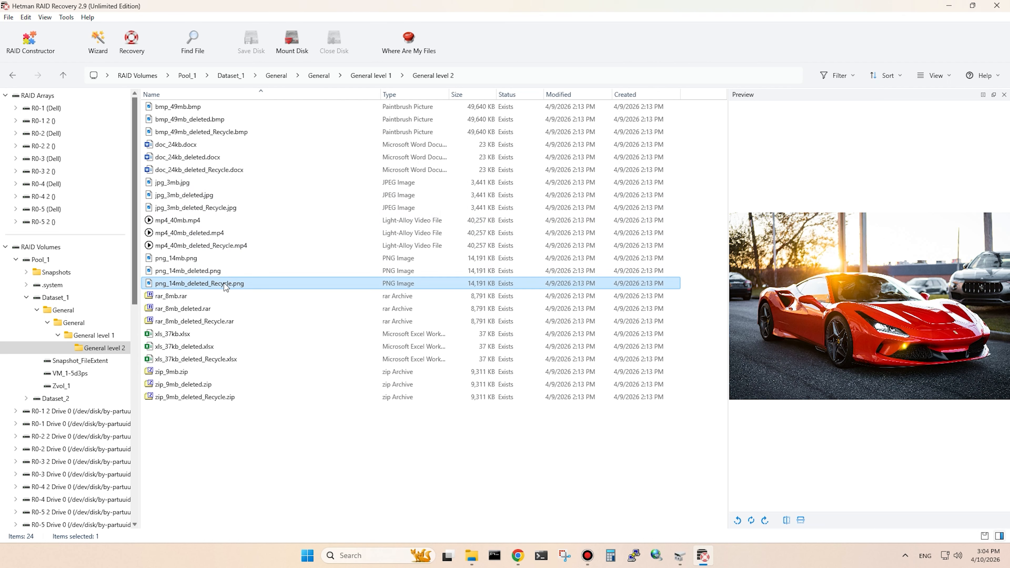
Step: Recover the General level 2 folder to the hard disk at C:\Restored Files\, keeping the folder structure
{"action": "left_click", "coordinate": [13, 75]}
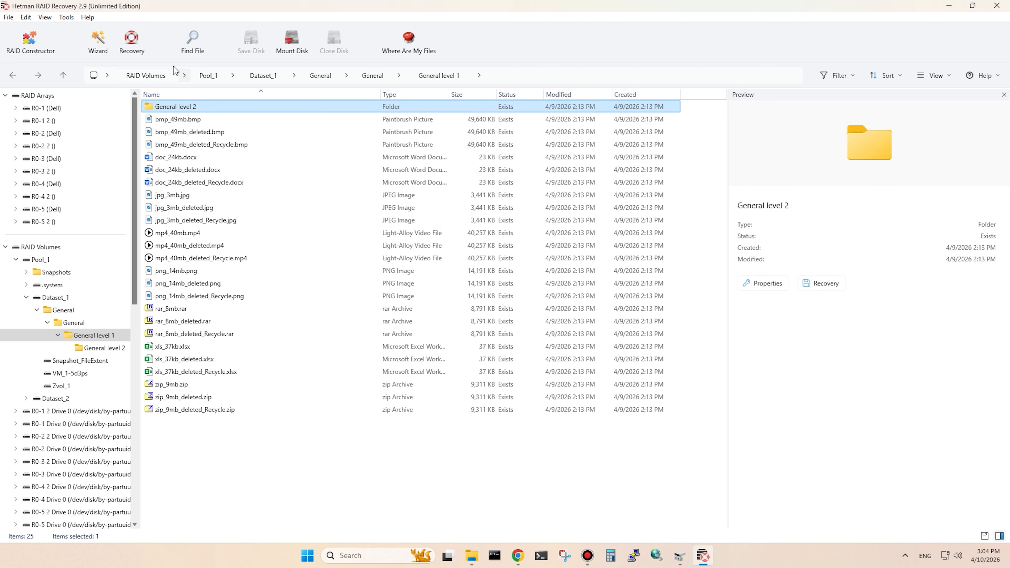
{"action": "left_click", "coordinate": [131, 38]}
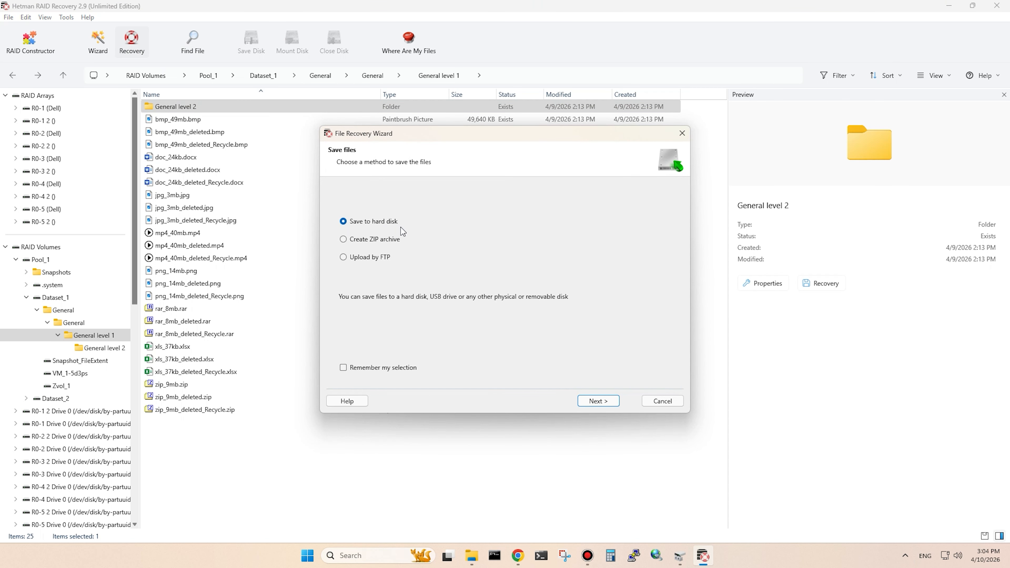
{"action": "left_click", "coordinate": [608, 402]}
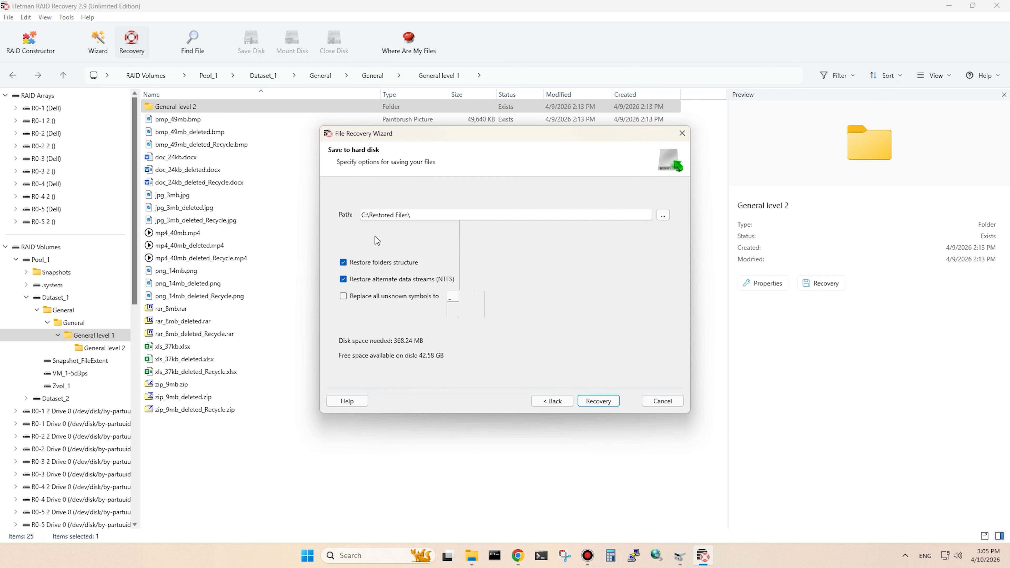
{"action": "left_click", "coordinate": [614, 404]}
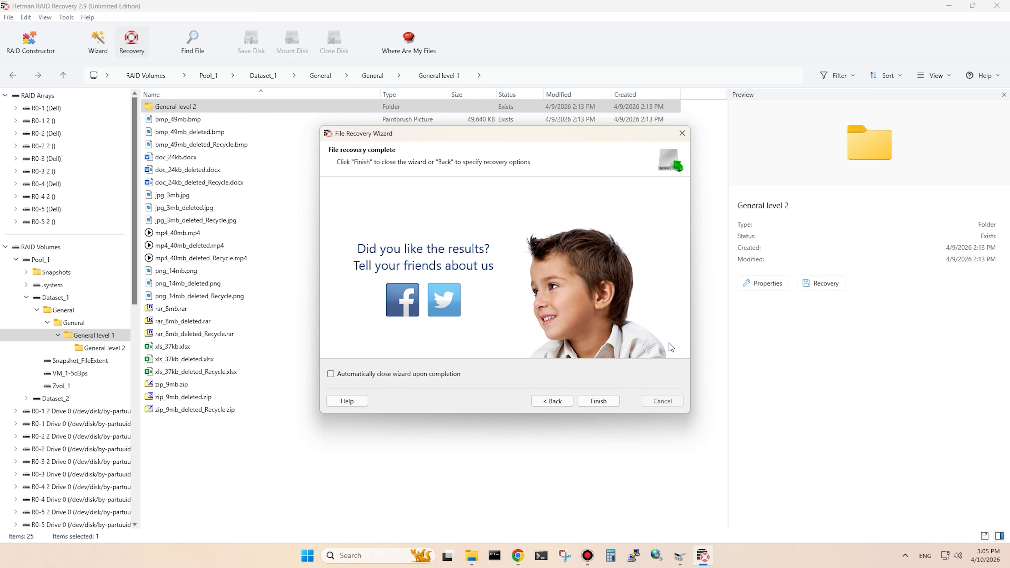
{"action": "left_click", "coordinate": [598, 401]}
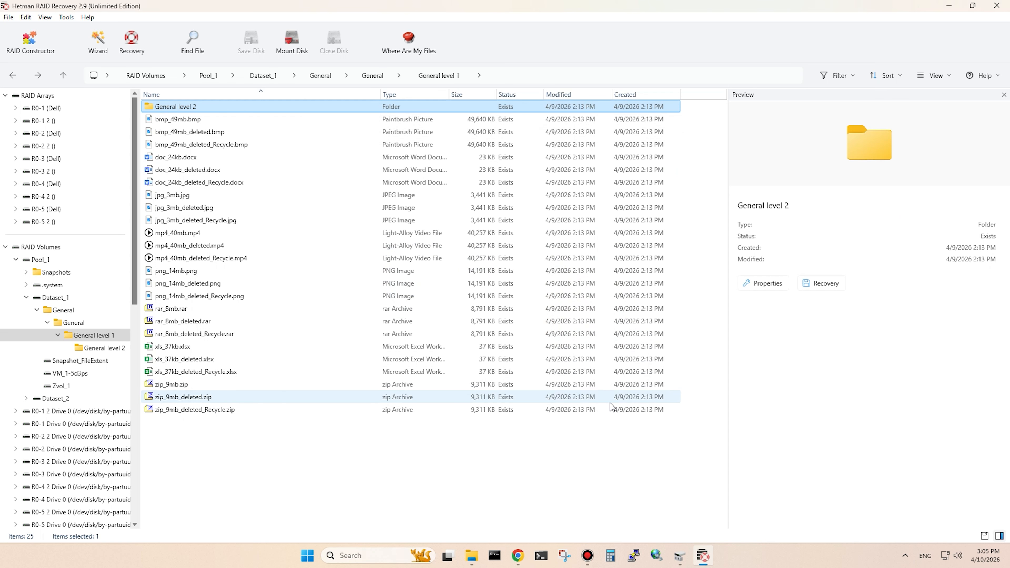
Step: Switch to File Explorer, open General level 2 in C:\Restored Files and check playback of the recovered mp4_40mb_deleted_Recycle.mp4
{"action": "left_click", "coordinate": [473, 561]}
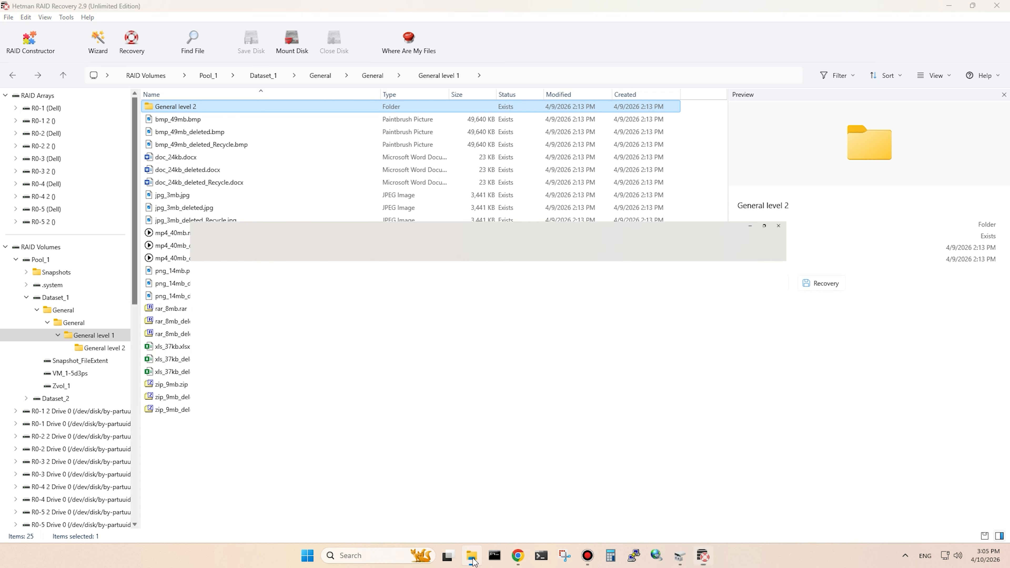
{"action": "double_click", "coordinate": [206, 238]}
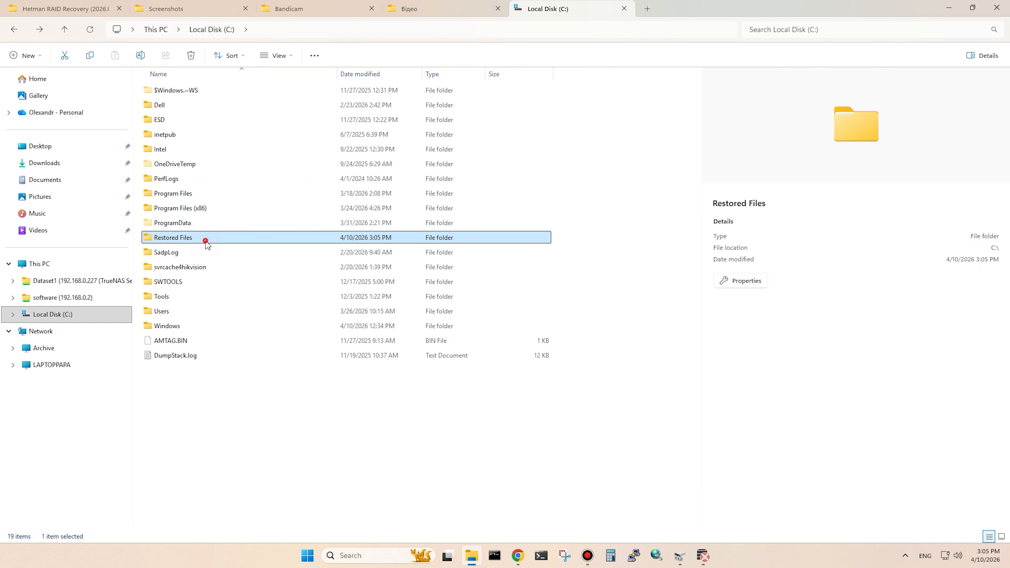
{"action": "double_click", "coordinate": [191, 94]}
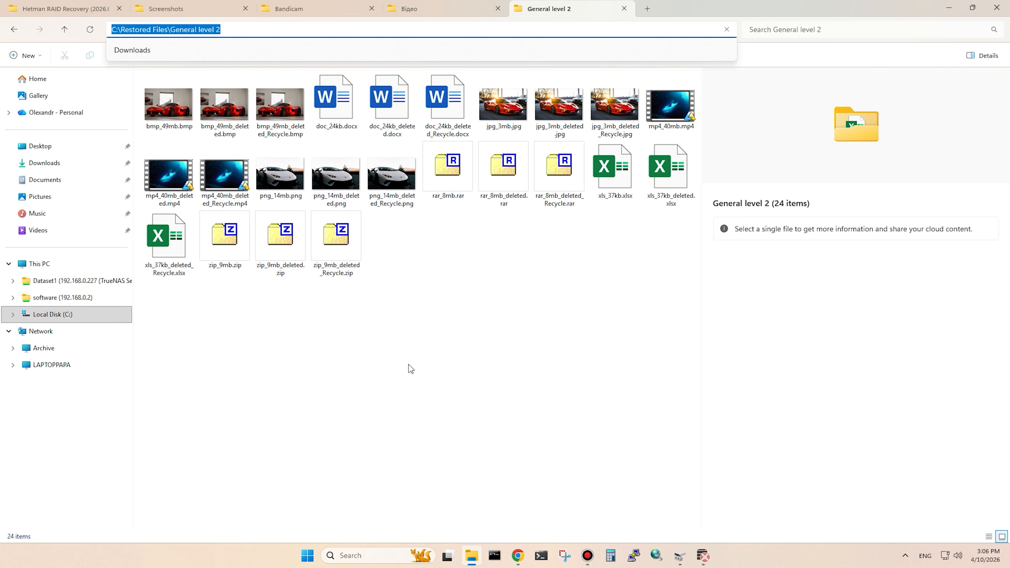
{"action": "left_click", "coordinate": [391, 176]}
{"action": "left_click", "coordinate": [218, 186]}
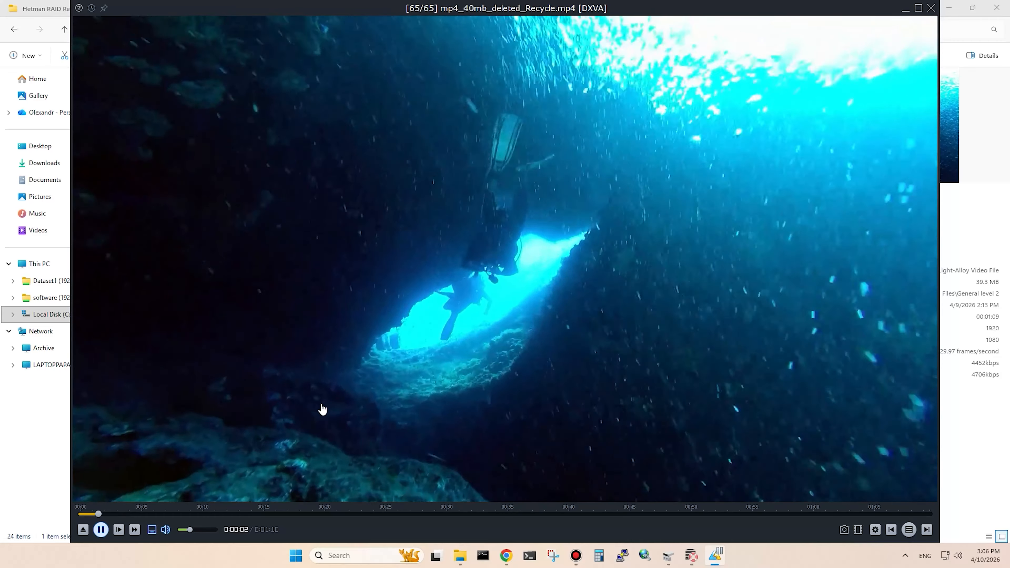
{"action": "left_click", "coordinate": [370, 514]}
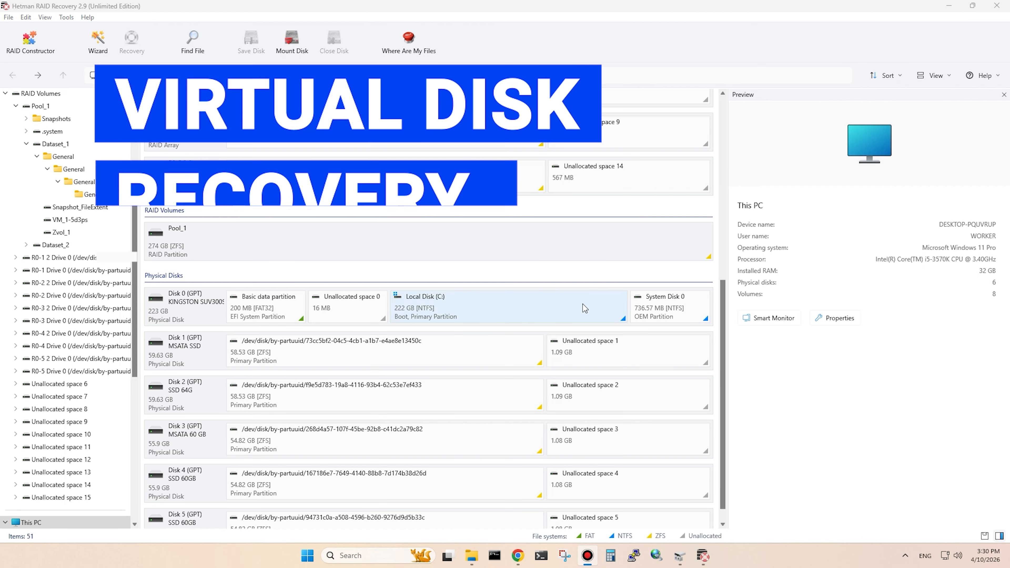
Step: Back in Hetman RAID Recovery, analyse the Pool_1 volume again with a fast scan and finish the wizard
{"action": "left_click", "coordinate": [239, 242]}
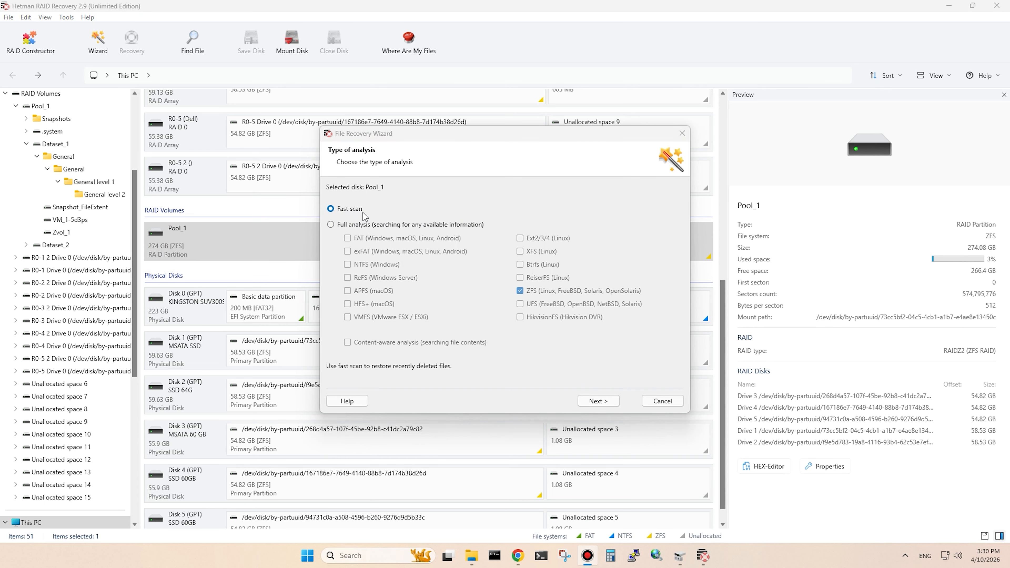
{"action": "left_click", "coordinate": [614, 403]}
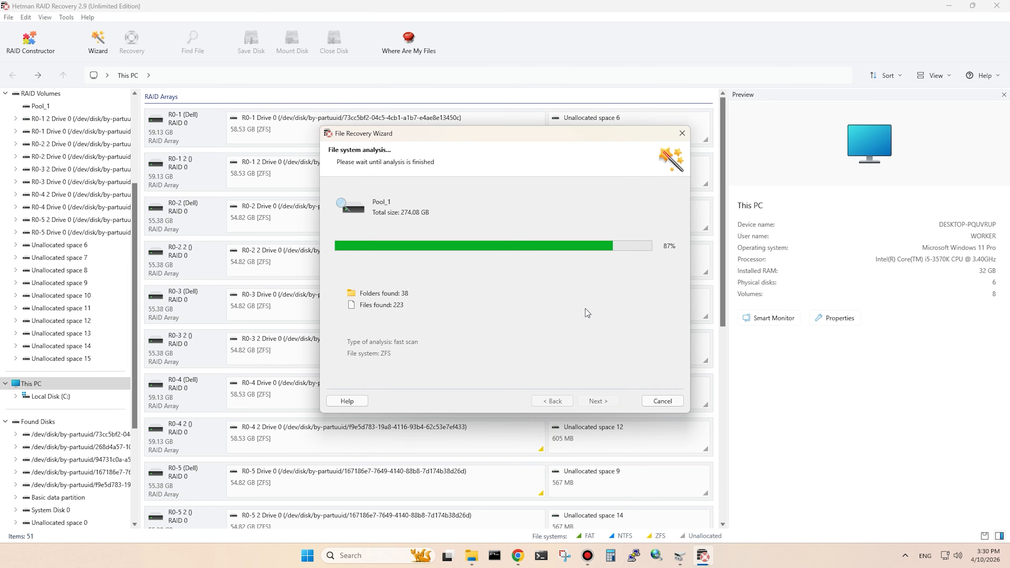
{"action": "left_click", "coordinate": [613, 402]}
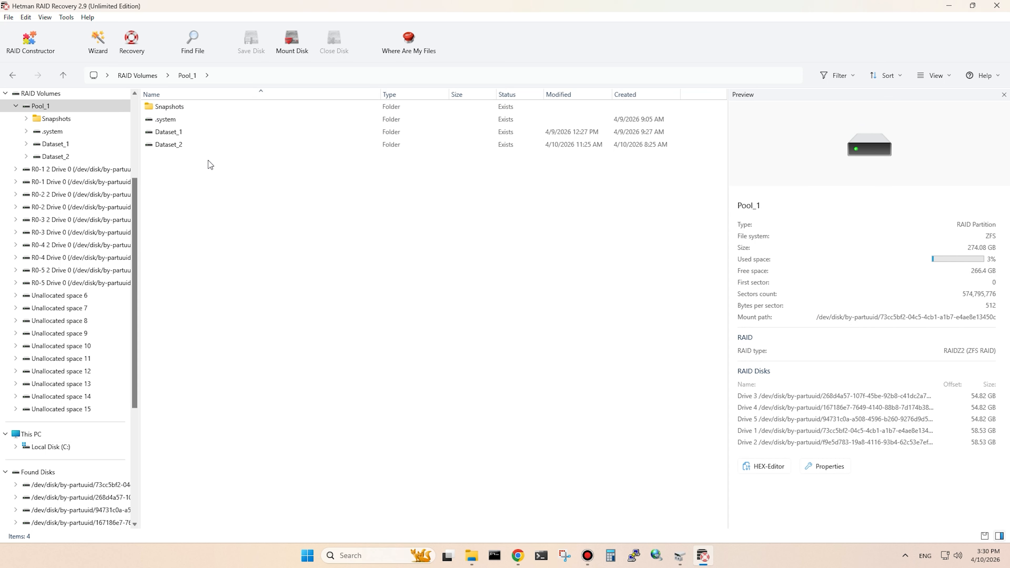
Step: Open Dataset_1 in the Pool_1 results and mount its test_disk.img file as a disk
{"action": "left_click", "coordinate": [204, 134]}
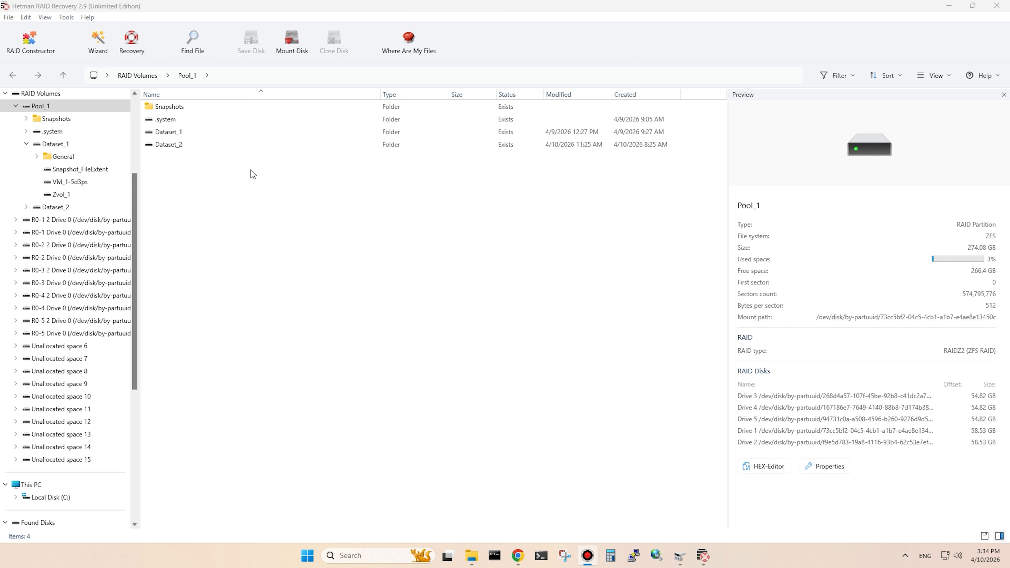
{"action": "left_click", "coordinate": [198, 132]}
{"action": "double_click", "coordinate": [216, 133]}
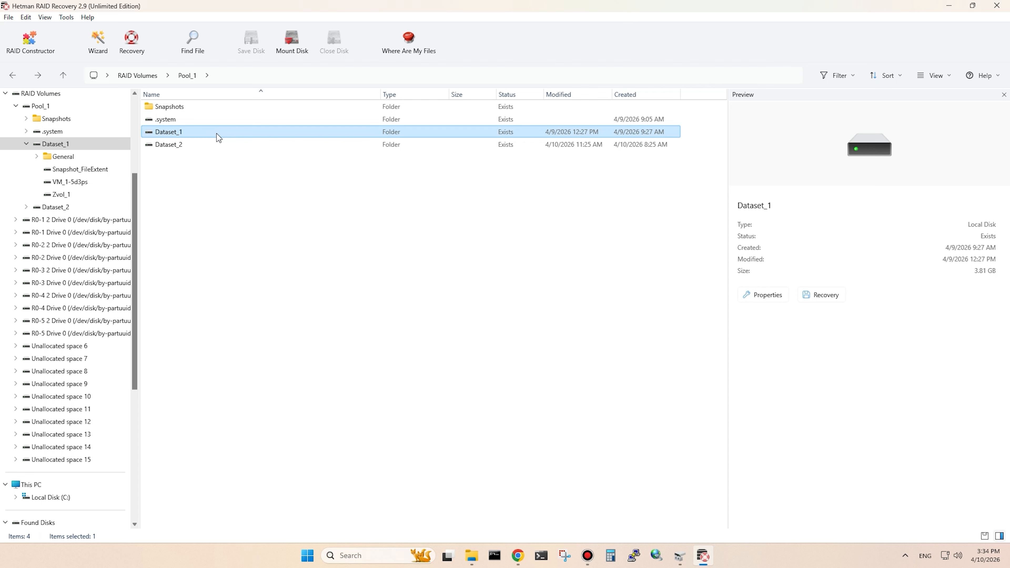
{"action": "left_click", "coordinate": [216, 144]}
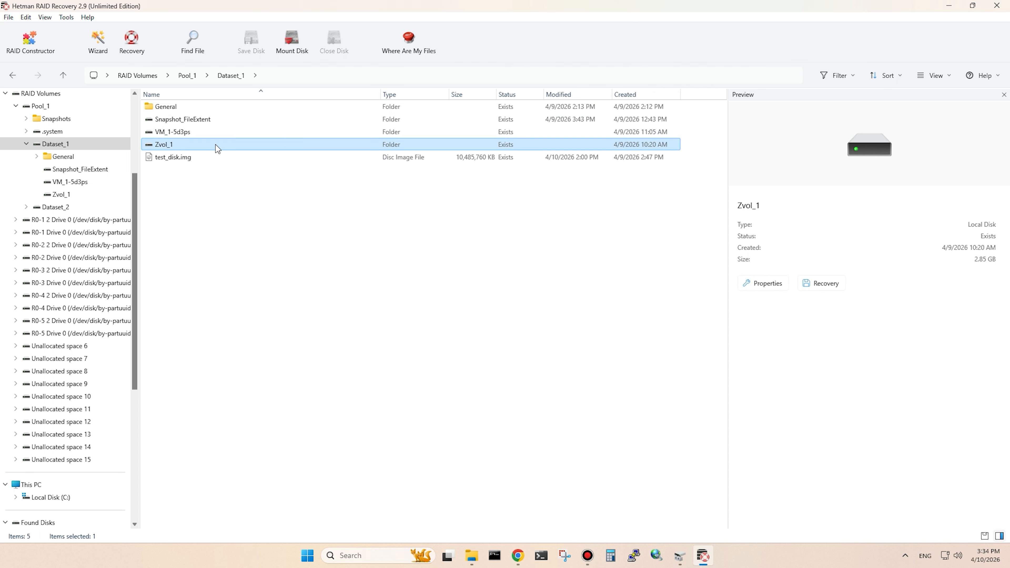
{"action": "left_click", "coordinate": [214, 158]}
{"action": "right_click", "coordinate": [213, 157]}
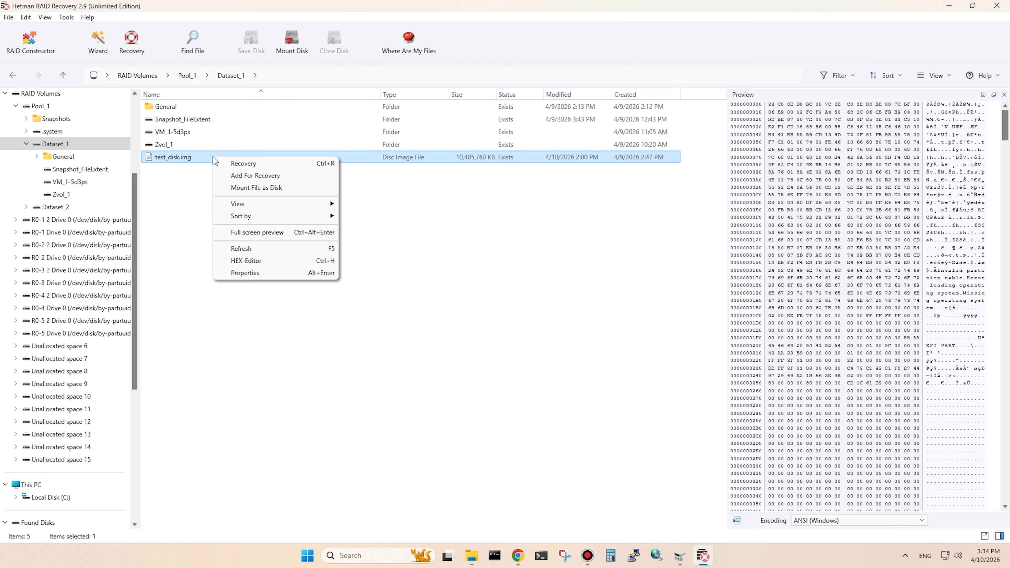
{"action": "left_click", "coordinate": [316, 188]}
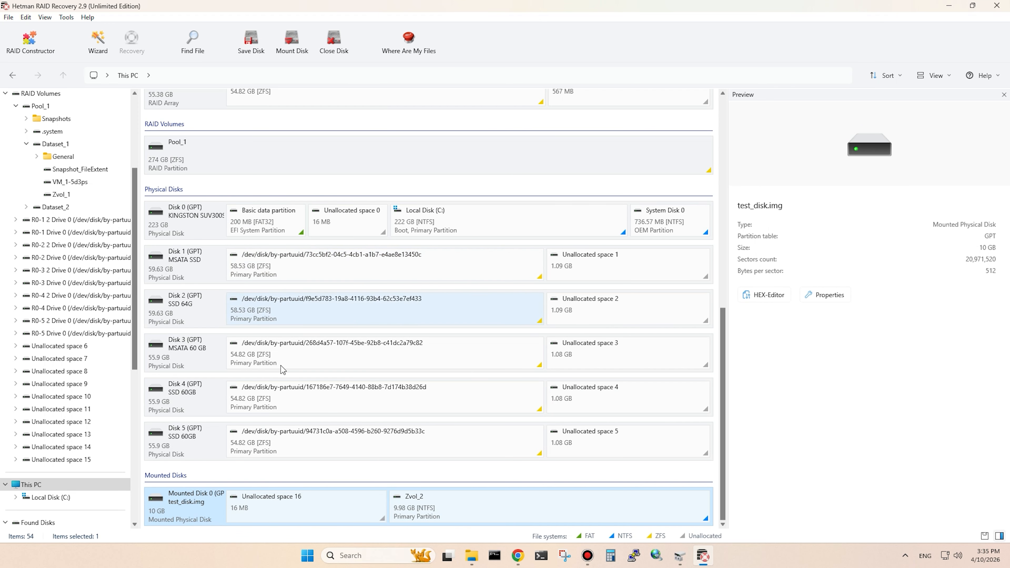
Step: Run a full analysis of the mounted test_disk.img disk with only the NTFS file system selected
{"action": "double_click", "coordinate": [209, 507]}
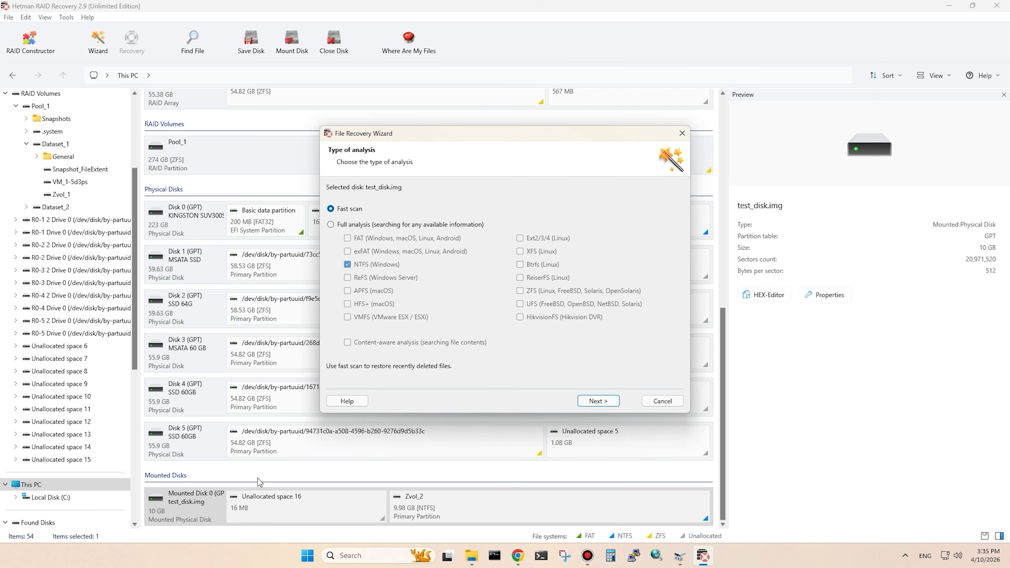
{"action": "left_click", "coordinate": [330, 224]}
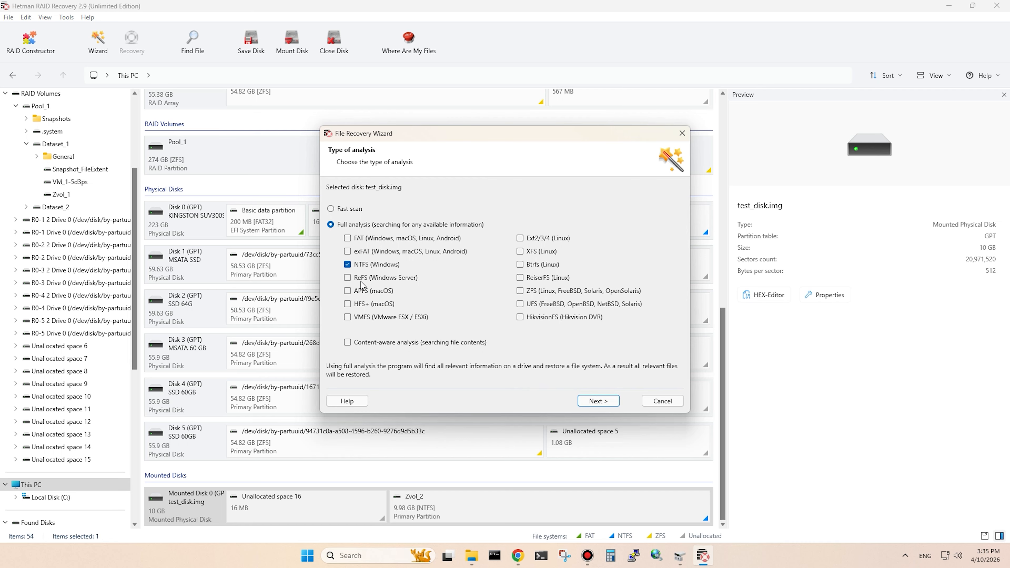
{"action": "left_click", "coordinate": [602, 402]}
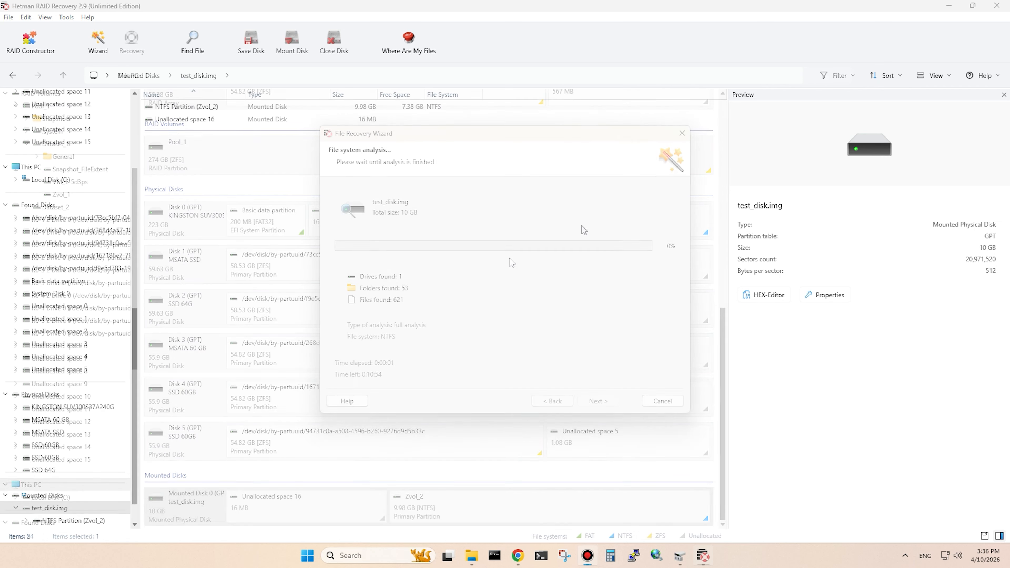
Step: Open the NTFS Partition (Zvol_2) found on test_disk.img to list its folders
{"action": "left_click", "coordinate": [195, 119]}
{"action": "left_click", "coordinate": [207, 107]}
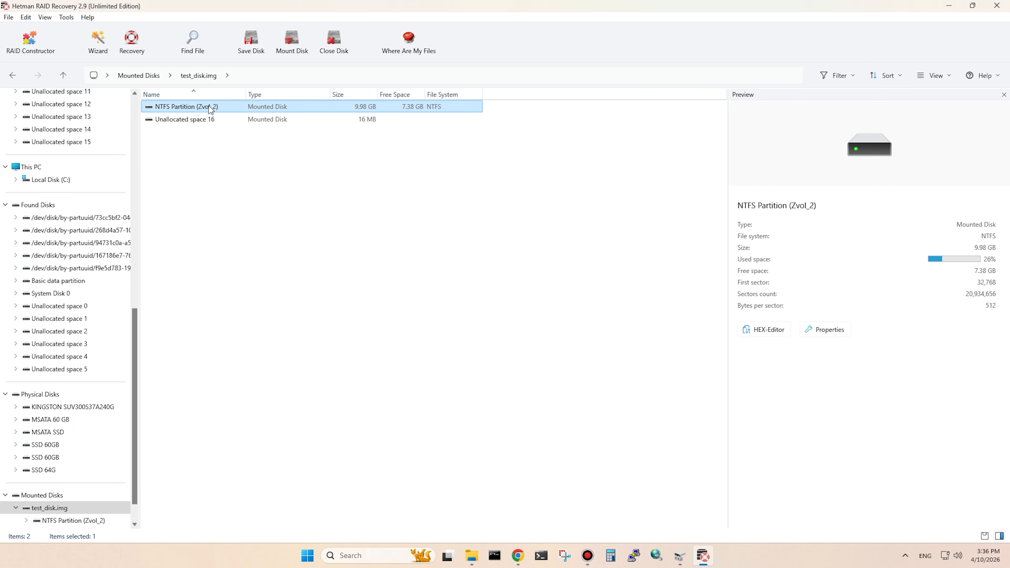
{"action": "double_click", "coordinate": [232, 106]}
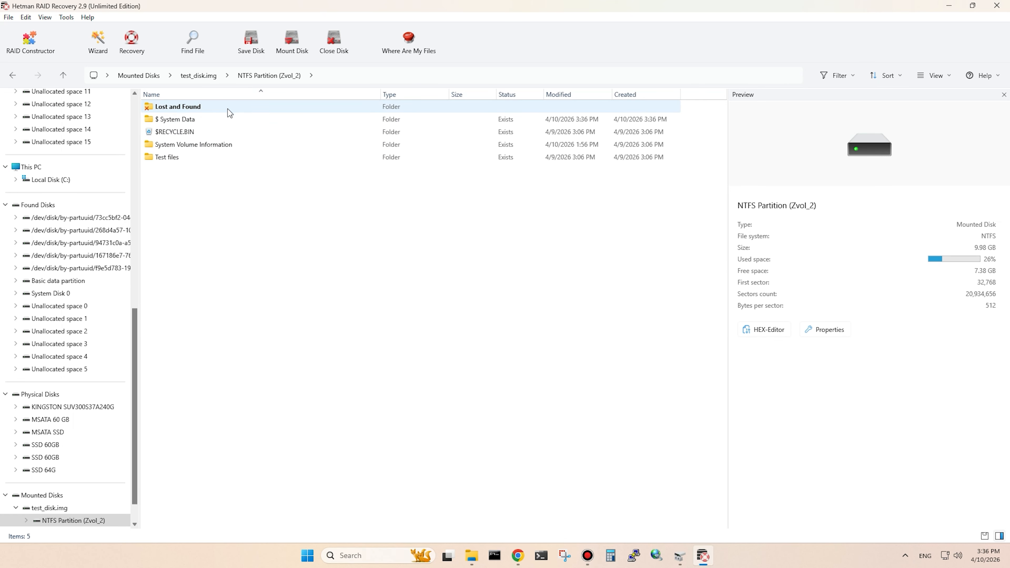
Step: Open the Test files folder and preview the contents of 7z.7z in its Archive folder, returning to Test files
{"action": "left_click", "coordinate": [215, 157]}
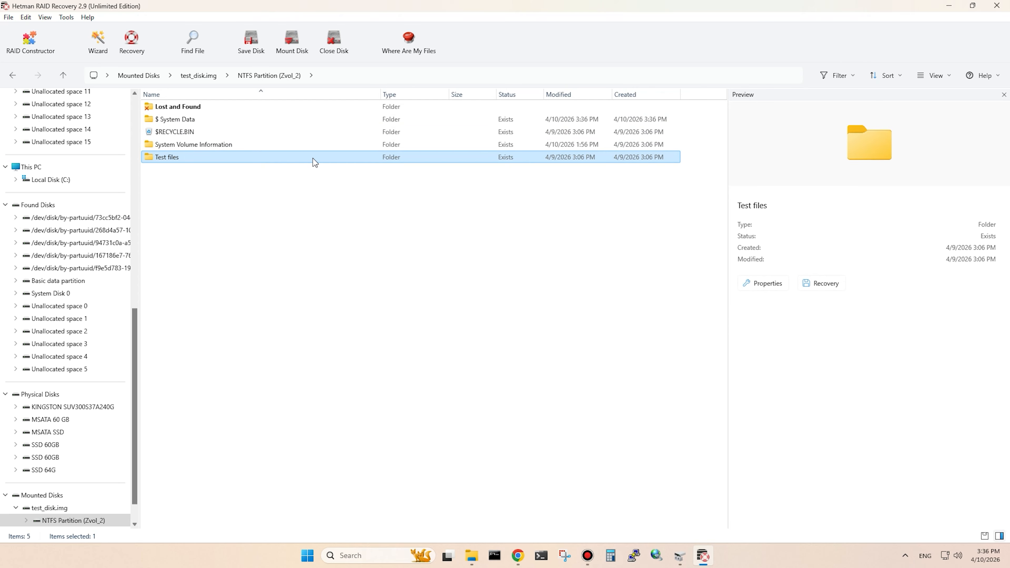
{"action": "double_click", "coordinate": [313, 158]}
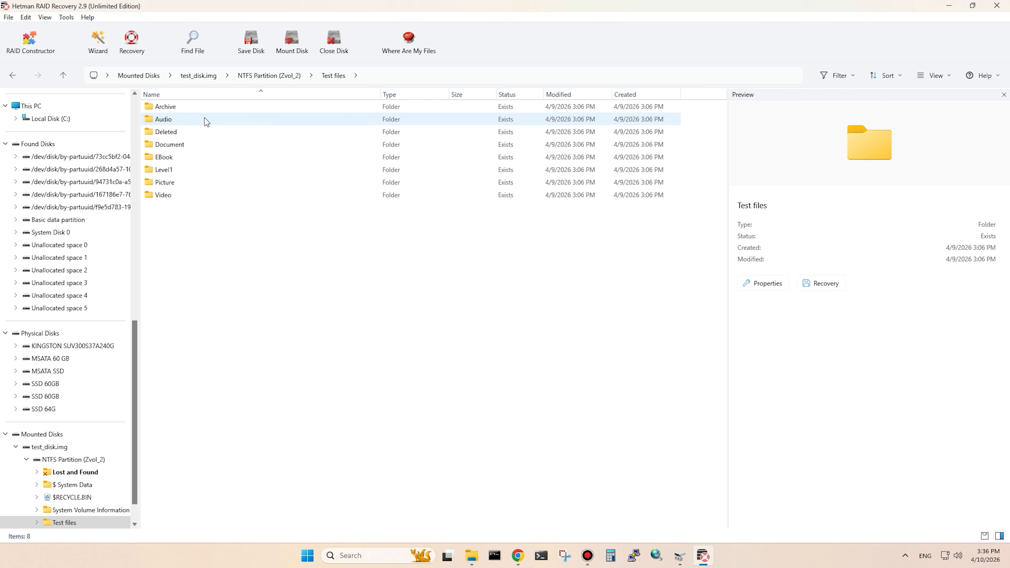
{"action": "double_click", "coordinate": [206, 108]}
{"action": "left_click", "coordinate": [215, 110]}
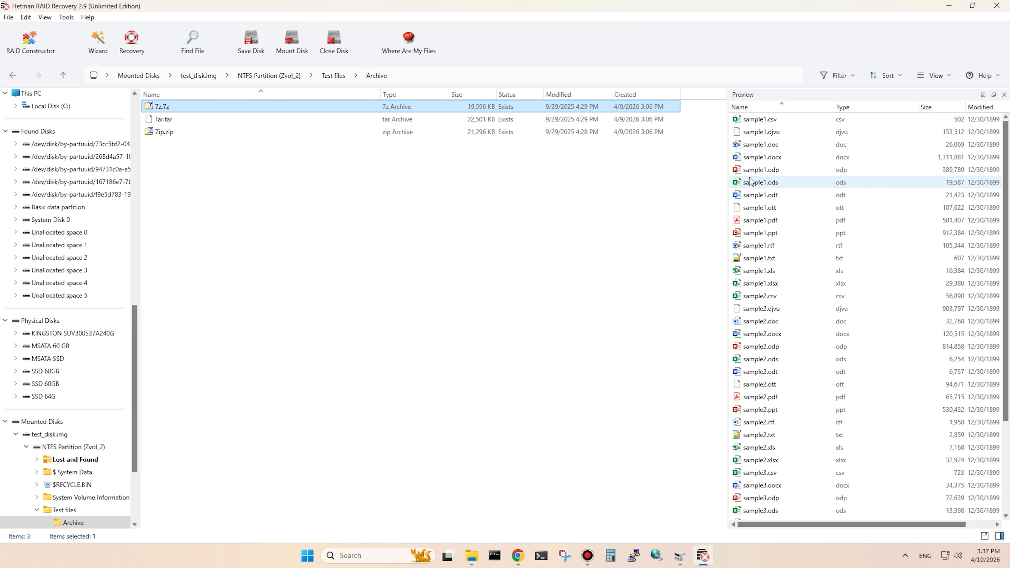
{"action": "left_click", "coordinate": [12, 75]}
Step: Look through the Audio and Deleted folders inside Test files
{"action": "left_click", "coordinate": [179, 122]}
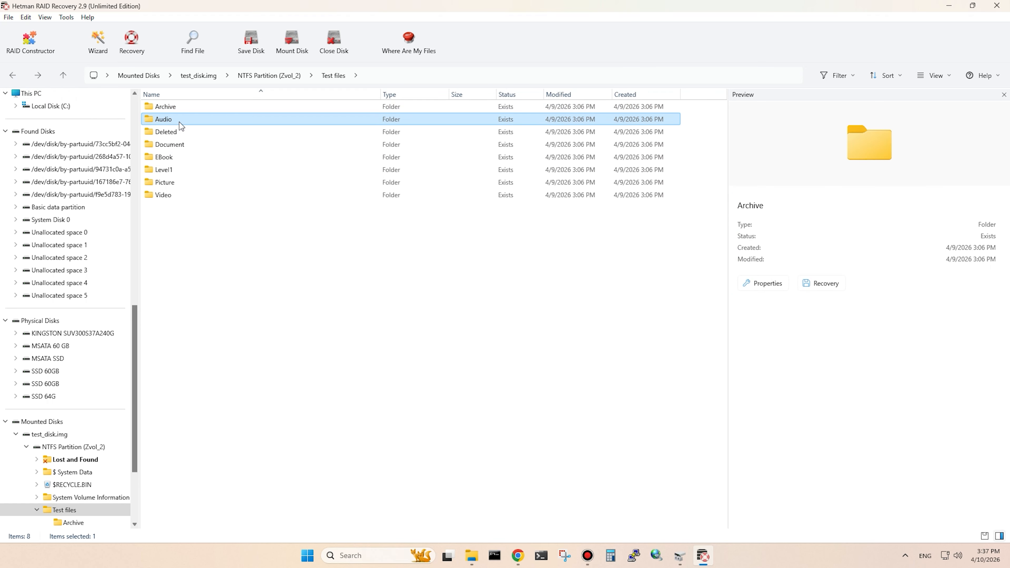
{"action": "double_click", "coordinate": [178, 122]}
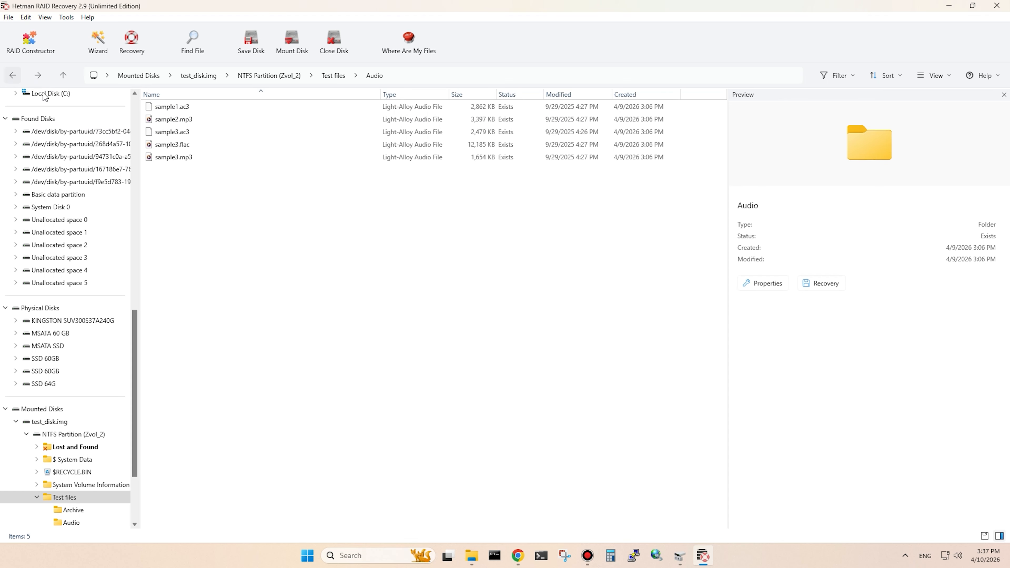
{"action": "left_click", "coordinate": [12, 75]}
{"action": "left_click", "coordinate": [13, 75]}
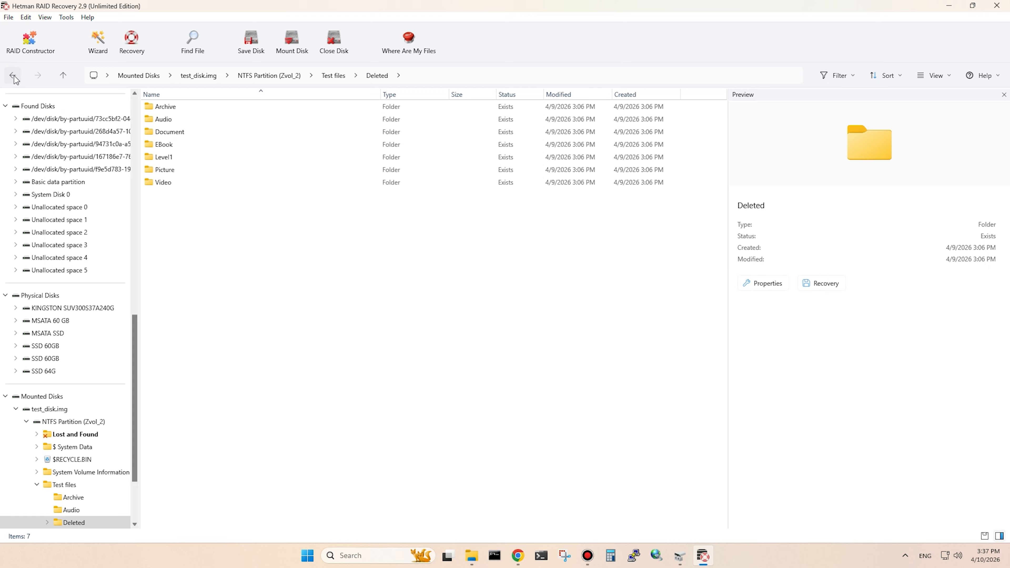
Step: Open the Document folder and preview sample1.odp, returning to Test files
{"action": "left_click", "coordinate": [195, 149]}
{"action": "double_click", "coordinate": [195, 149]}
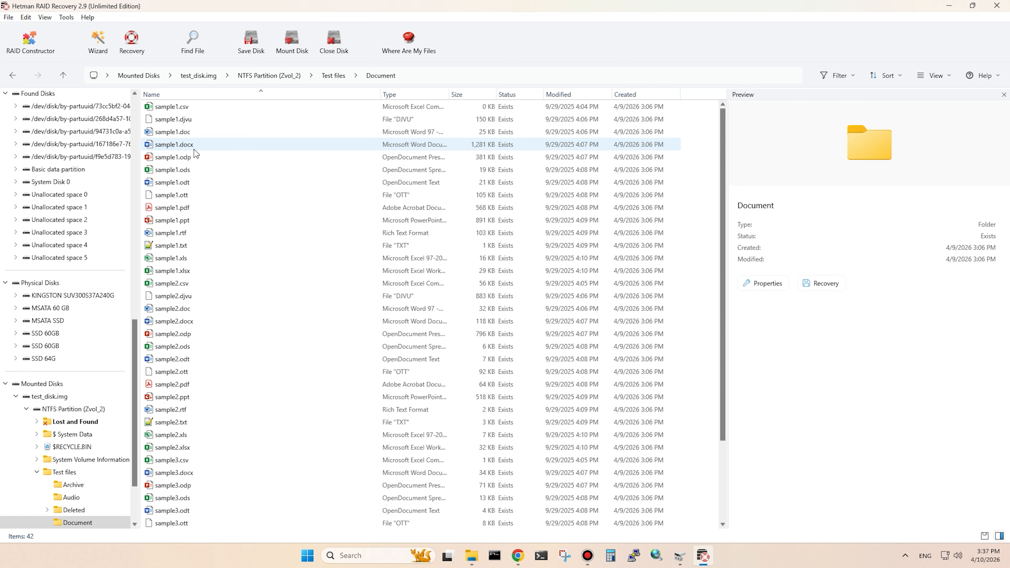
{"action": "left_click", "coordinate": [189, 157]}
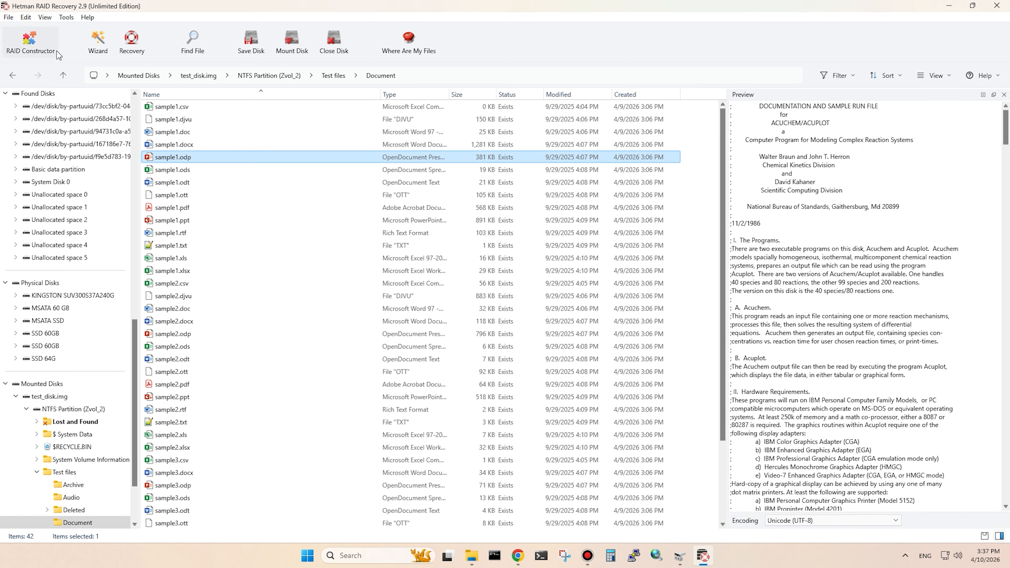
{"action": "left_click", "coordinate": [13, 75]}
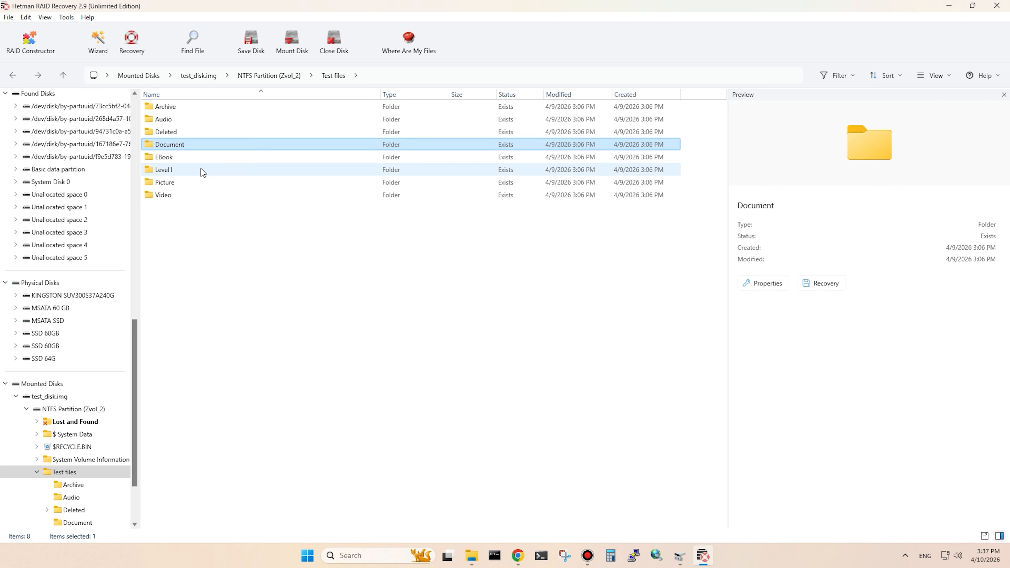
Step: Look through the EBook folder and preview sample_640×426.bmp and sample_640×426.dds in the Picture folder
{"action": "double_click", "coordinate": [196, 160]}
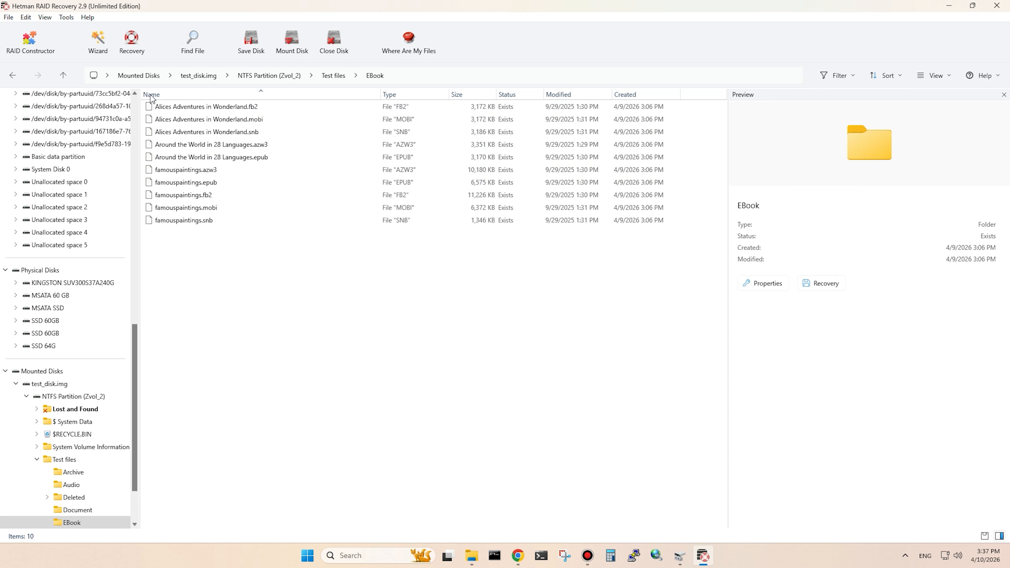
{"action": "left_click", "coordinate": [13, 75]}
{"action": "double_click", "coordinate": [191, 182]}
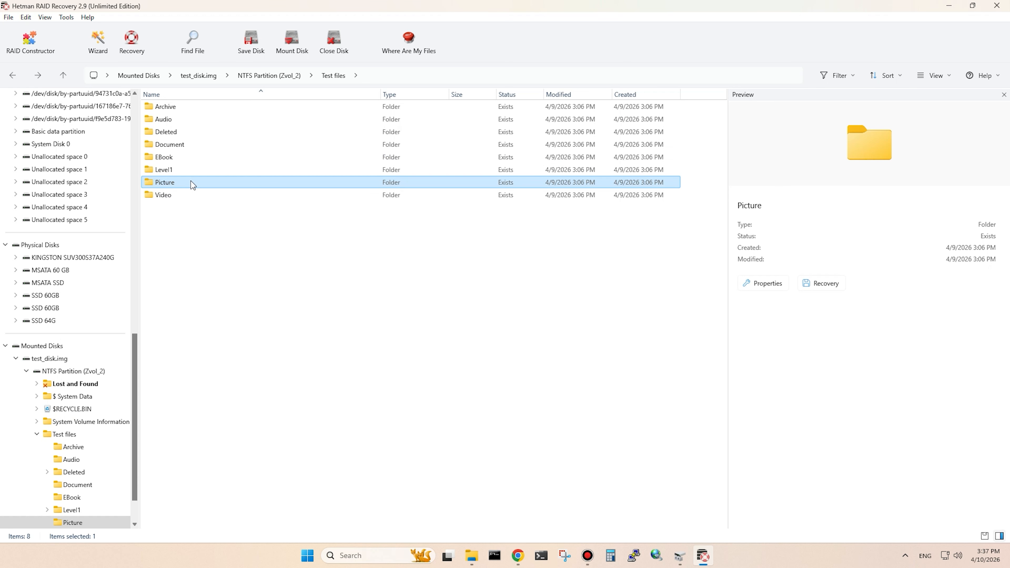
{"action": "left_click", "coordinate": [199, 106]}
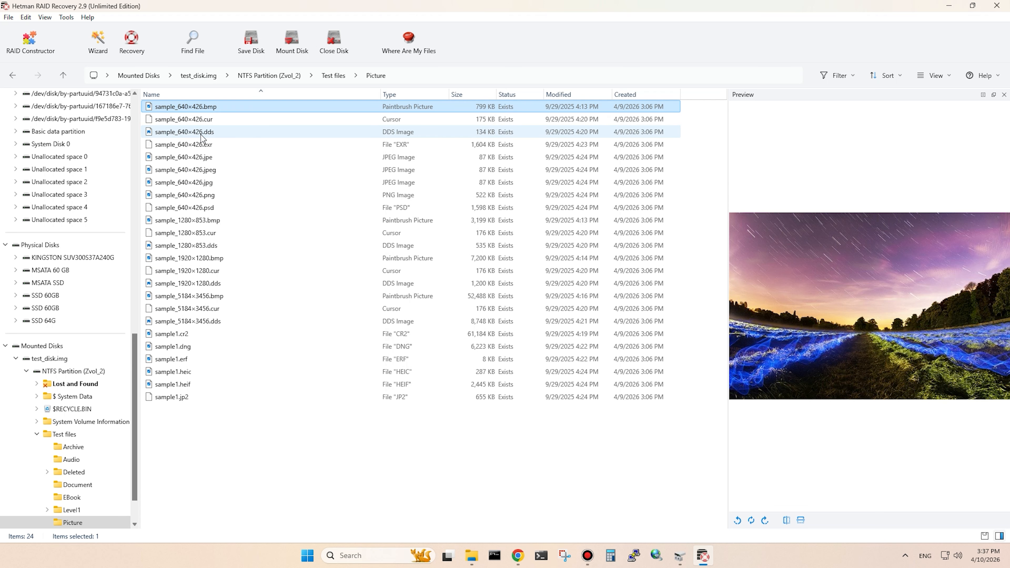
{"action": "left_click", "coordinate": [201, 136]}
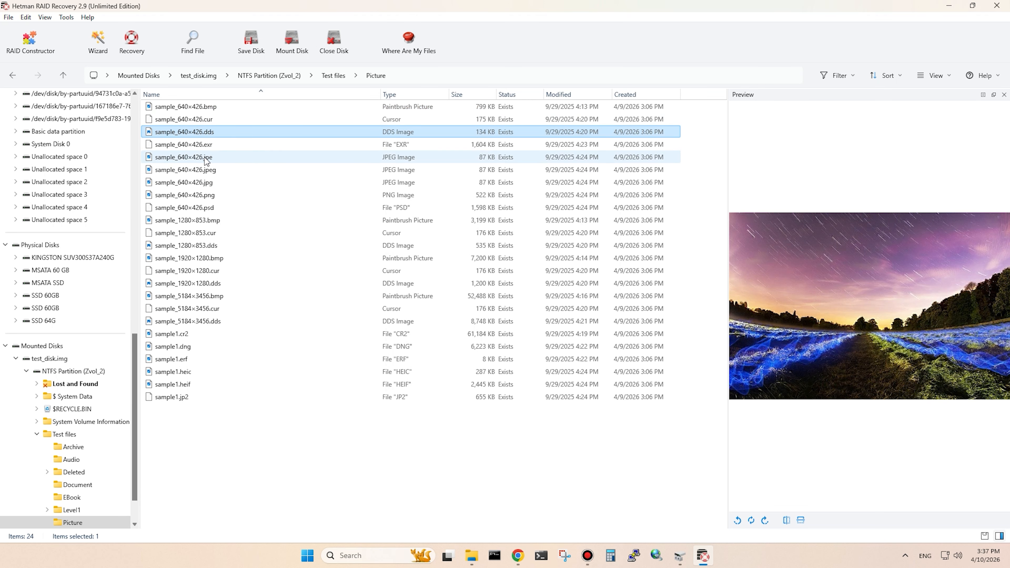
{"action": "left_click", "coordinate": [15, 78]}
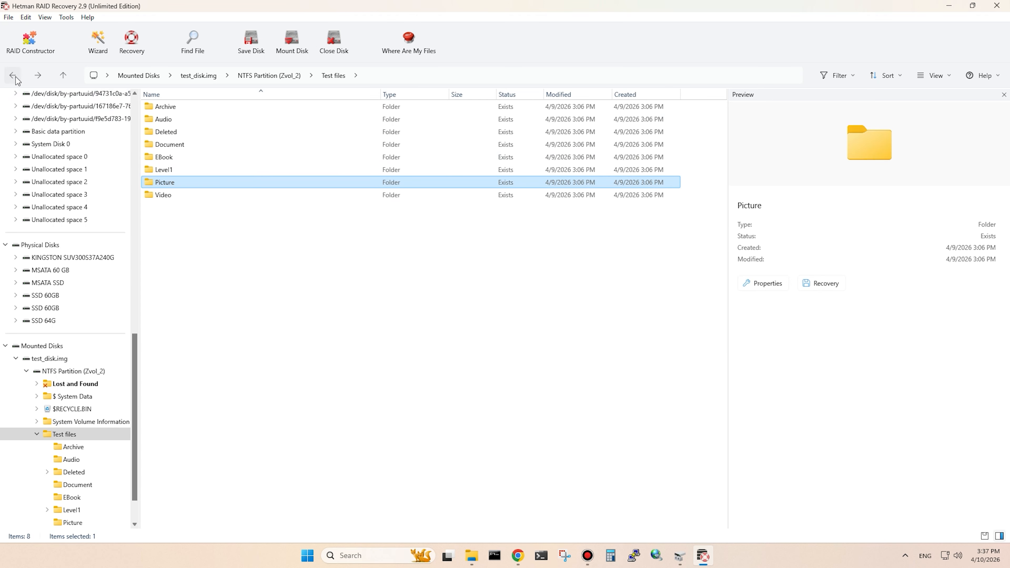
Step: Recover the Audio, Document and Picture folders to hard disk at C:\Restored Files\ and finish the wizard
{"action": "right_click", "coordinate": [239, 185]}
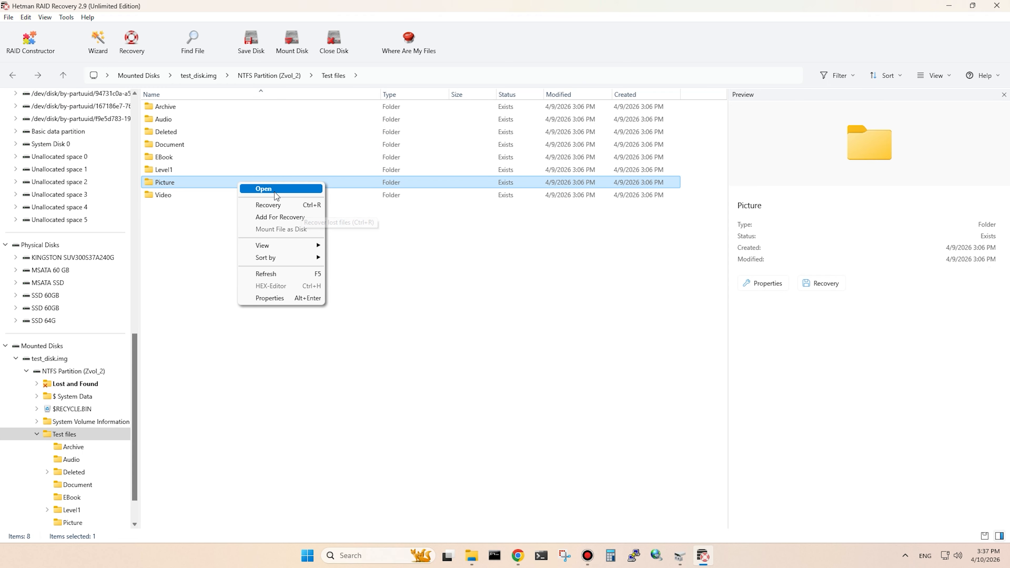
{"action": "left_click", "coordinate": [175, 147], "text": "ctrl"}
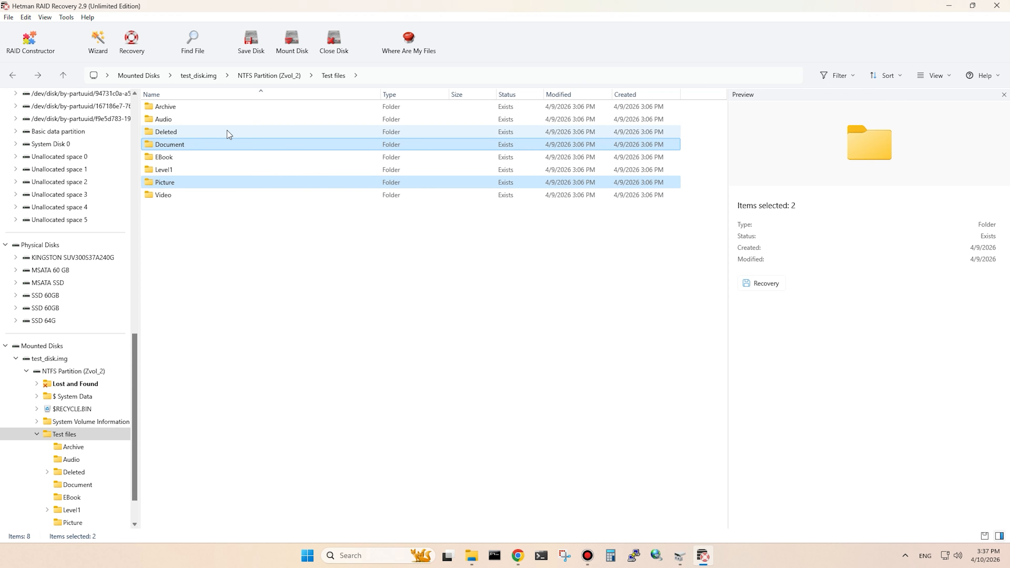
{"action": "left_click", "coordinate": [199, 120], "text": "ctrl"}
{"action": "right_click", "coordinate": [218, 120]}
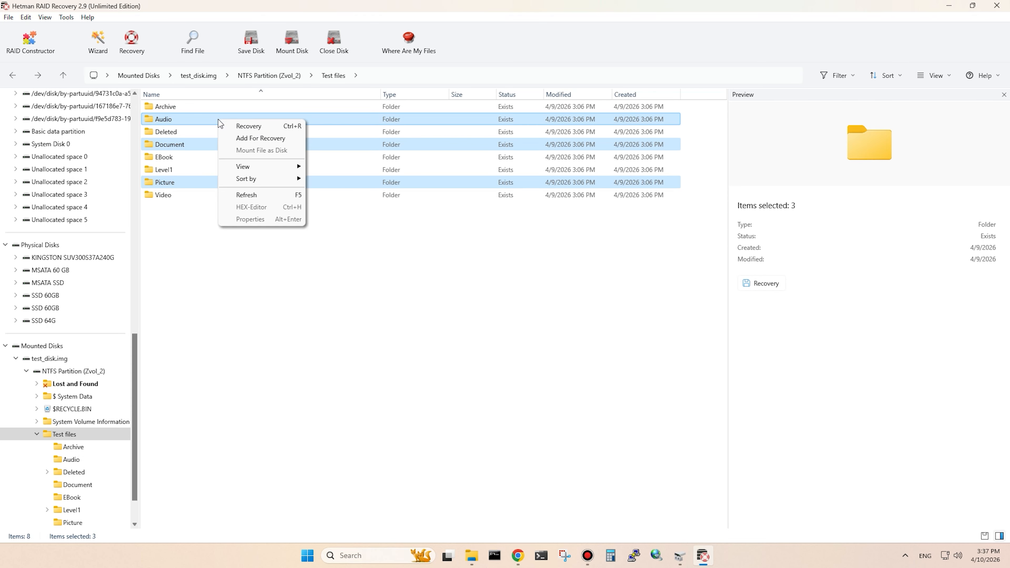
{"action": "left_click", "coordinate": [249, 127]}
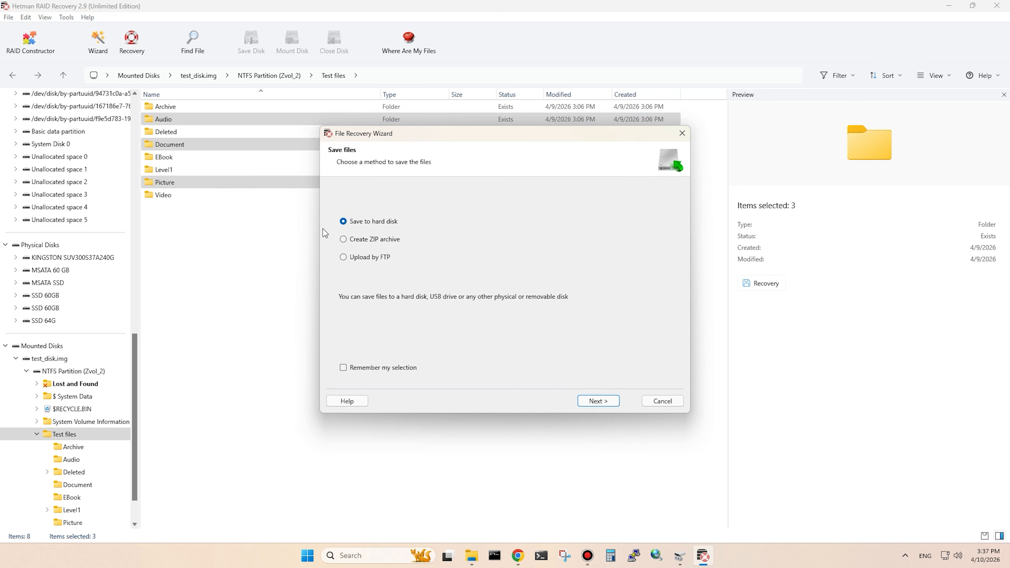
{"action": "left_click", "coordinate": [597, 402]}
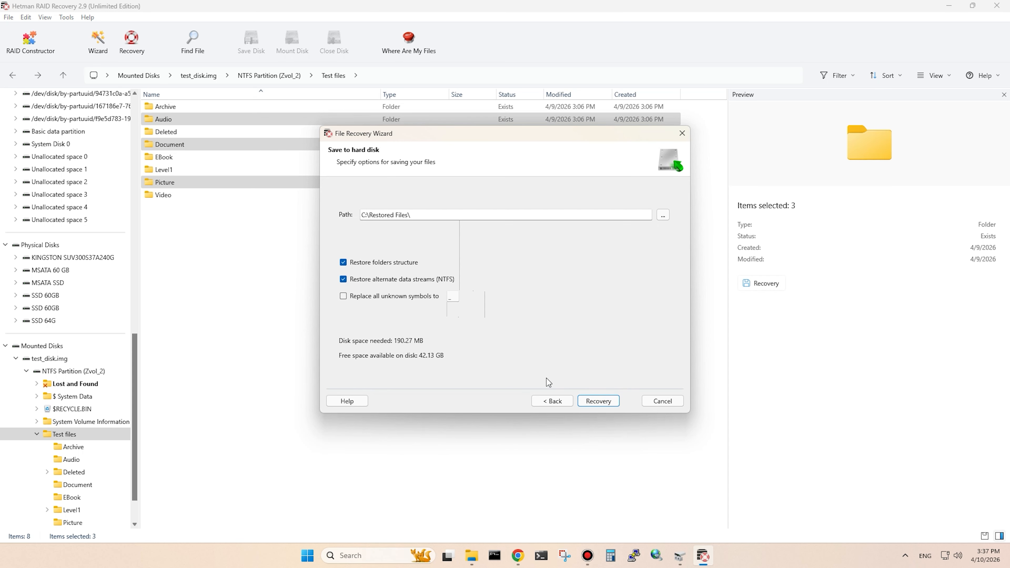
{"action": "left_click", "coordinate": [598, 401]}
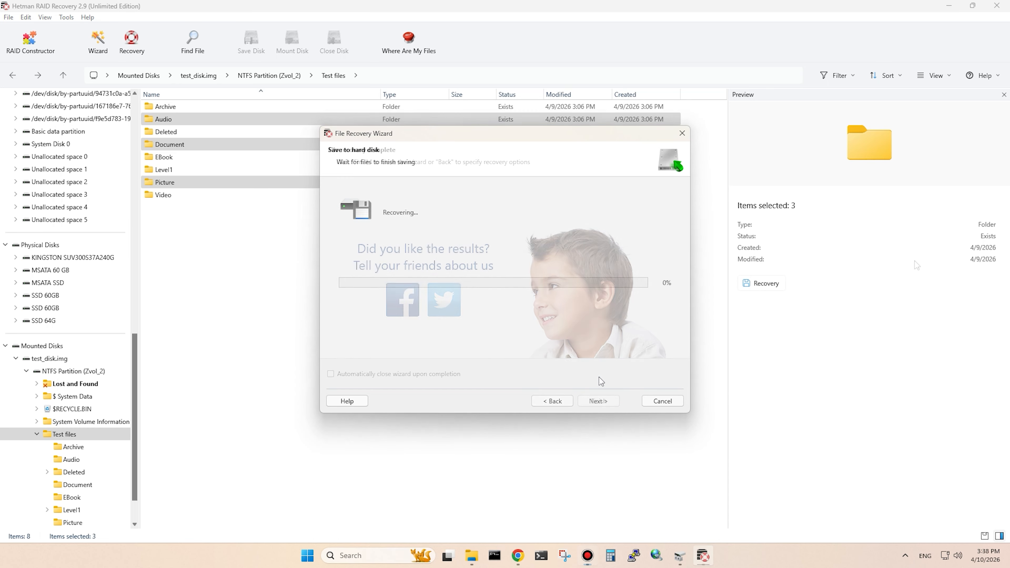
{"action": "left_click", "coordinate": [609, 401]}
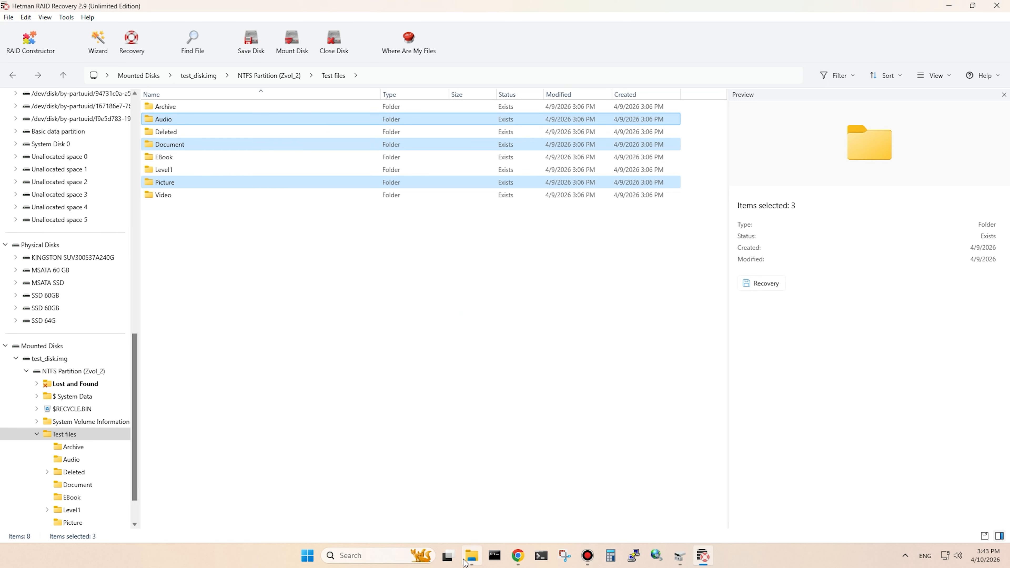
Step: Switch to File Explorer and open the Document folder in C:\Restored Files
{"action": "left_click", "coordinate": [471, 555]}
{"action": "left_click", "coordinate": [577, 9]}
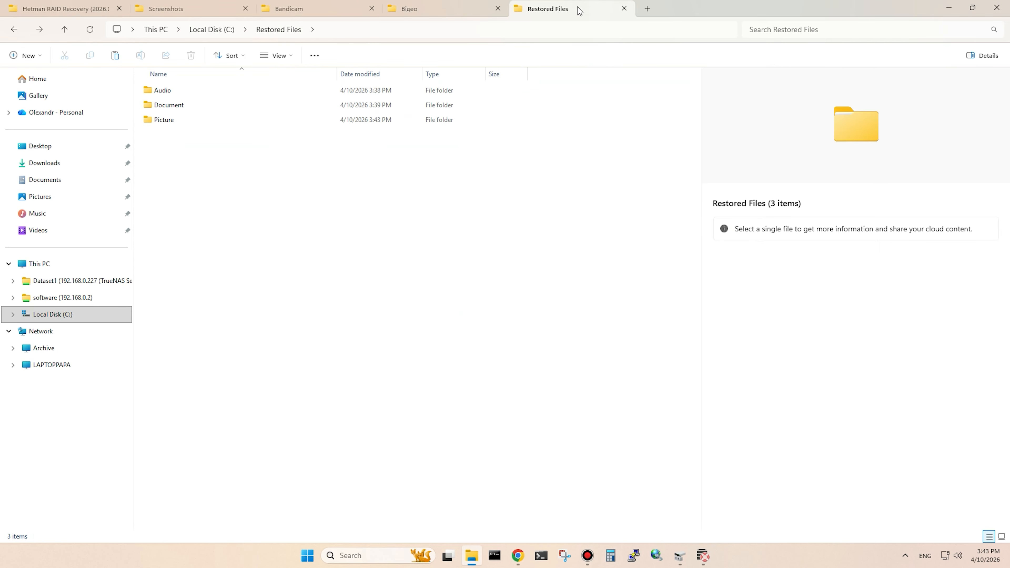
{"action": "left_click", "coordinate": [339, 29]}
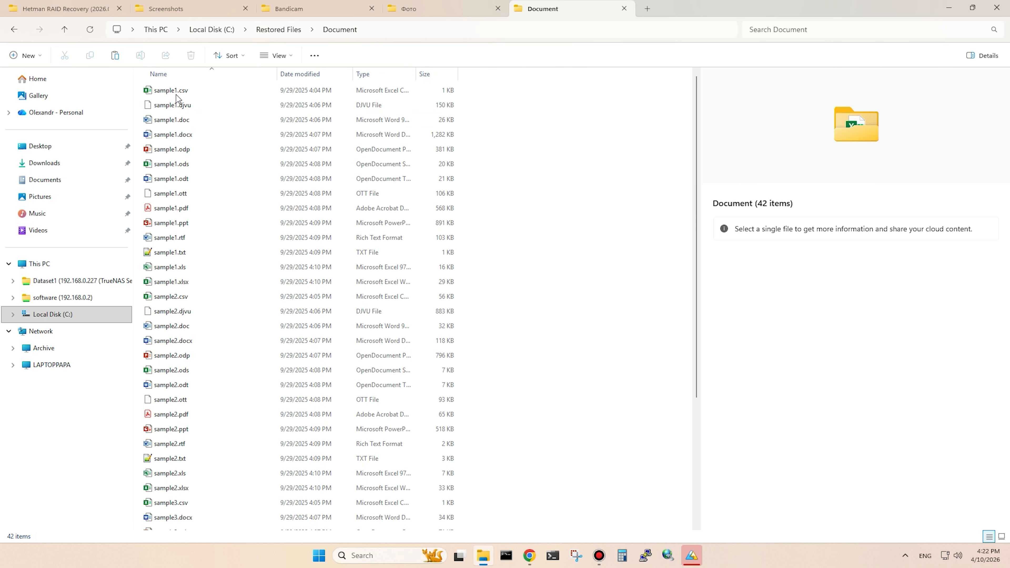
Step: Open the recovered sample1.doc in Word and sample1.csv in Excel to check their contents, closing each
{"action": "left_click", "coordinate": [175, 93]}
{"action": "double_click", "coordinate": [175, 120]}
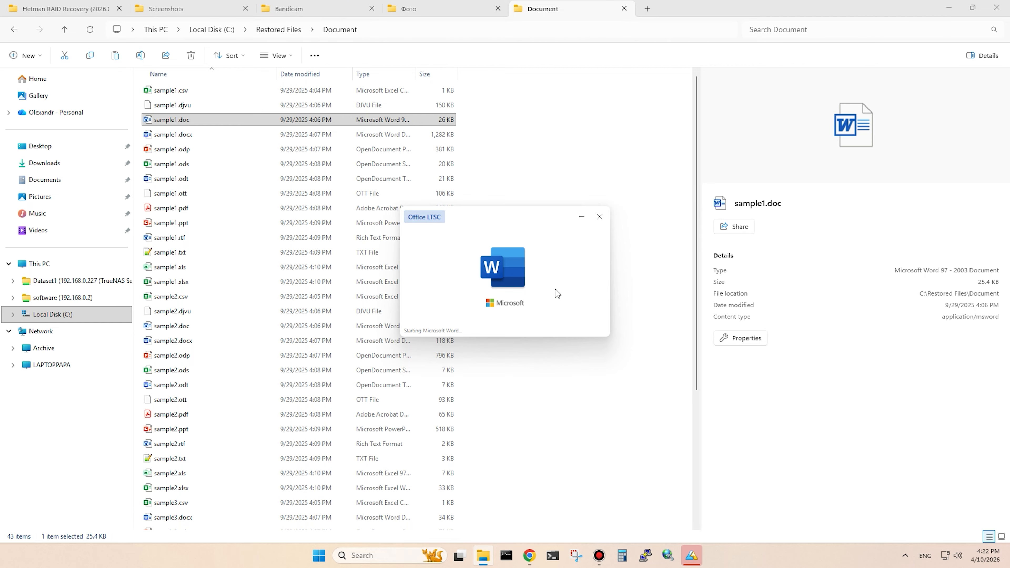
{"action": "scroll", "coordinate": [559, 234], "scroll_direction": "down", "scroll_amount": 15}
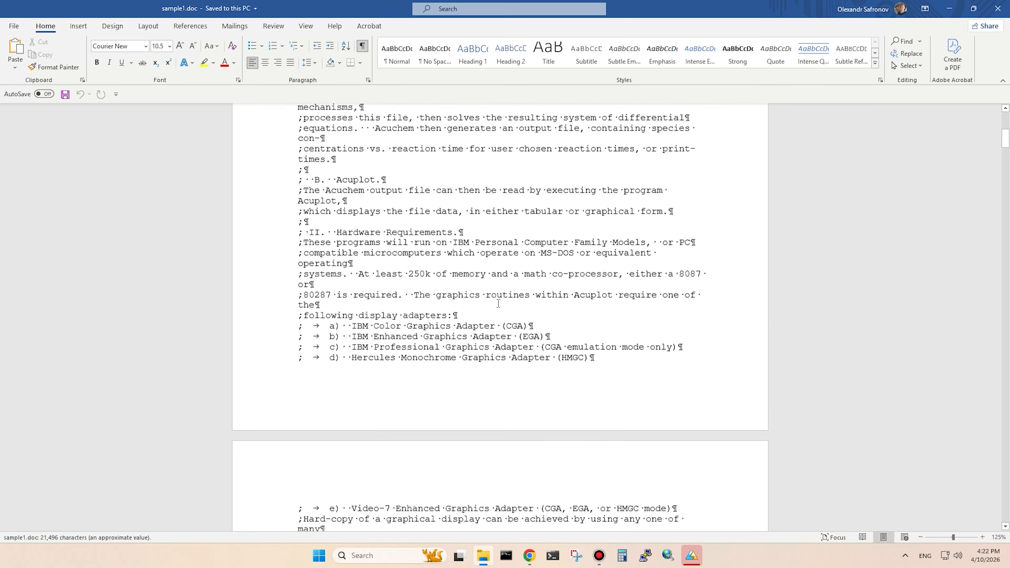
{"action": "left_click", "coordinate": [999, 8]}
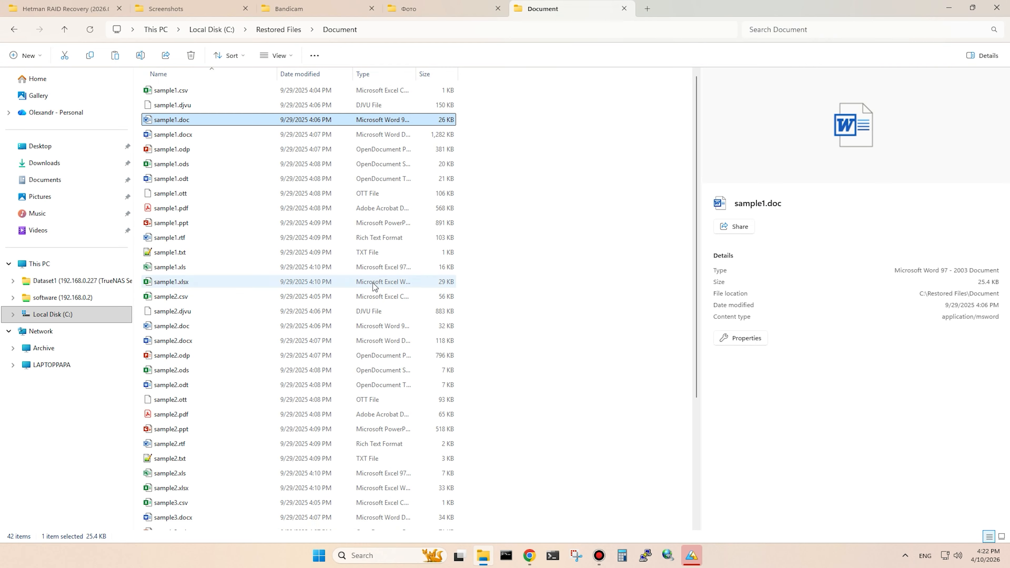
{"action": "double_click", "coordinate": [166, 91]}
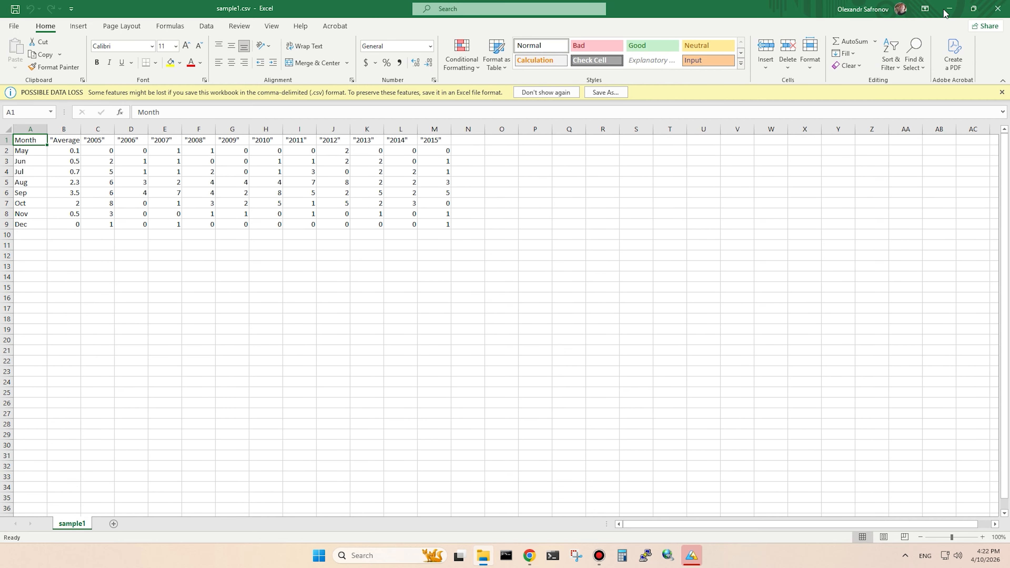
{"action": "left_click", "coordinate": [998, 8]}
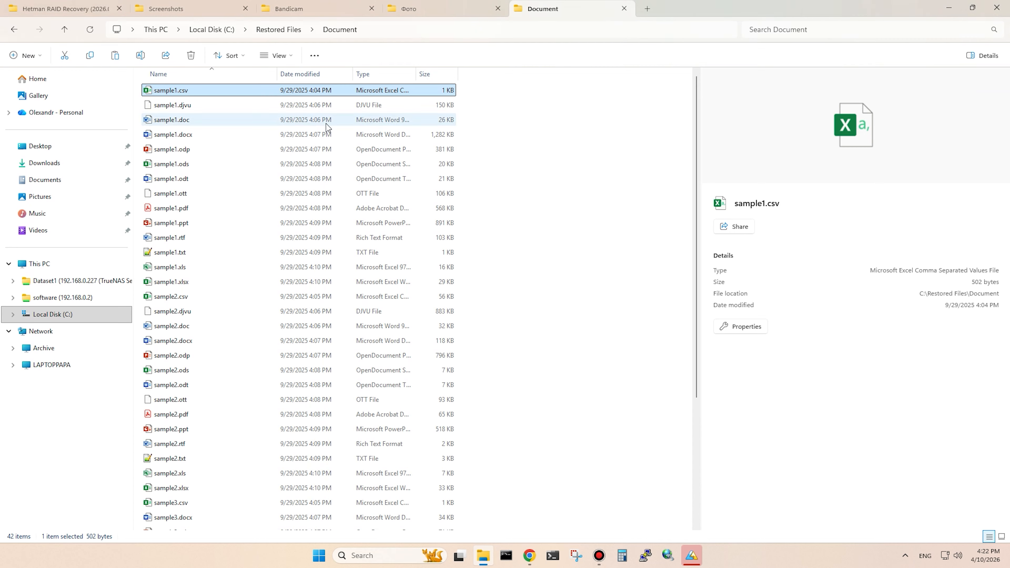
Step: Return to Restored Files and open the recovered Picture folder
{"action": "left_click", "coordinate": [14, 29]}
{"action": "double_click", "coordinate": [169, 124]}
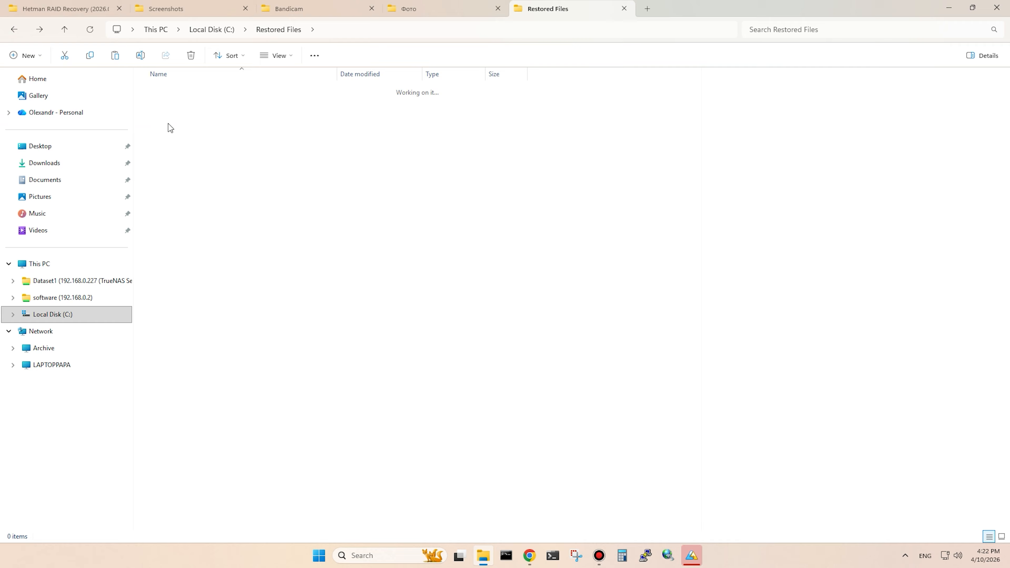
{"action": "double_click", "coordinate": [171, 127]}
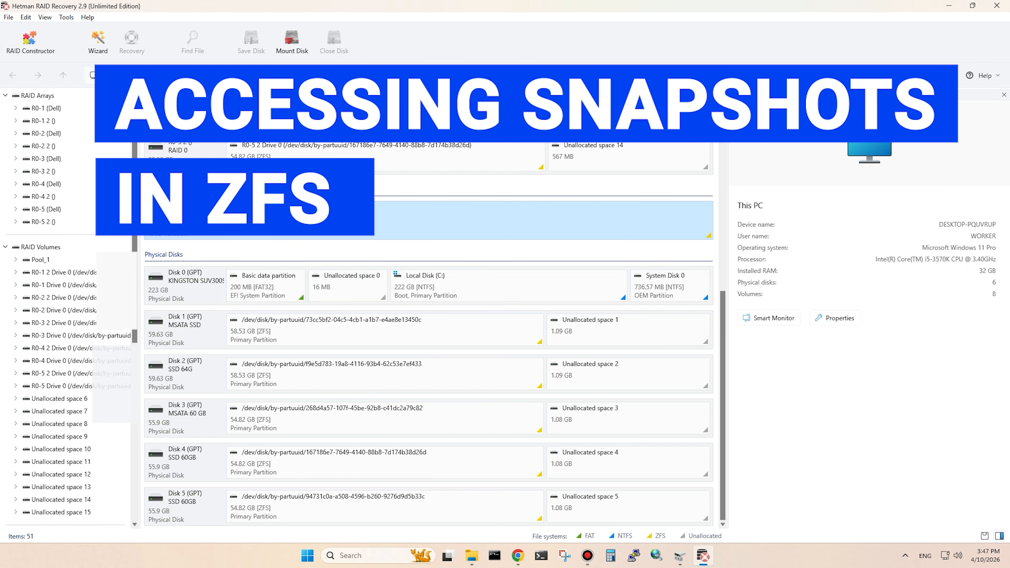
Step: Back in Hetman RAID Recovery, analyse the Pool_1 RAID volume with a fast scan and finish the wizard
{"action": "double_click", "coordinate": [617, 219]}
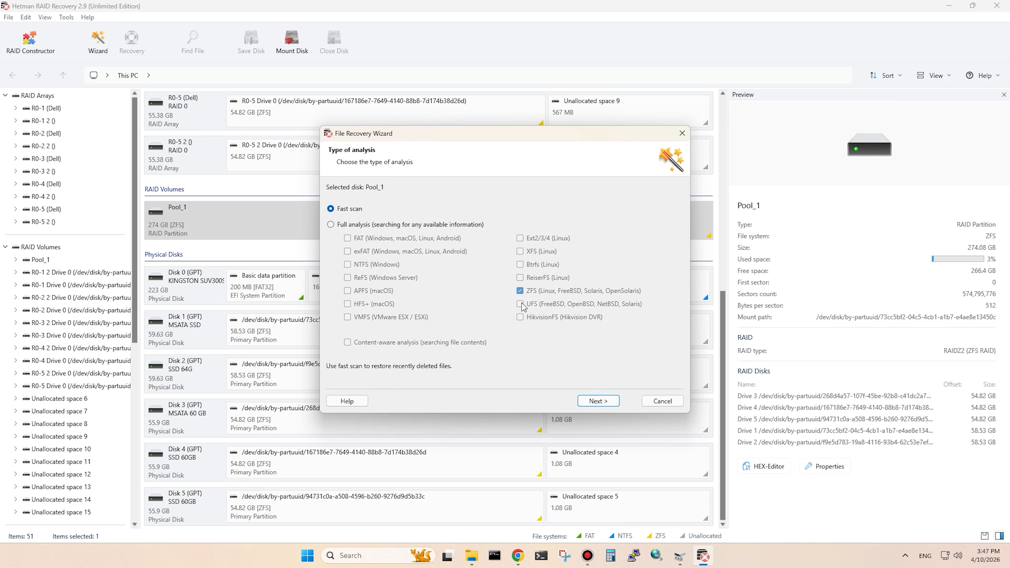
{"action": "left_click", "coordinate": [615, 401]}
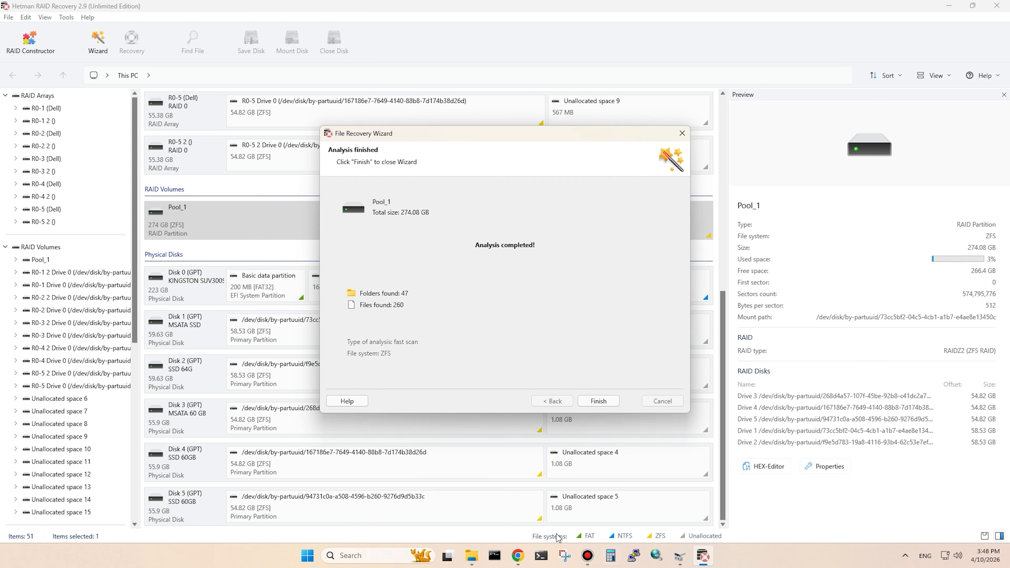
{"action": "left_click", "coordinate": [603, 399]}
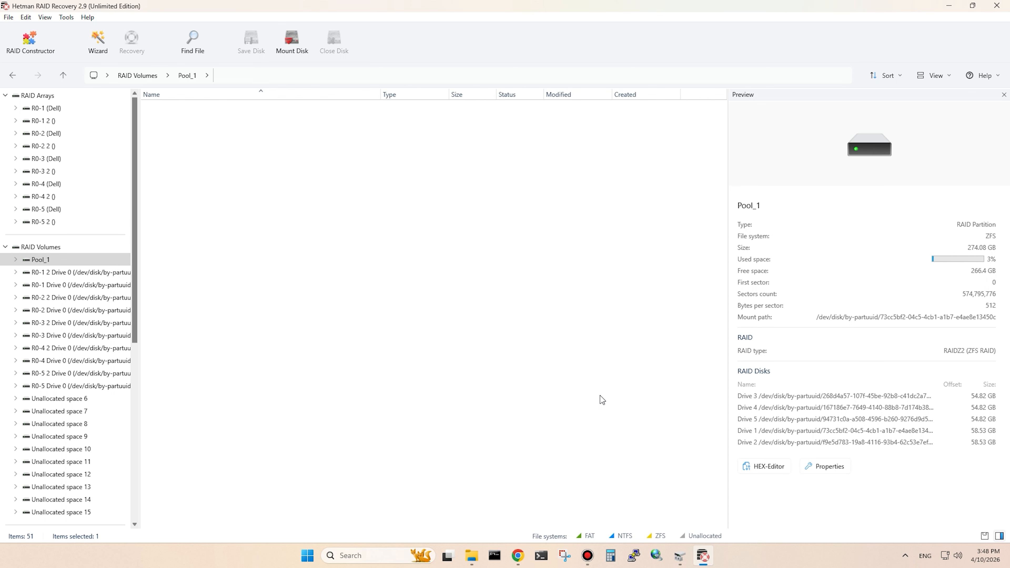
Step: Open the Snapshots folder of Pool_1 and select the Dataset_1 (2026-04-09 13.01) snapshot
{"action": "left_click", "coordinate": [211, 107]}
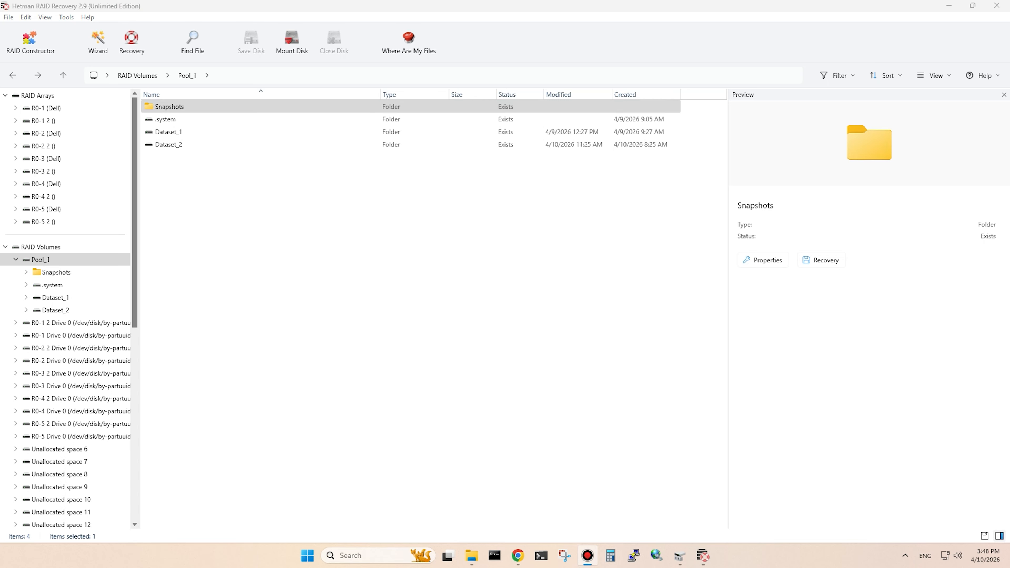
{"action": "double_click", "coordinate": [228, 109]}
{"action": "left_click", "coordinate": [219, 106]}
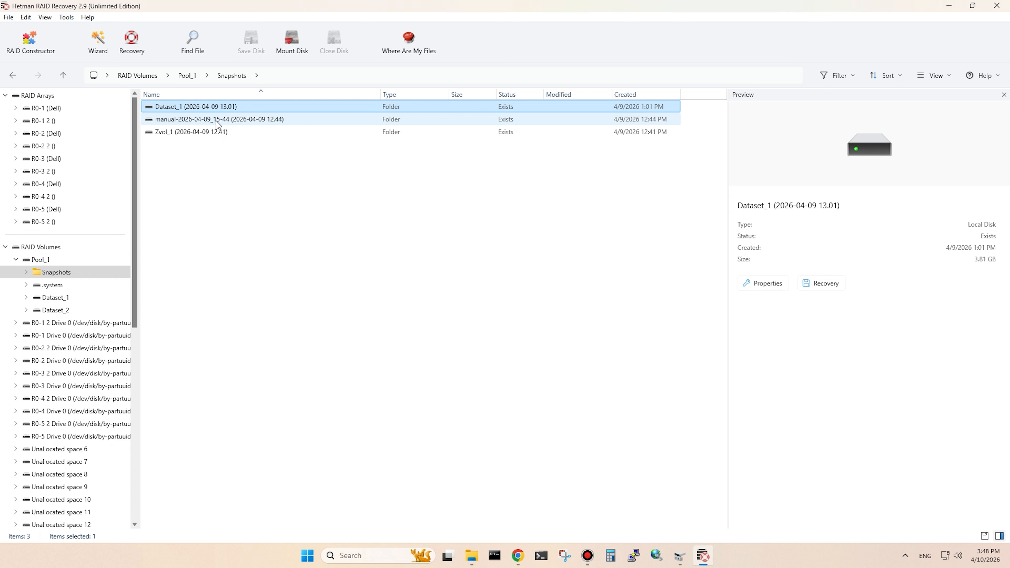
Step: Open the Zvol_1 (2026-04-09 12.41) snapshot and mount its .zvol file as a disk
{"action": "left_click", "coordinate": [217, 120]}
{"action": "left_click", "coordinate": [225, 132]}
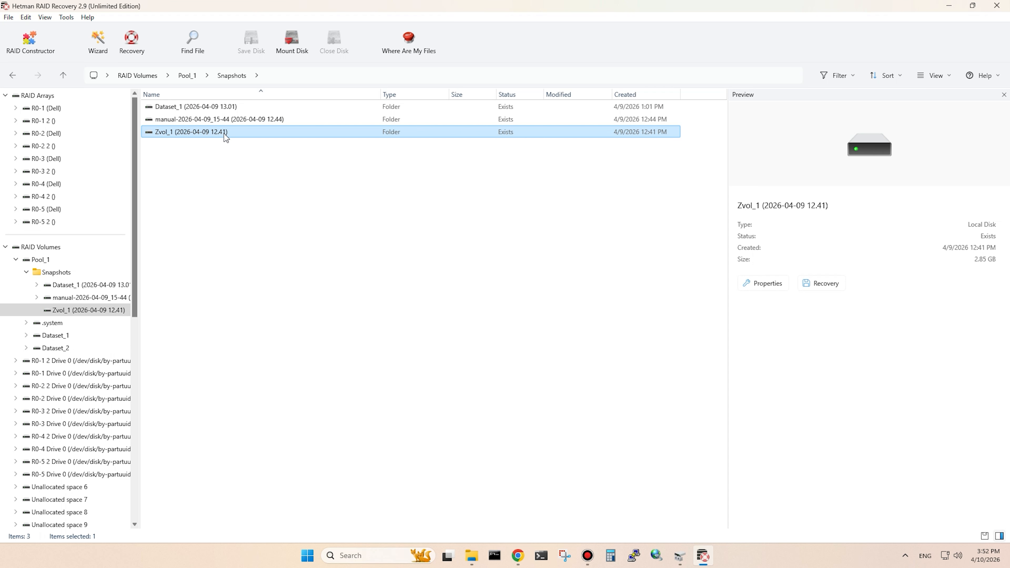
{"action": "double_click", "coordinate": [225, 133]}
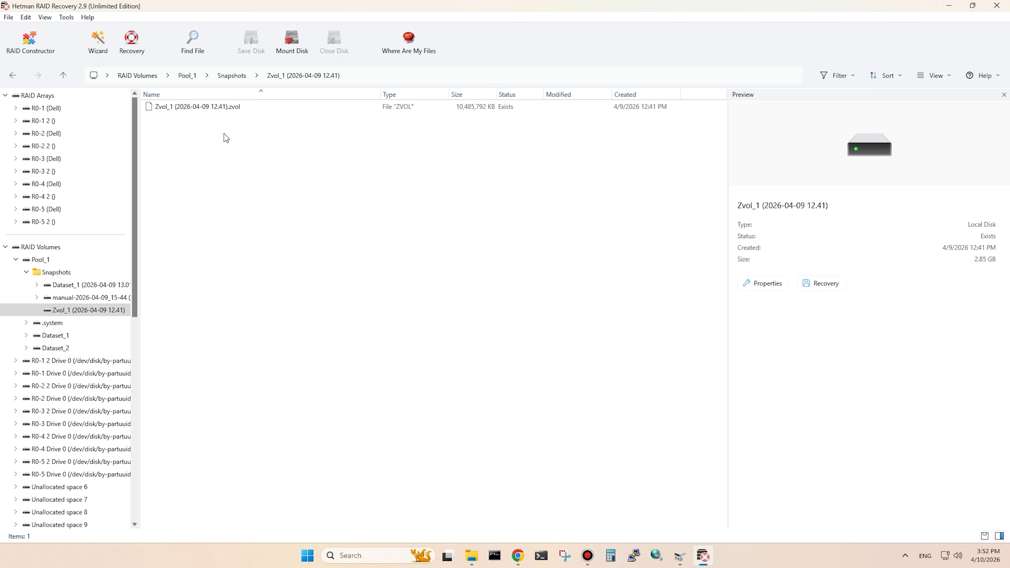
{"action": "left_click", "coordinate": [210, 109]}
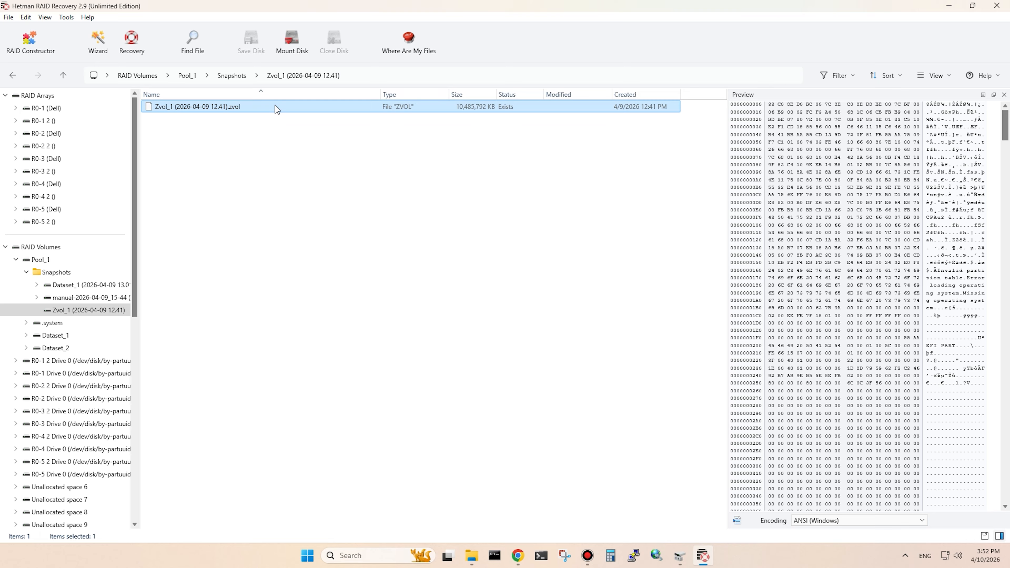
{"action": "right_click", "coordinate": [275, 105]}
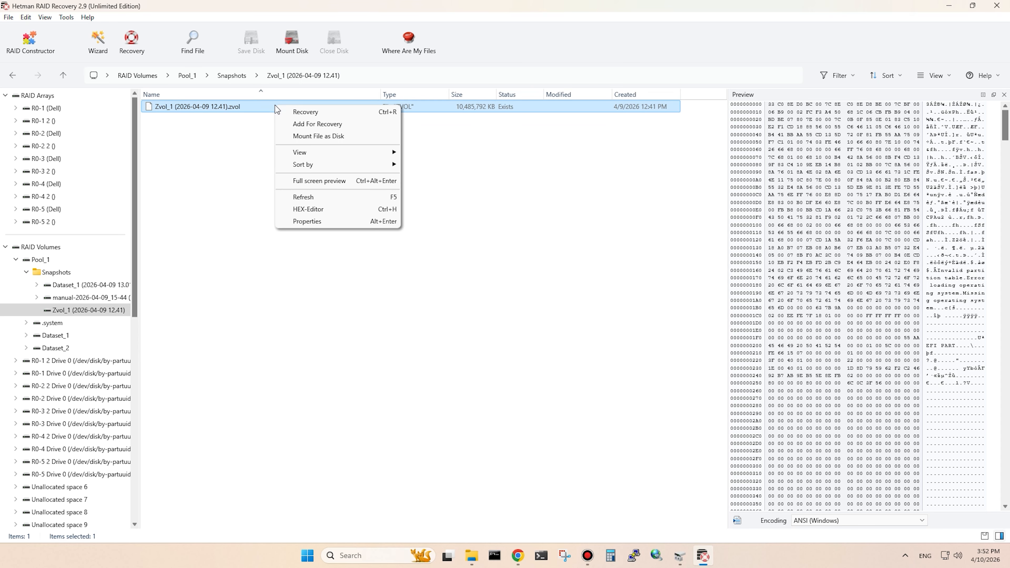
{"action": "left_click", "coordinate": [366, 135]}
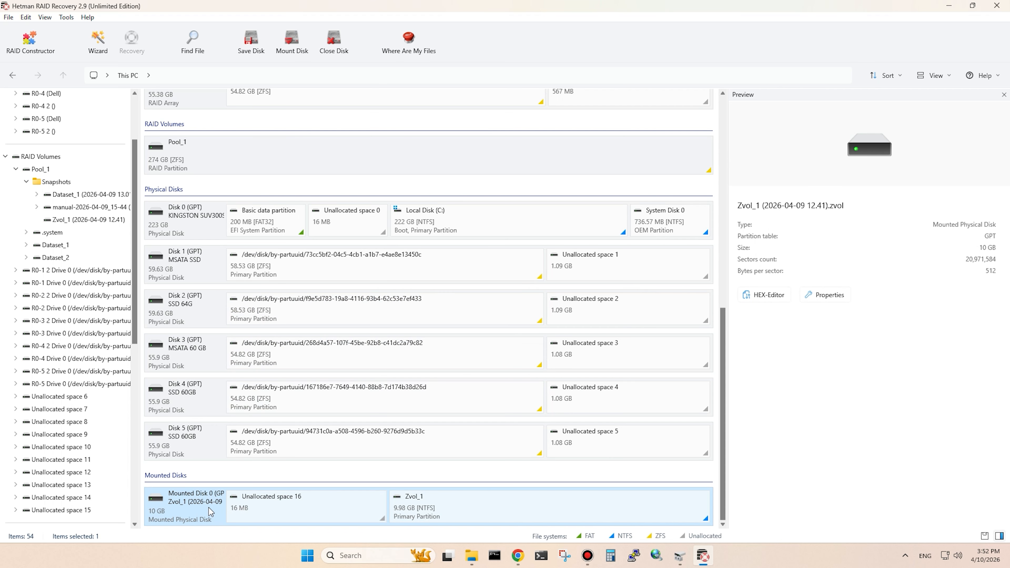
Step: Analyse the Zvol_1 NTFS partition on the mounted disk with a fast scan and finish the wizard
{"action": "left_click", "coordinate": [445, 510]}
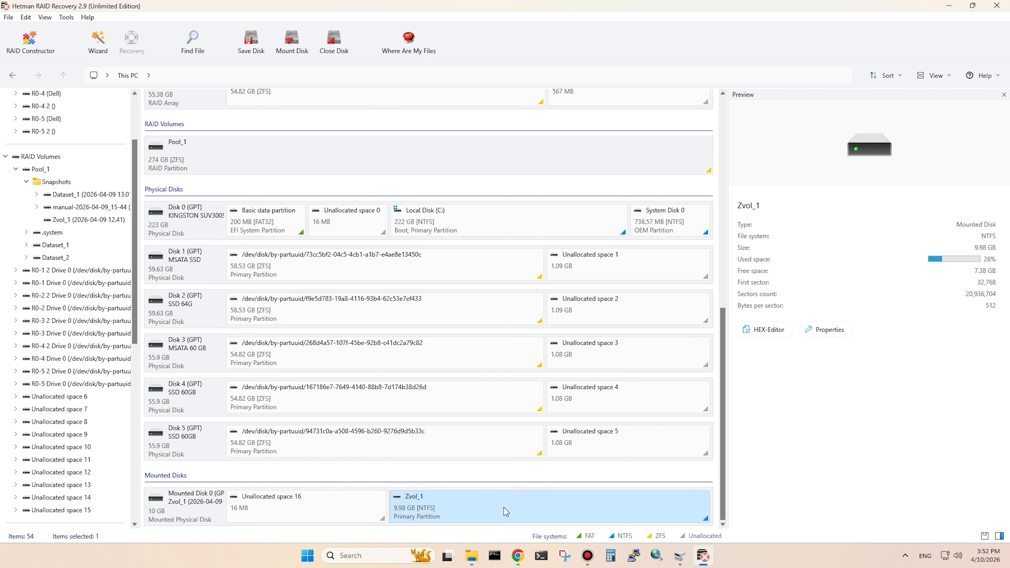
{"action": "double_click", "coordinate": [504, 508]}
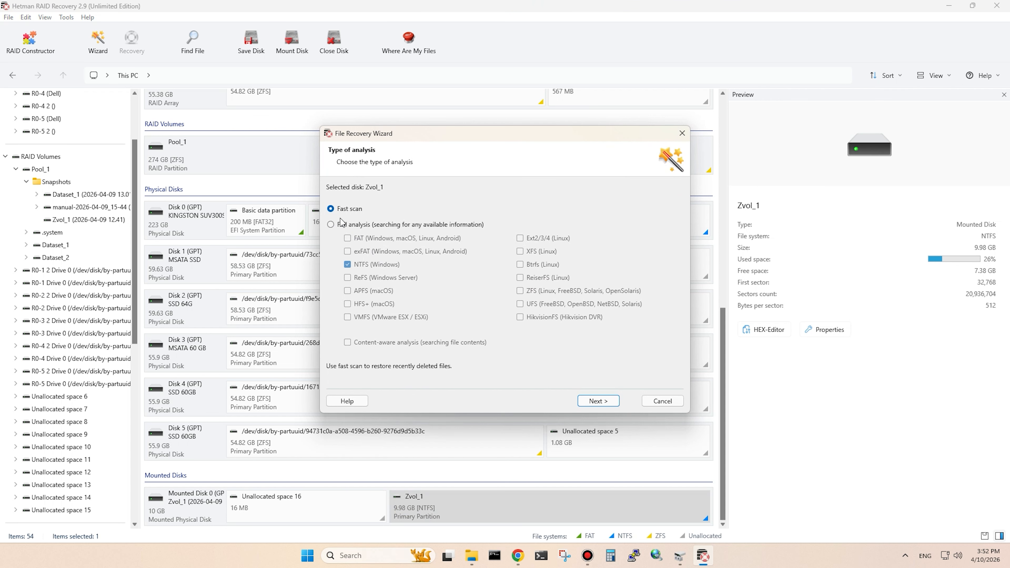
{"action": "left_click", "coordinate": [604, 400]}
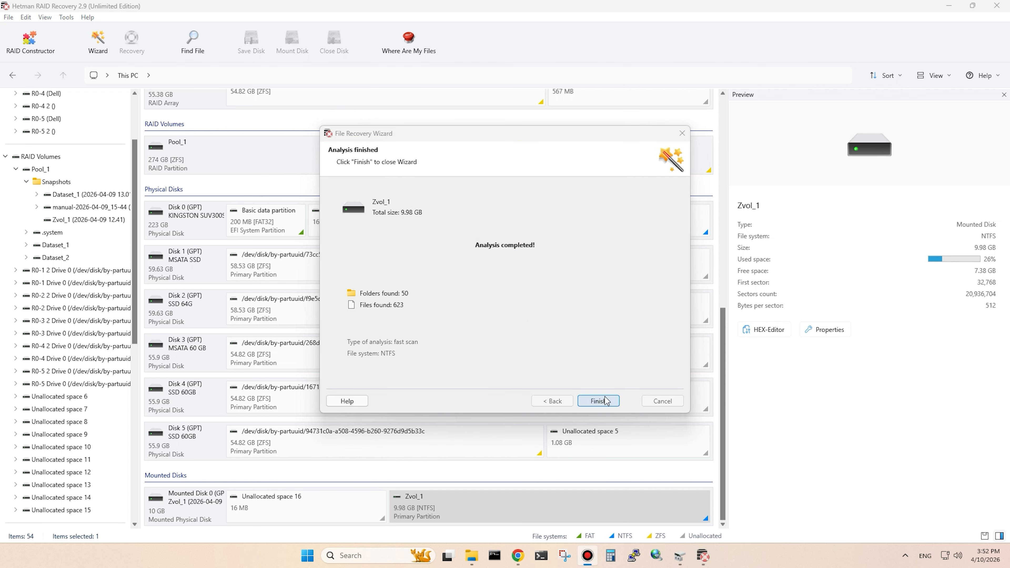
{"action": "left_click", "coordinate": [605, 401]}
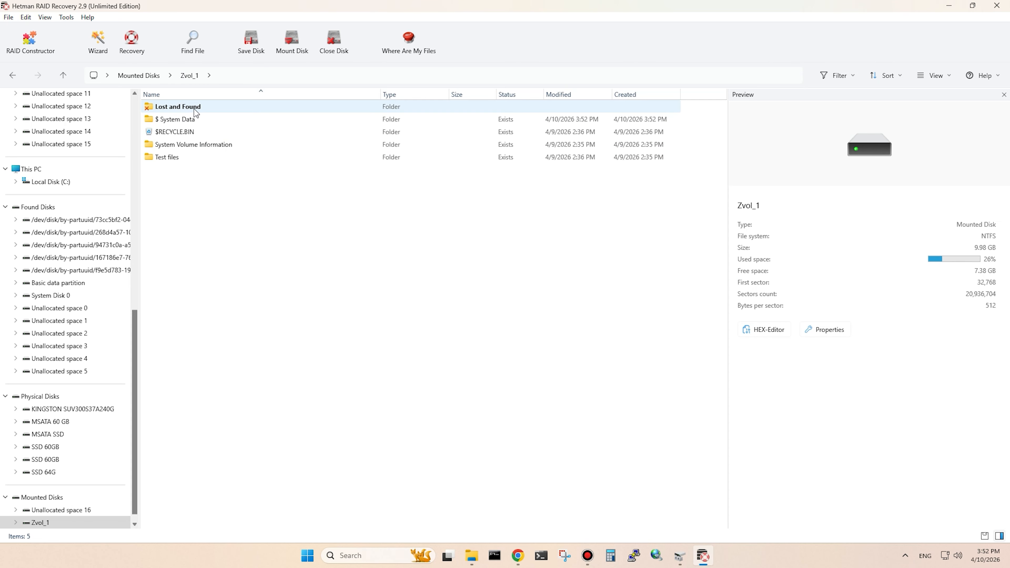
Step: Open Test files on the mounted Zvol_1 partition and examine its Archive, Audio, Document and EBook folders
{"action": "left_click", "coordinate": [189, 159]}
{"action": "double_click", "coordinate": [189, 158]}
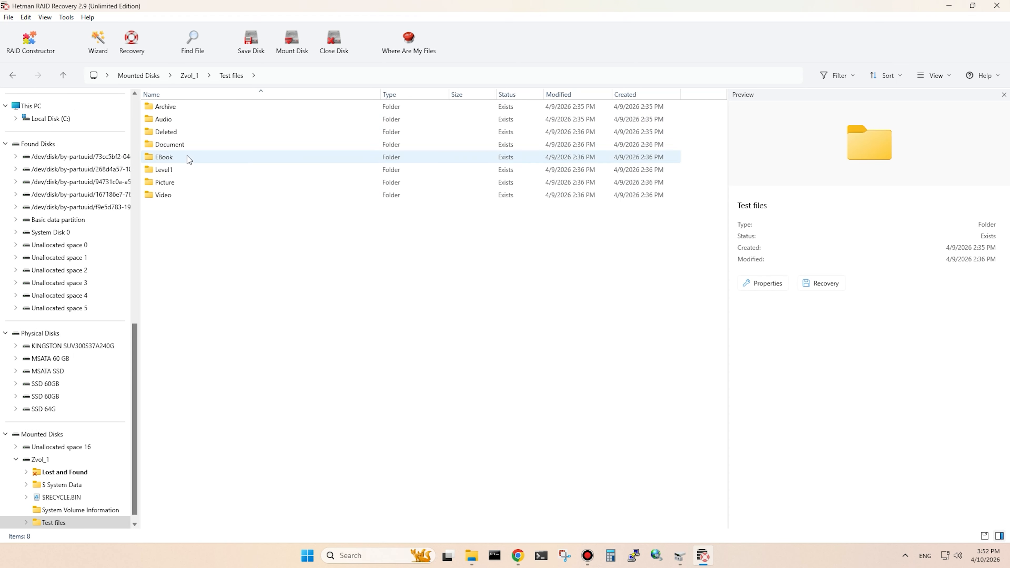
{"action": "double_click", "coordinate": [188, 108]}
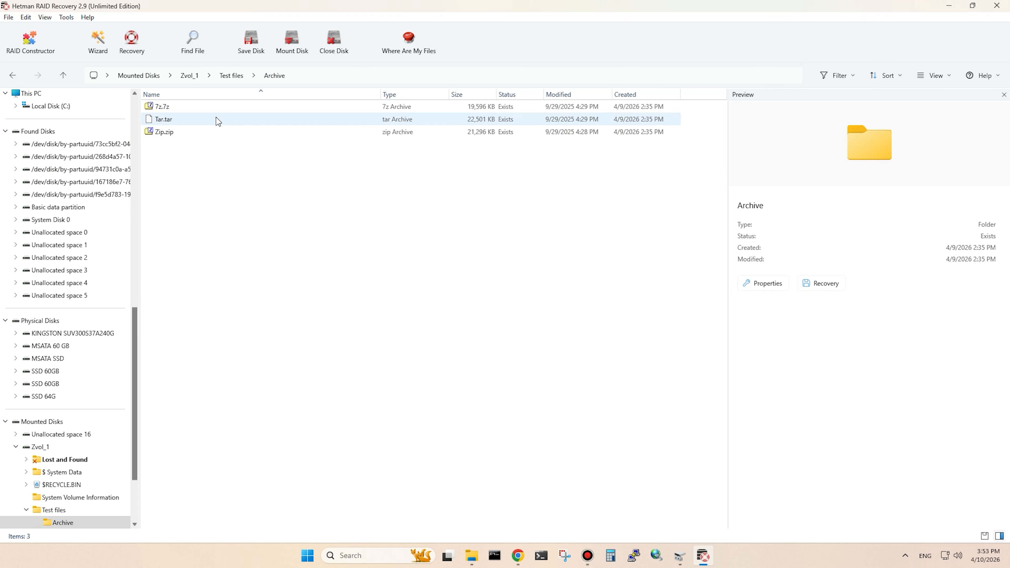
{"action": "left_click", "coordinate": [12, 76]}
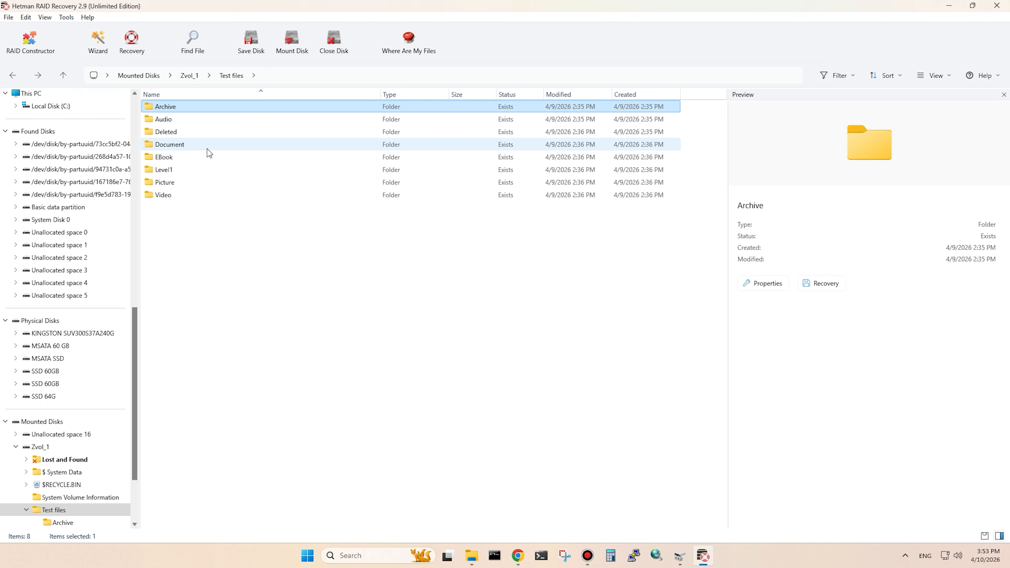
{"action": "double_click", "coordinate": [182, 122]}
{"action": "left_click", "coordinate": [12, 76]}
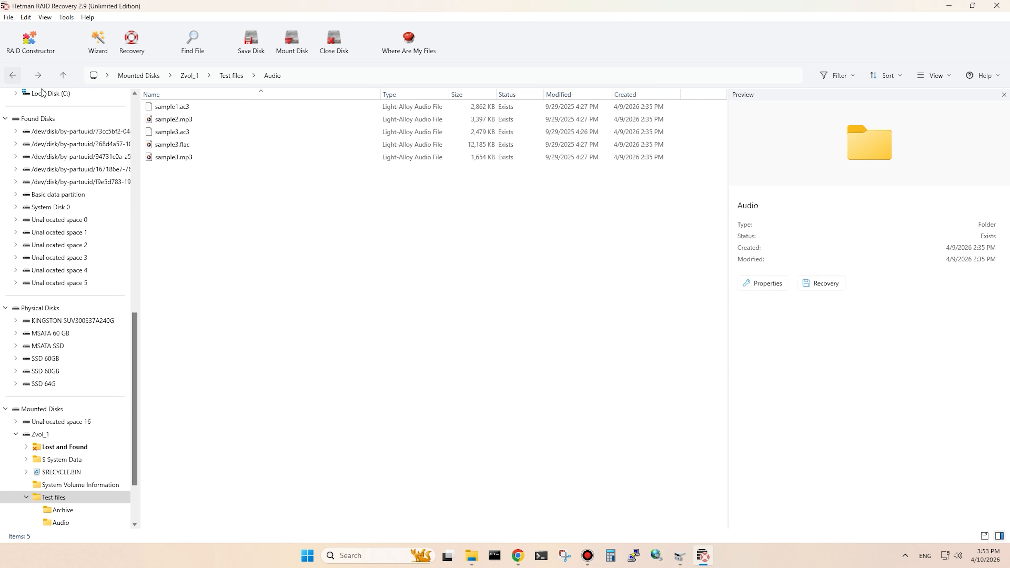
{"action": "double_click", "coordinate": [199, 144]}
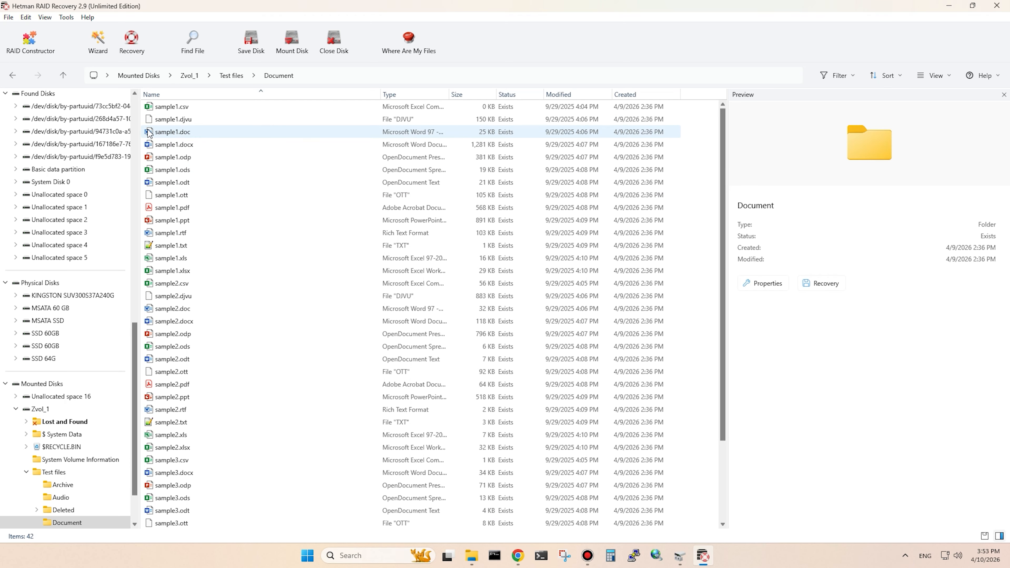
{"action": "left_click", "coordinate": [12, 76]}
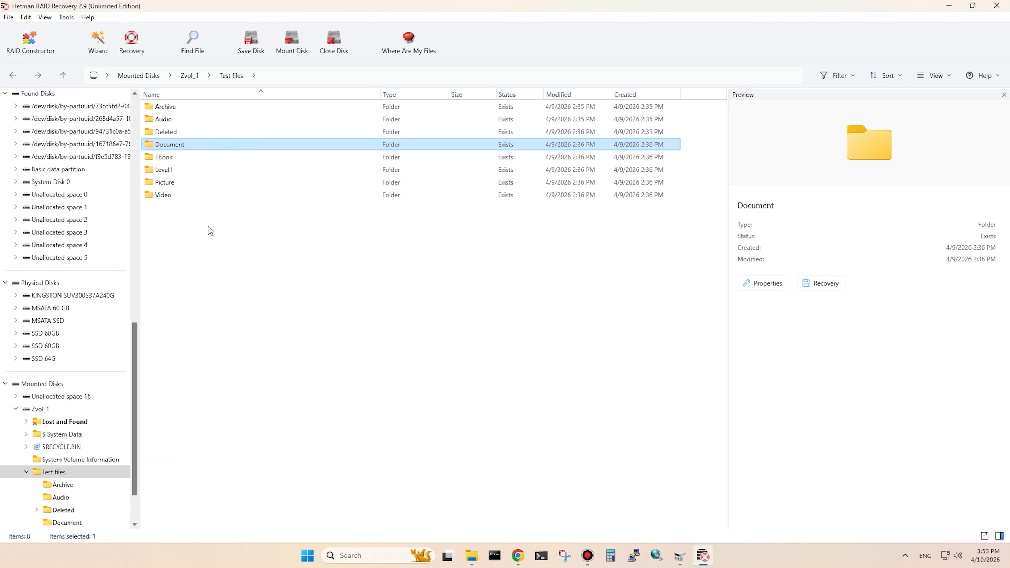
{"action": "left_click", "coordinate": [182, 159]}
{"action": "key", "text": "Return"}
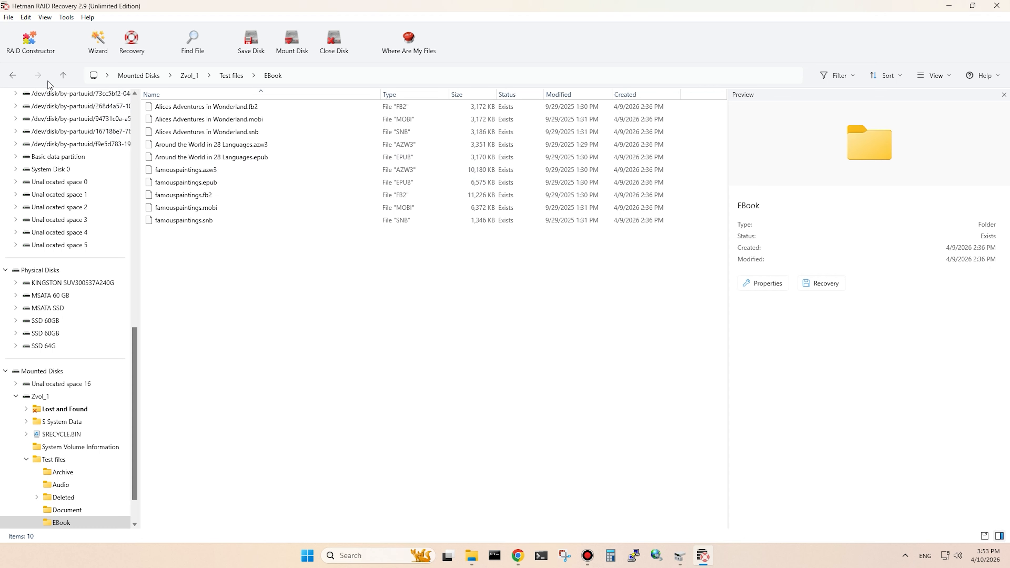
{"action": "left_click", "coordinate": [14, 75]}
Step: Recover the Picture and Video folders from Test files to C:\Restored Files\ on the hard disk
{"action": "left_click_drag", "start_coordinate": [193, 199], "coordinate": [169, 185]}
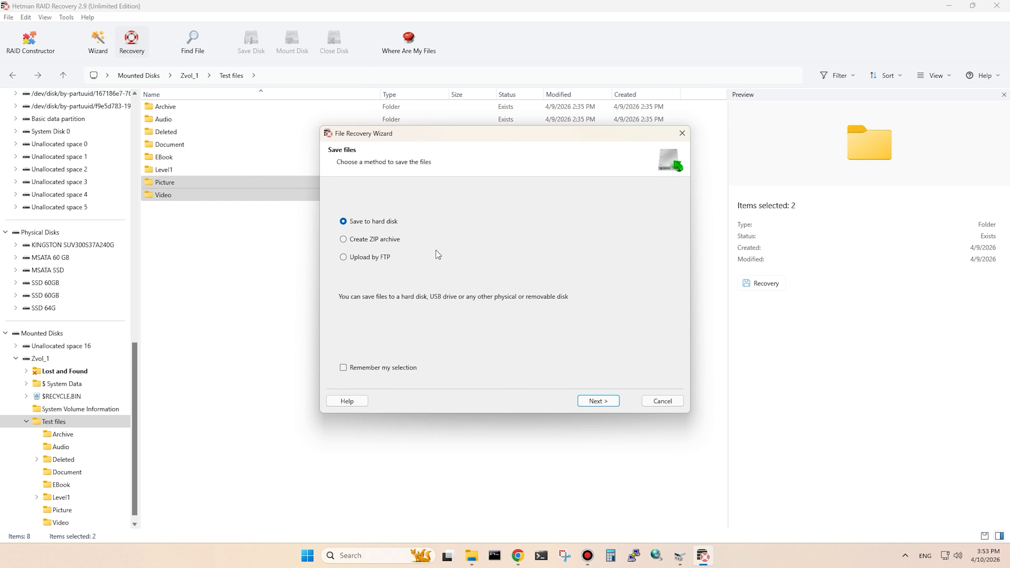
{"action": "left_click", "coordinate": [602, 403]}
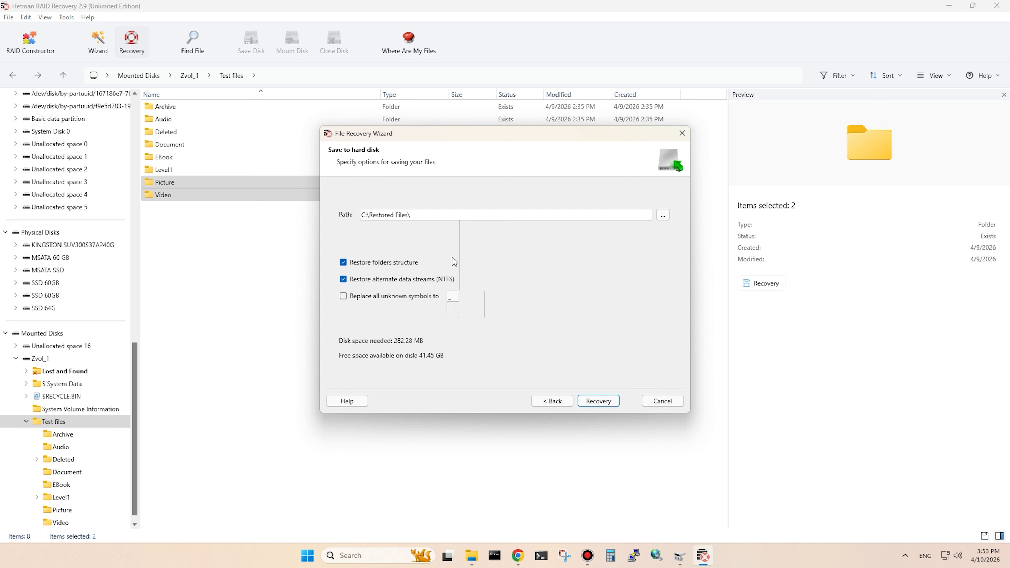
{"action": "left_click", "coordinate": [613, 402]}
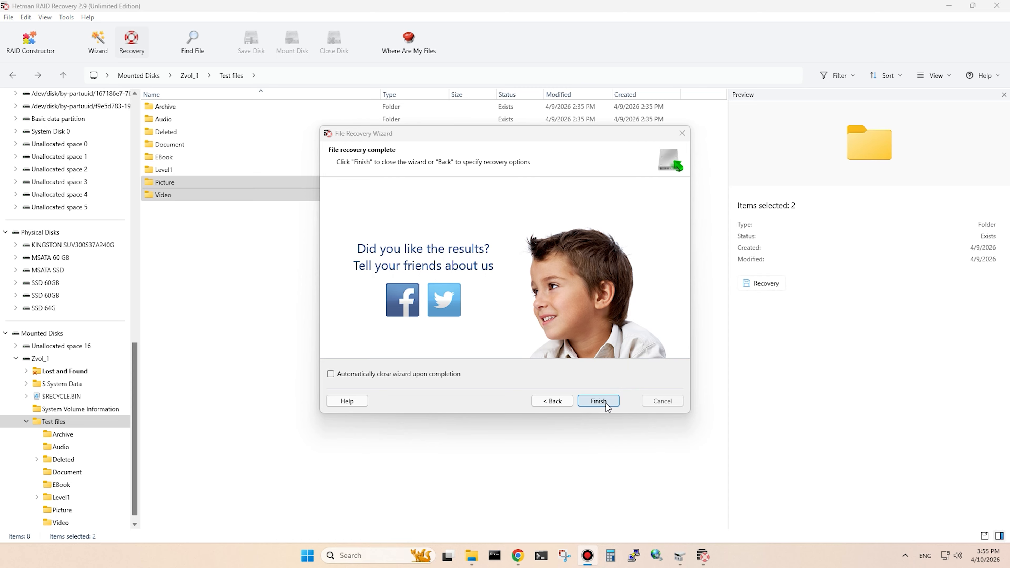
{"action": "left_click", "coordinate": [599, 401]}
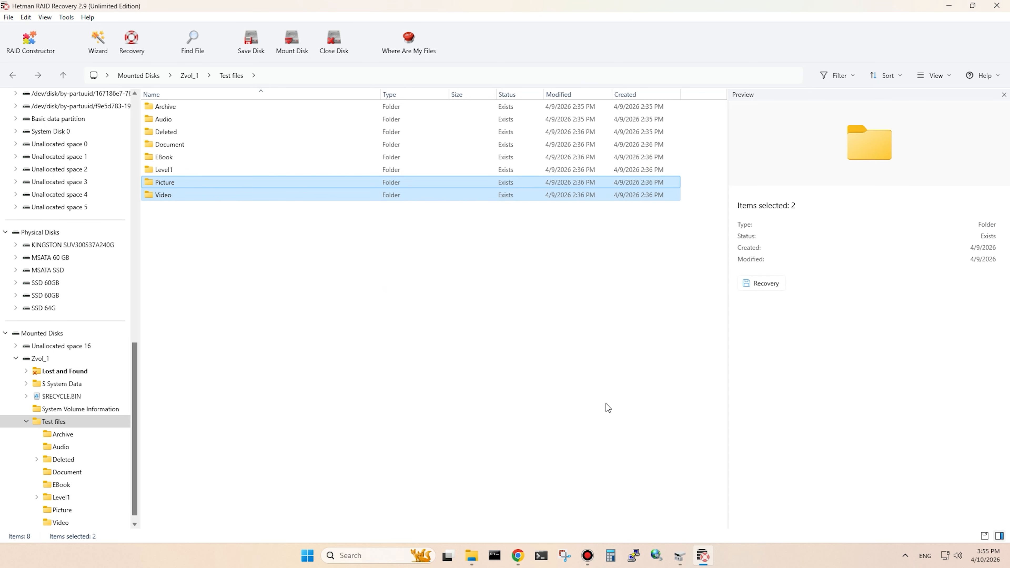
Step: Switch to the Restored Files folder in File Explorer and check the recovered Picture and Video folders
{"action": "mouse_move", "coordinate": [469, 554]}
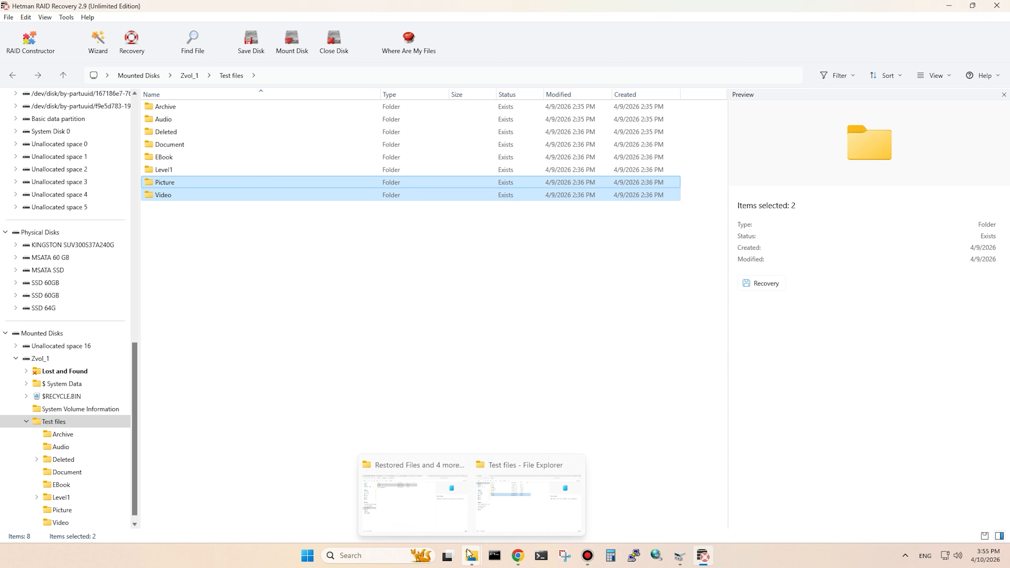
{"action": "left_click", "coordinate": [453, 505]}
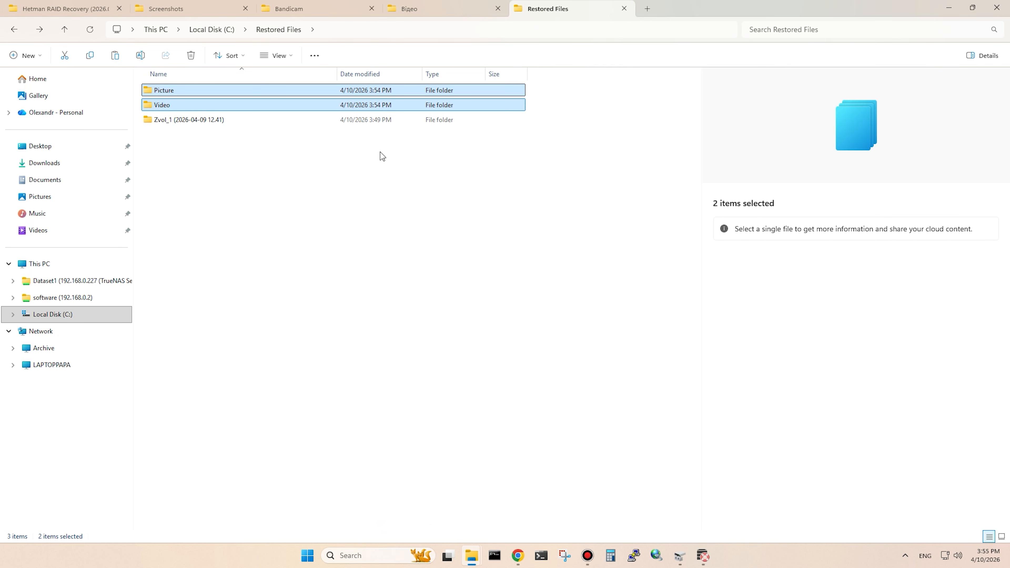
{"action": "left_click", "coordinate": [178, 150]}
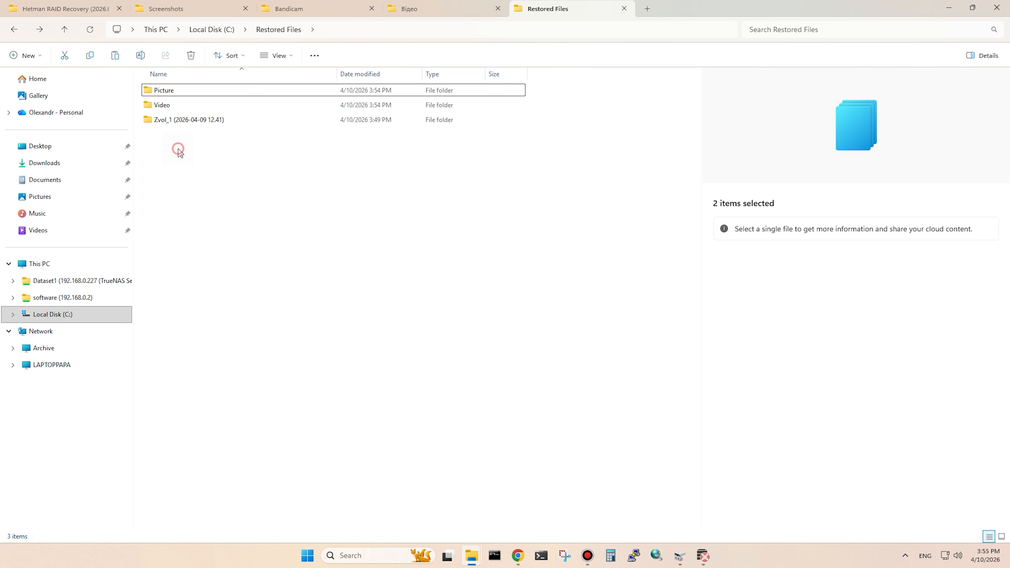
{"action": "left_click", "coordinate": [188, 93]}
{"action": "double_click", "coordinate": [184, 92]}
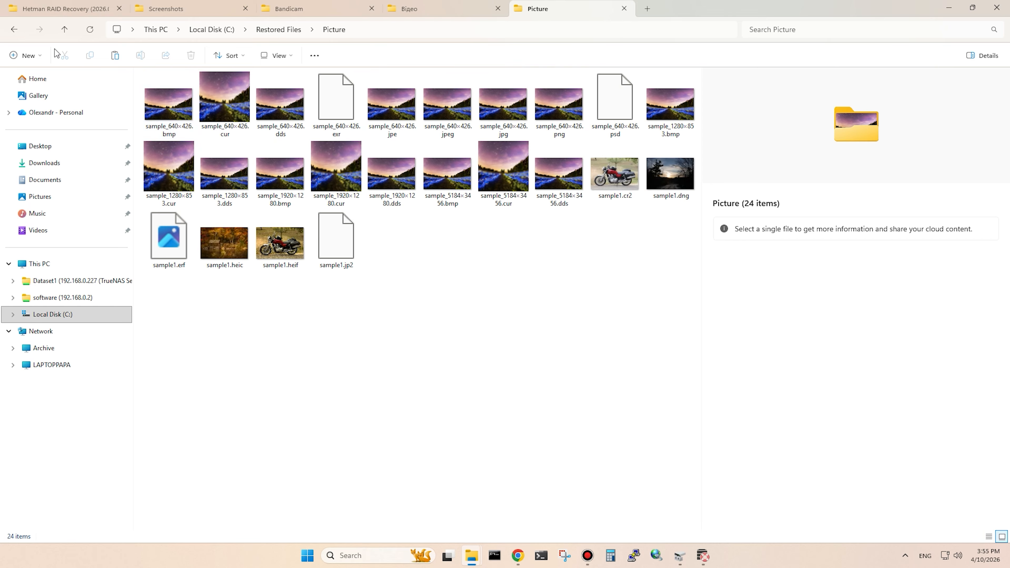
{"action": "left_click", "coordinate": [14, 29]}
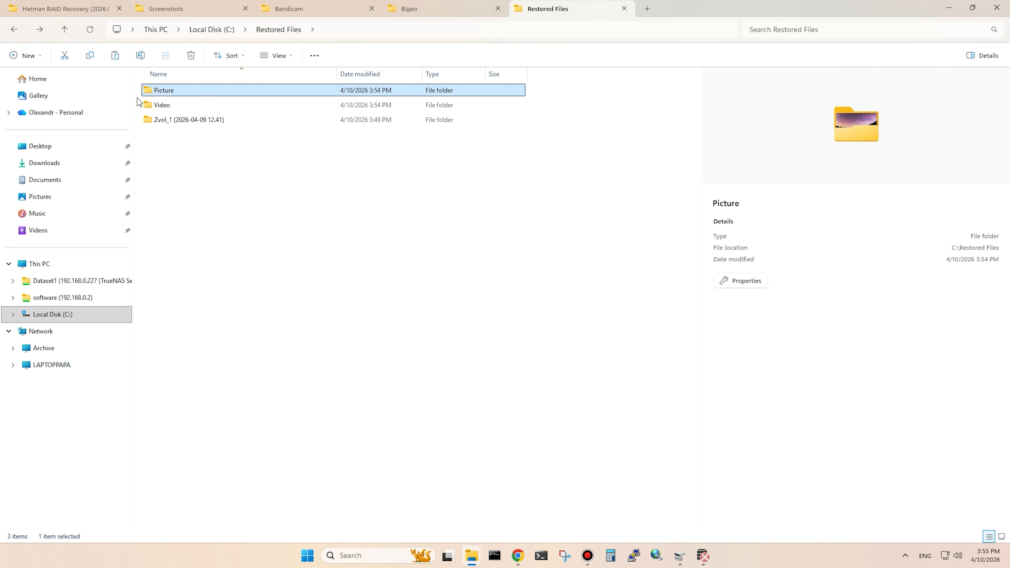
{"action": "double_click", "coordinate": [178, 106]}
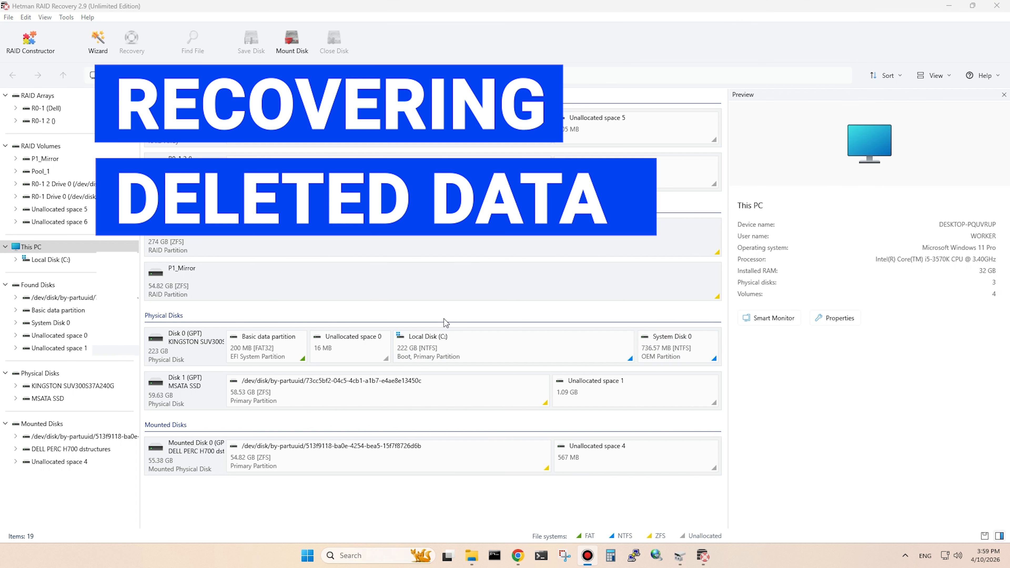
Step: Start a full analysis of the P1_Mirror RAID volume for the ZFS file system
{"action": "left_click", "coordinate": [289, 275]}
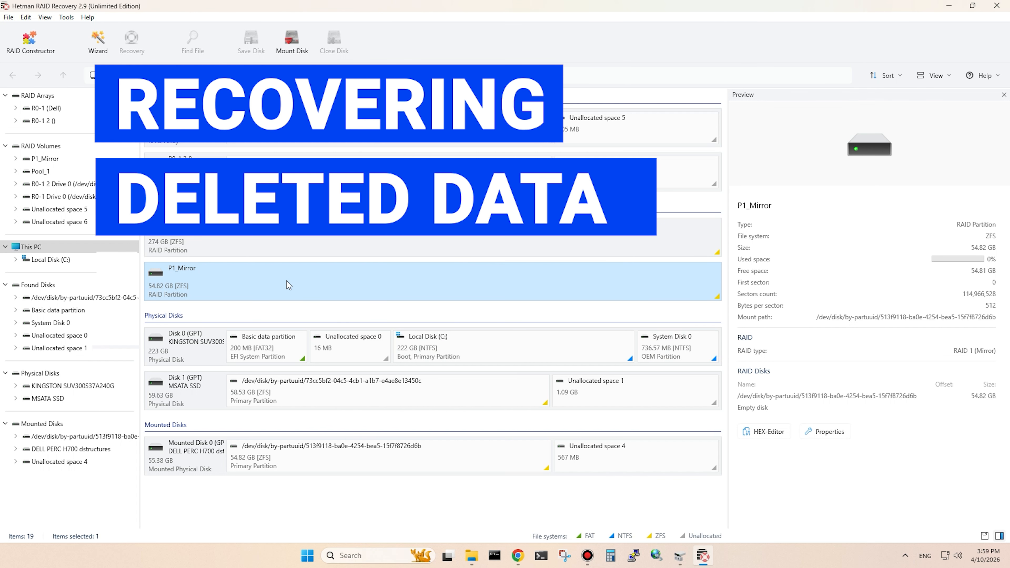
{"action": "double_click", "coordinate": [288, 282]}
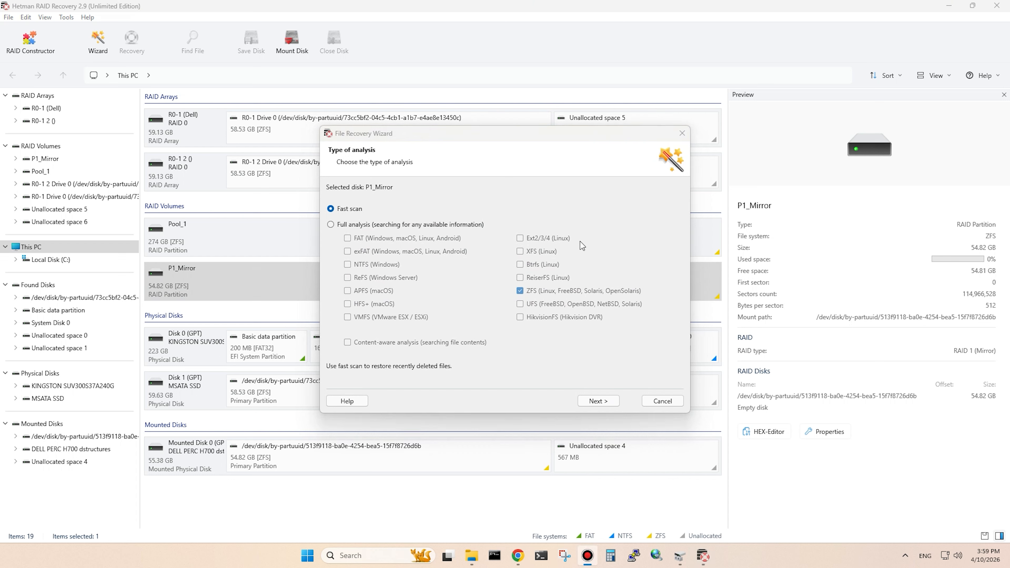
{"action": "left_click", "coordinate": [351, 225]}
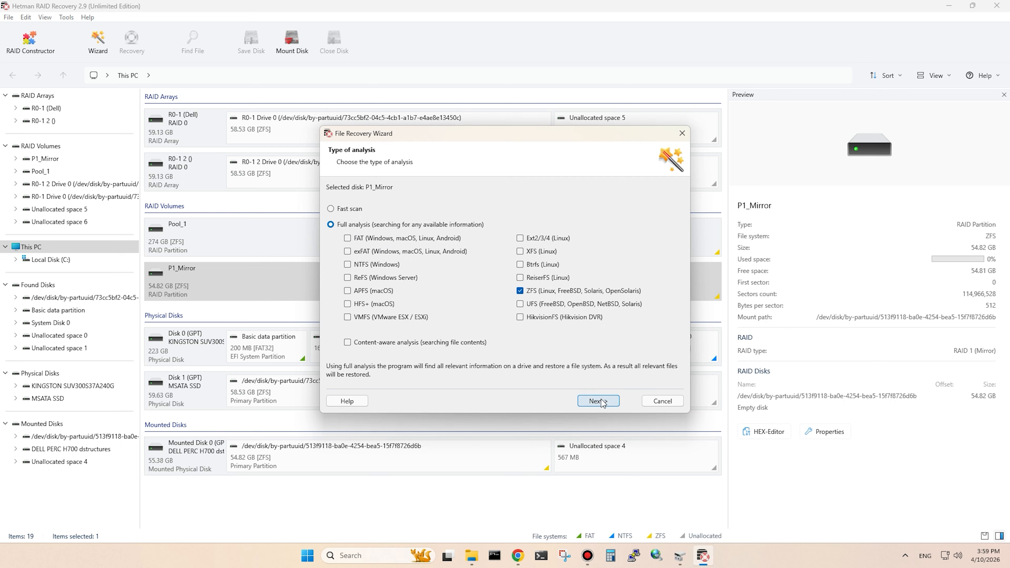
{"action": "left_click", "coordinate": [609, 405]}
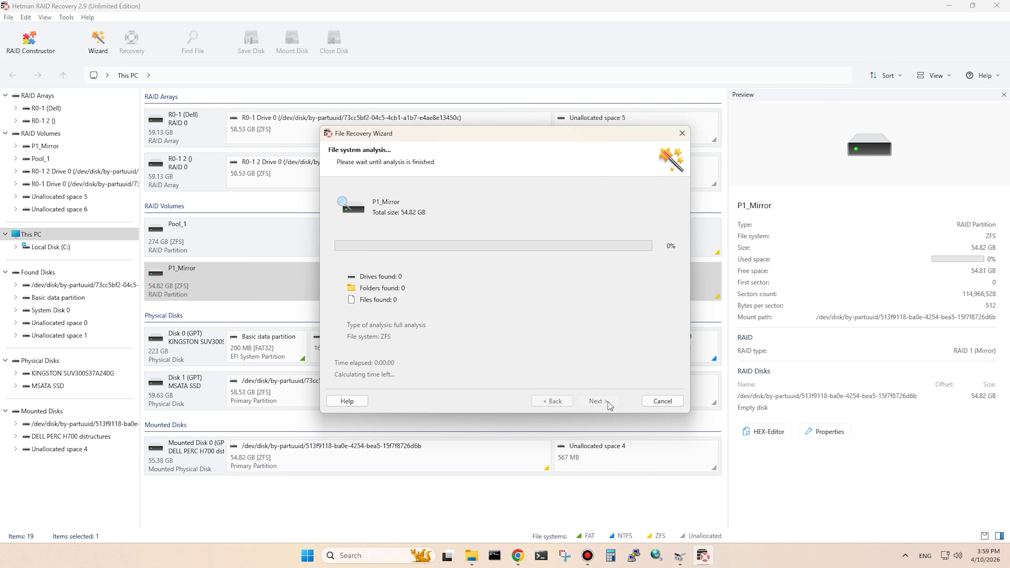